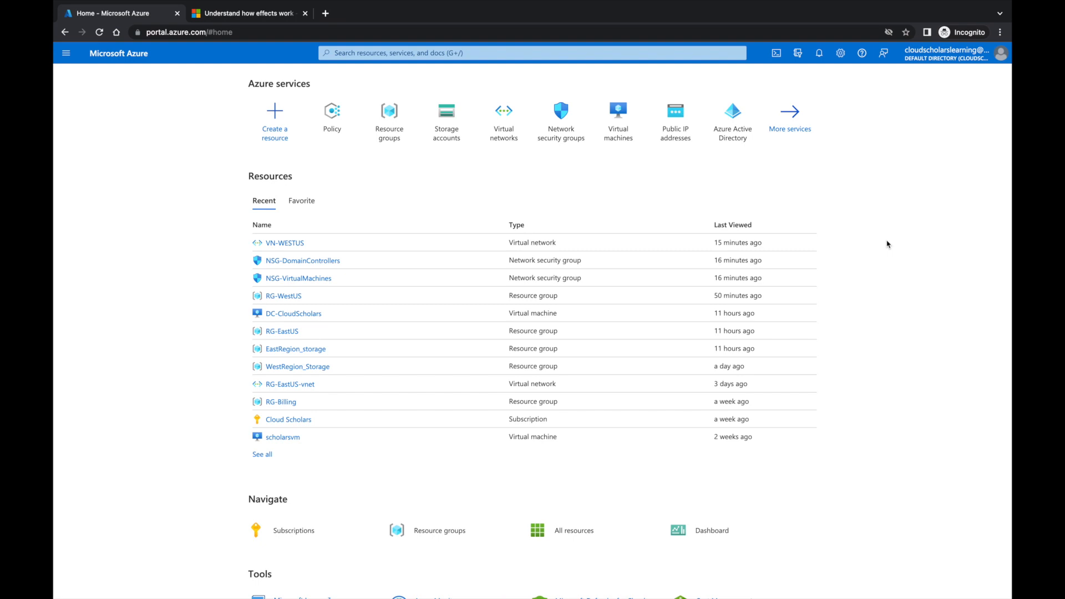
- Open the Policy service and look through its policy definitions and current assignments
click(333, 112)
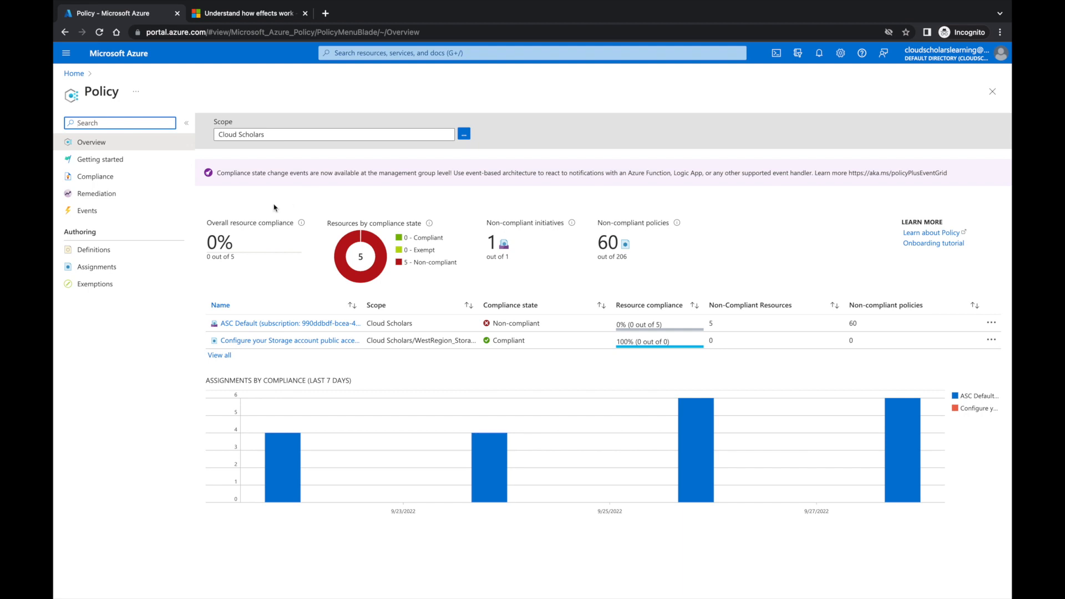
click(99, 254)
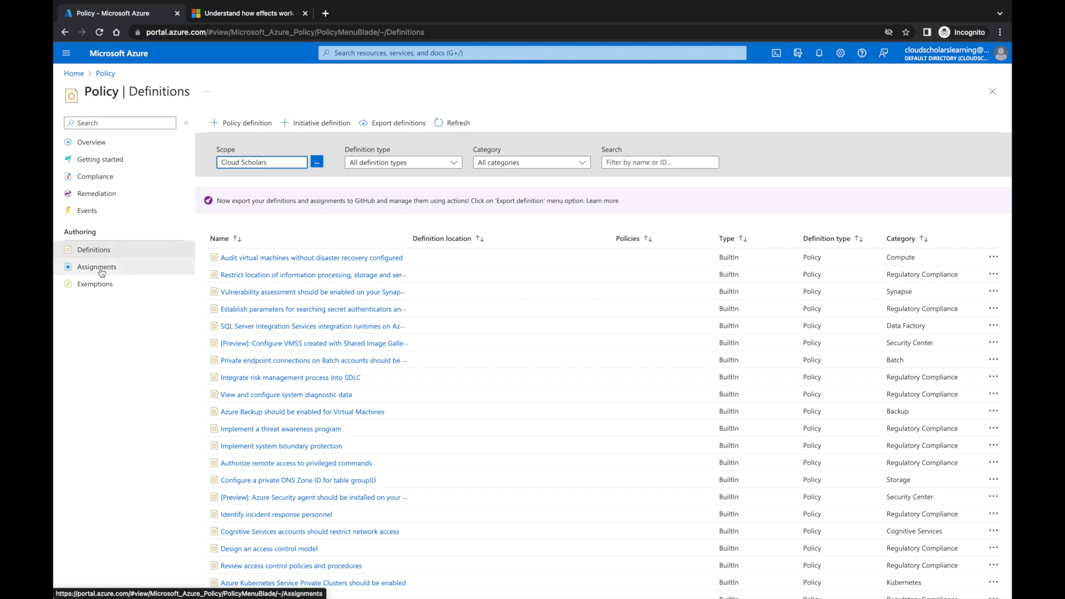
click(102, 272)
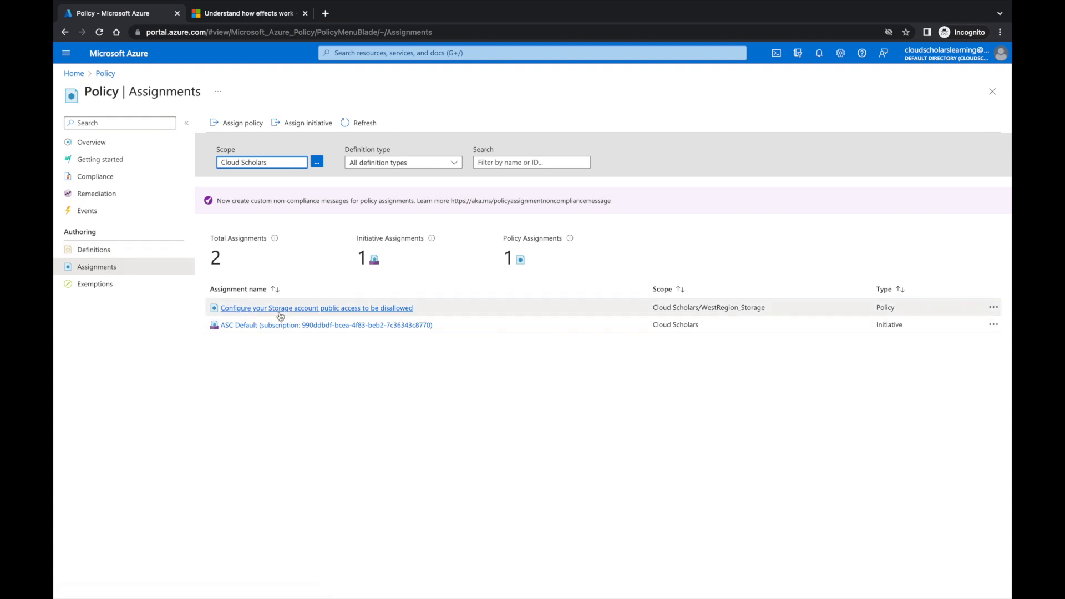
- Search the policy definitions for "allowed resourc" and open the Allowed resource types definition
click(118, 257)
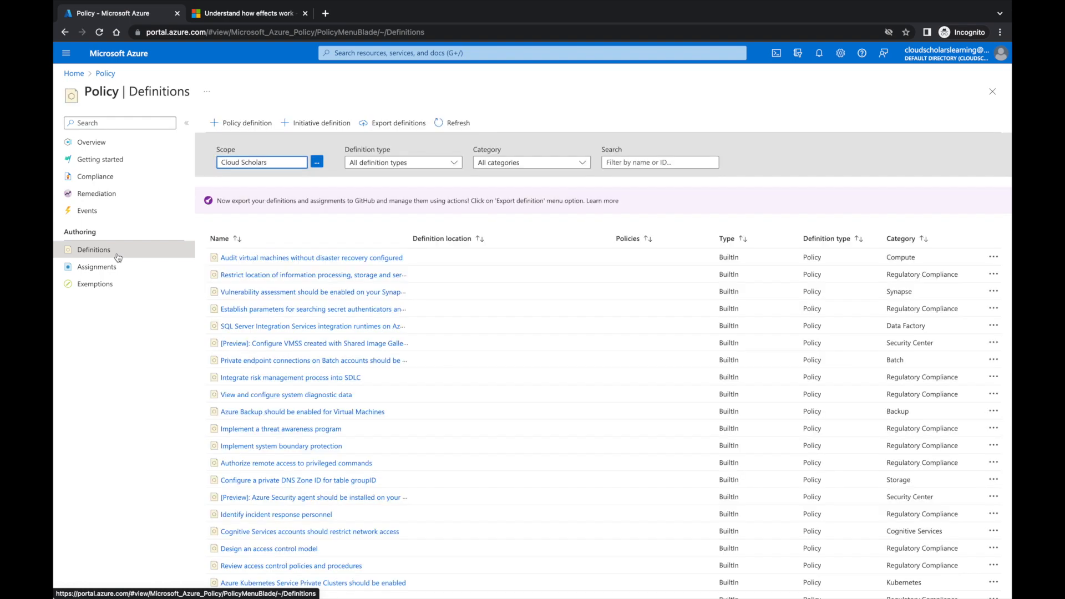
key(Tab)
key(Tab)
key(Tab)
text(allowed resourc)
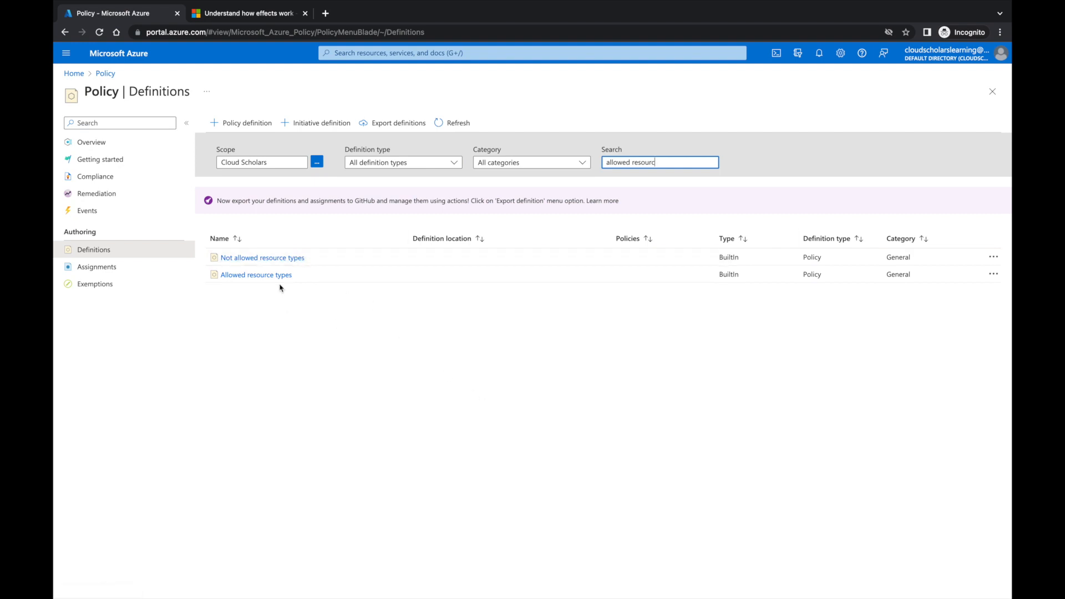
click(256, 275)
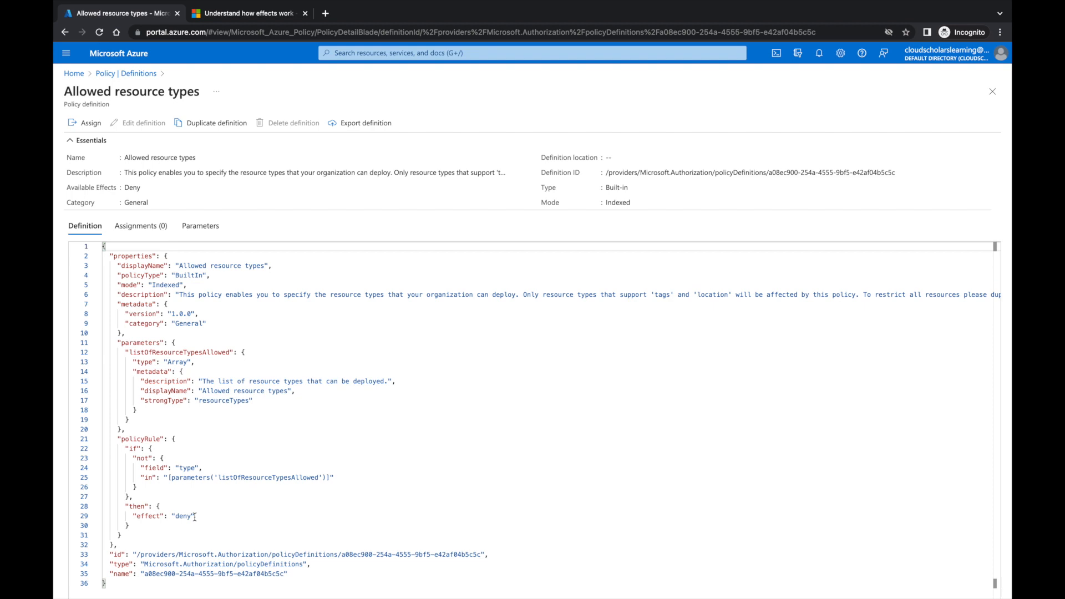
- Start assigning the Allowed resource types policy, scoped to the Cloud Scholars subscription and the RG-Billing resource group
click(92, 124)
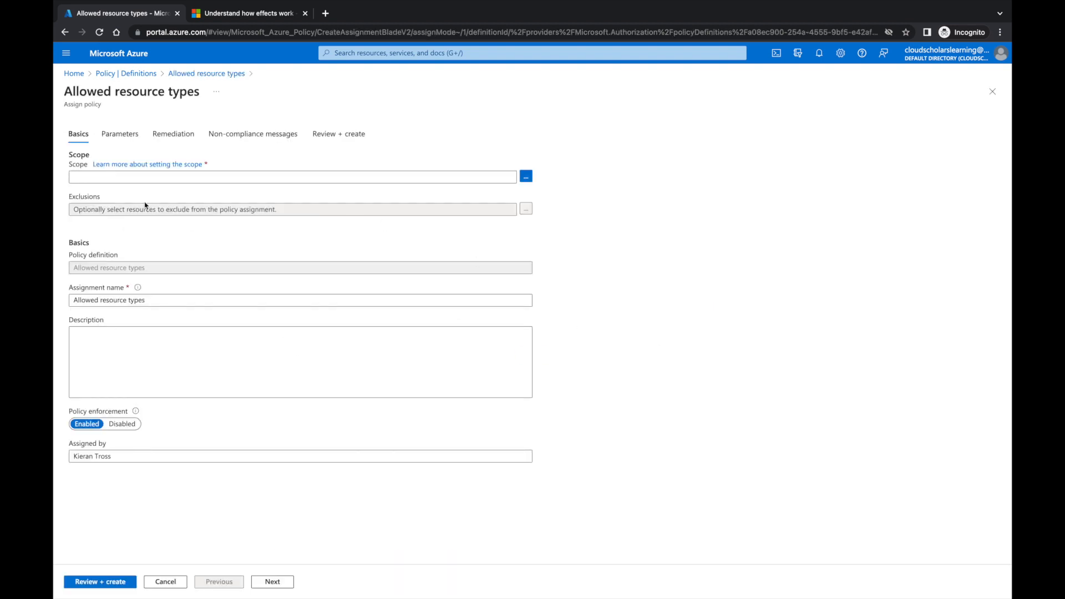
click(526, 177)
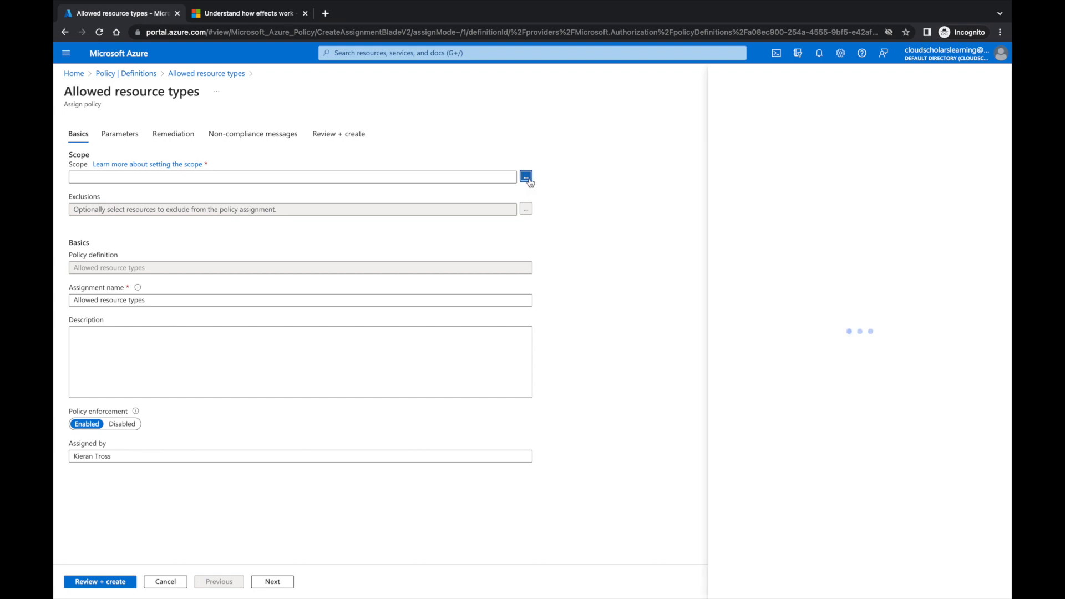
click(773, 138)
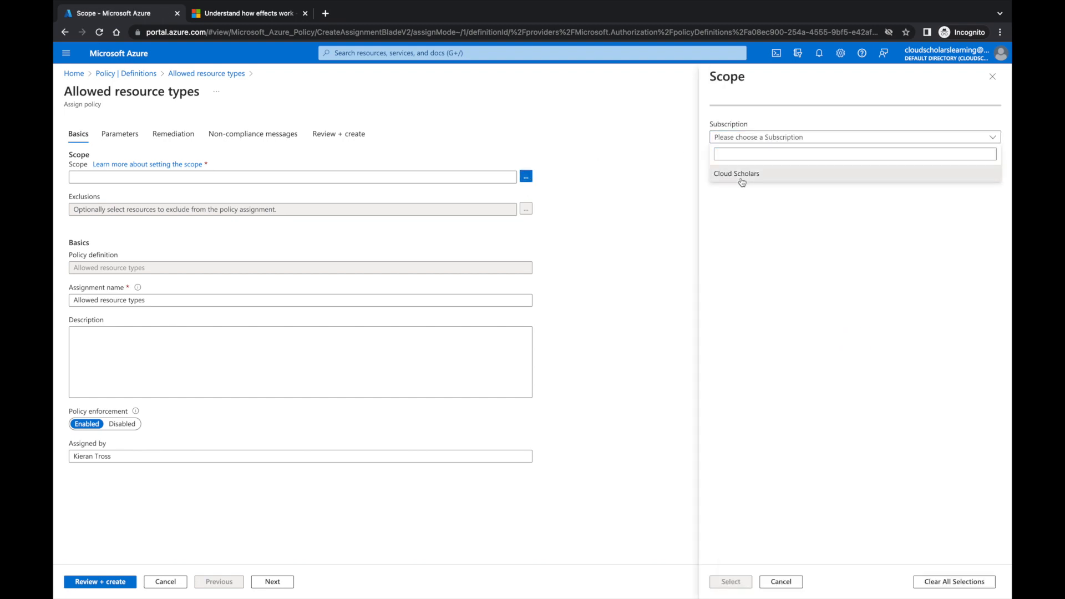
click(743, 179)
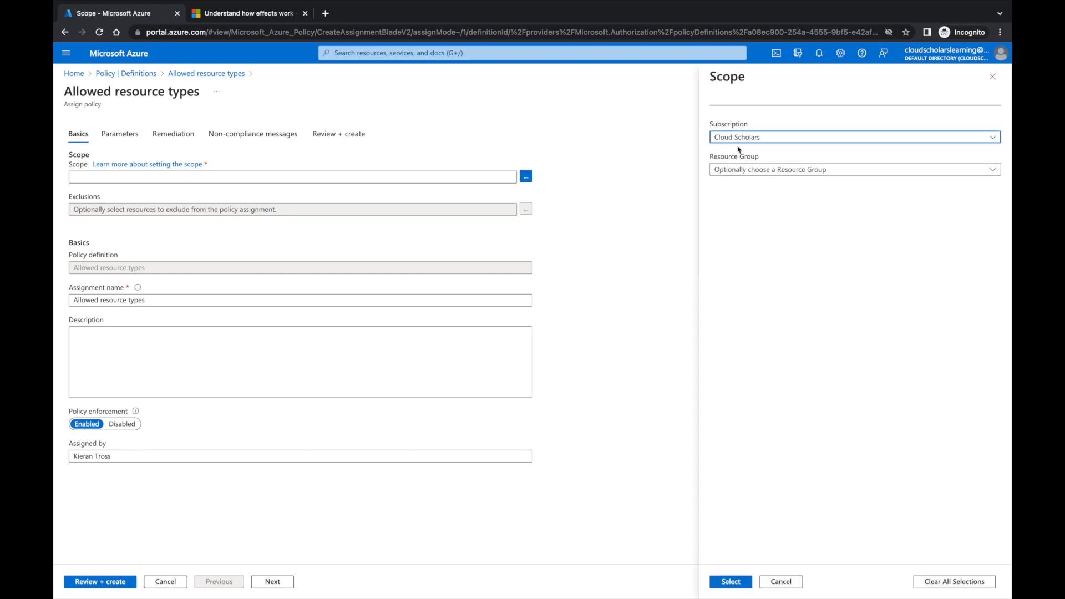
click(754, 170)
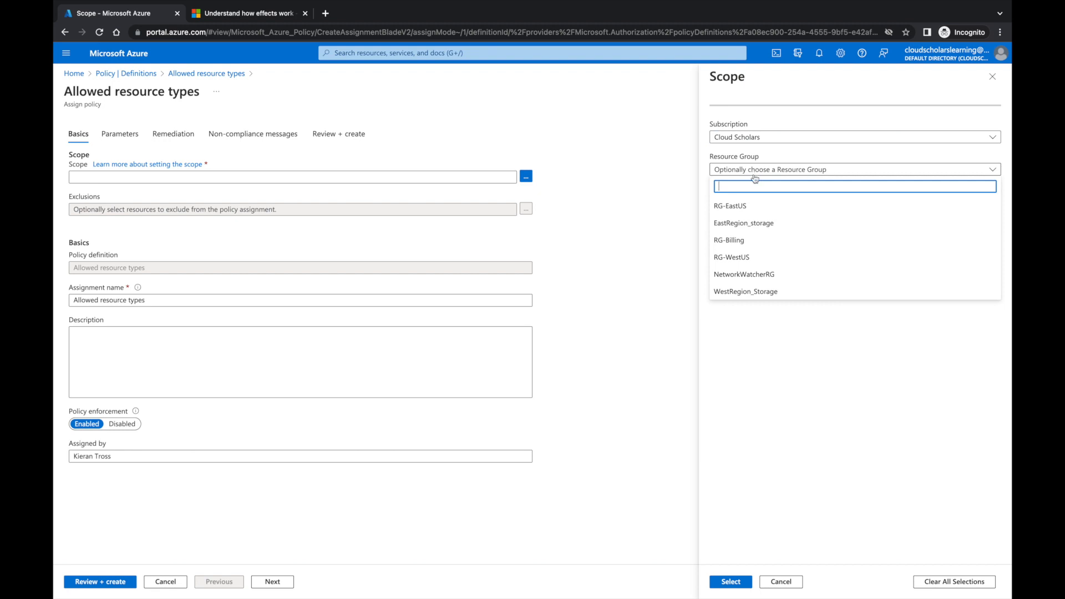
click(741, 243)
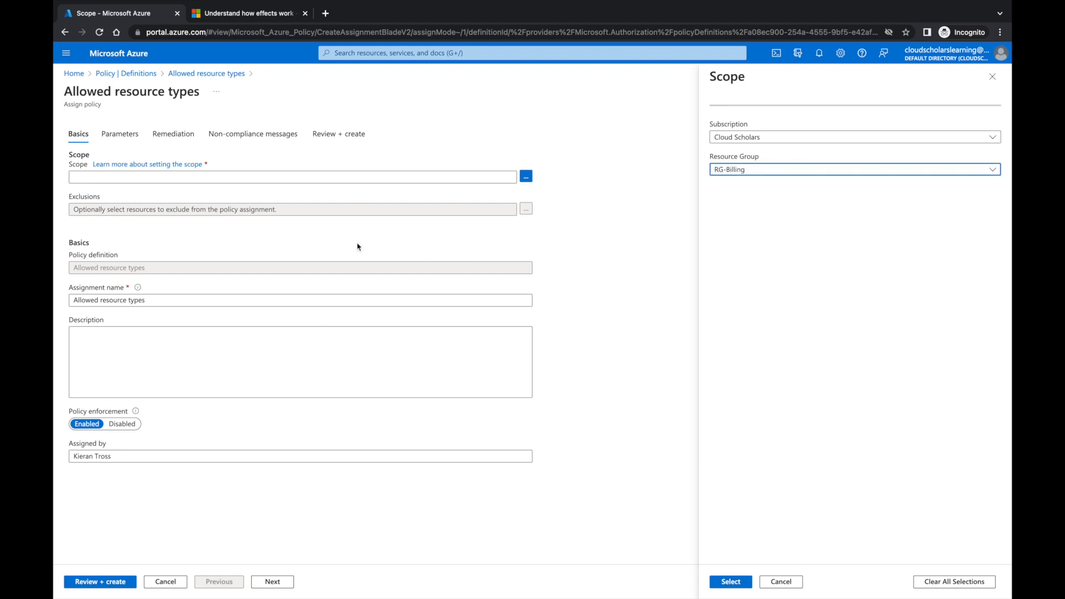
click(727, 582)
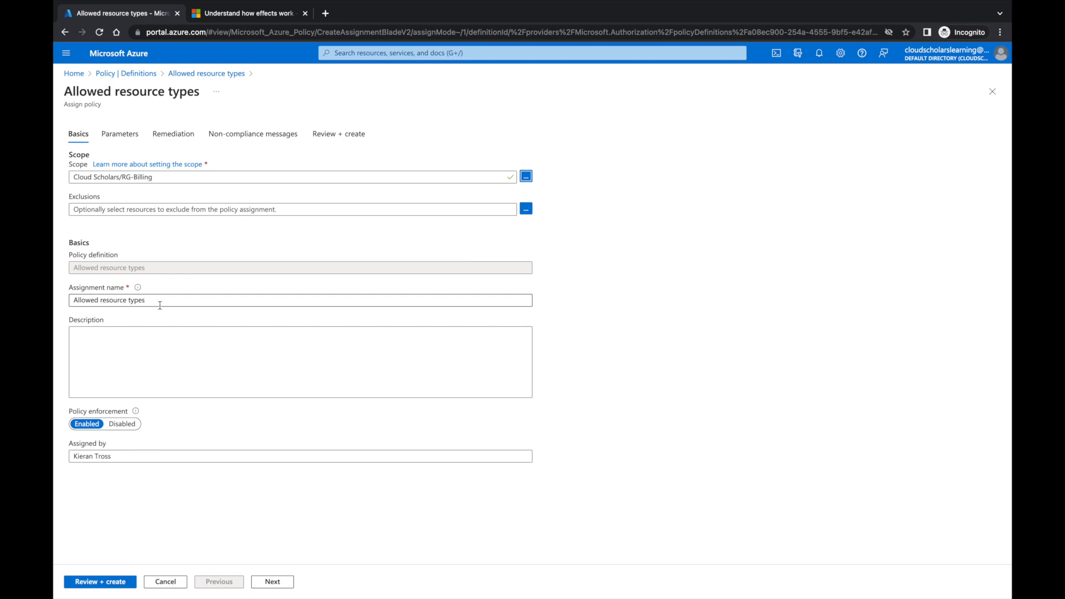
- Set the assignment's allowed resource types parameter to storageAccounts under Microsoft.ClassicStorage
click(271, 581)
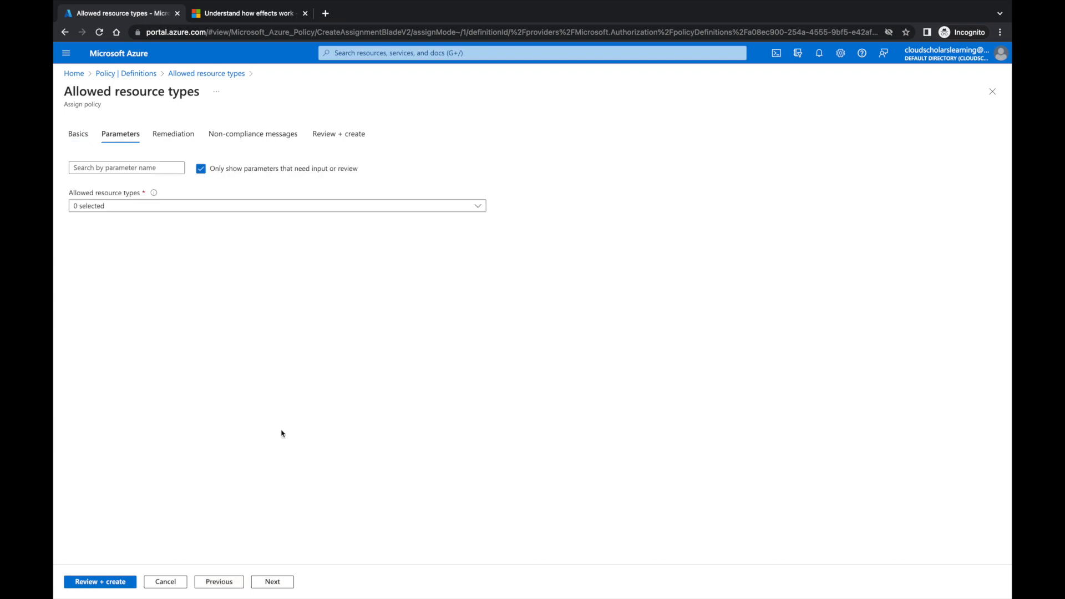
click(199, 212)
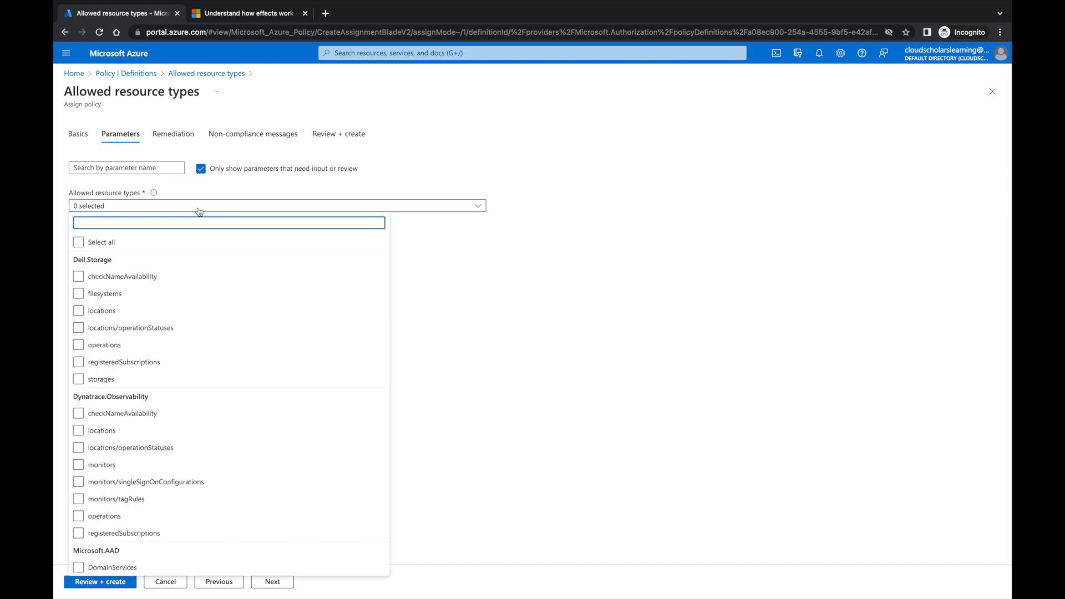
text(storage)
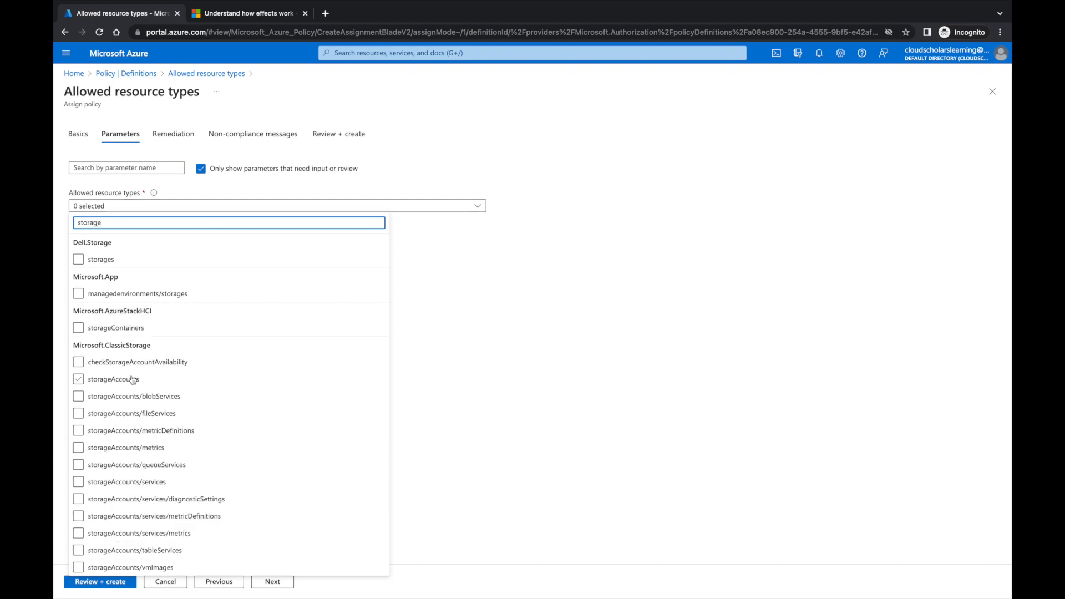
click(88, 379)
click(457, 383)
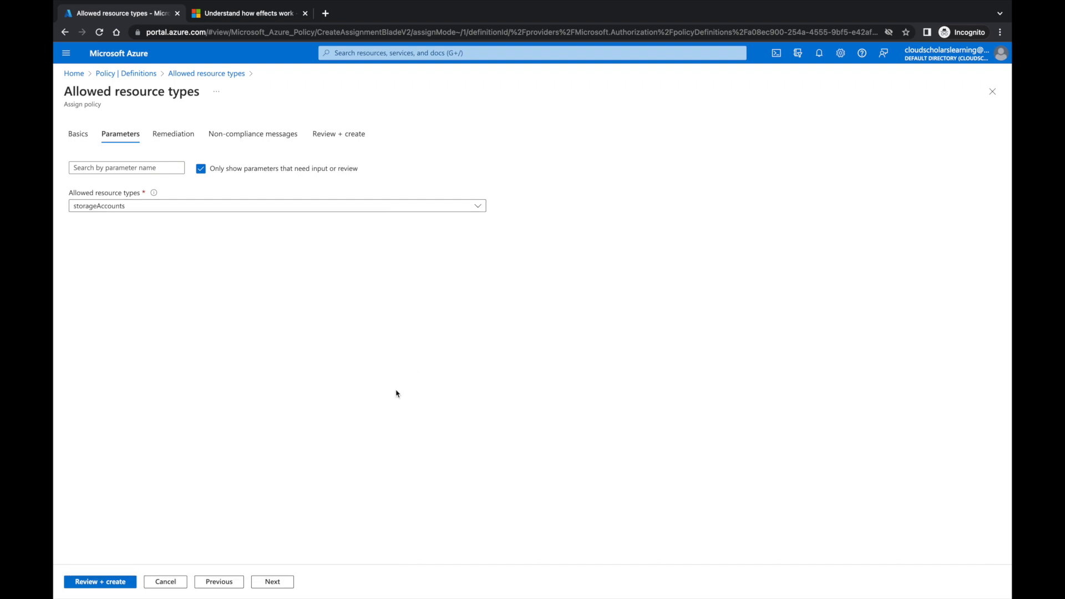
- Enter the non-compliance message "Only storage accounts are allowed. Stop it!" without a managed identity, and create the policy assignment
click(273, 582)
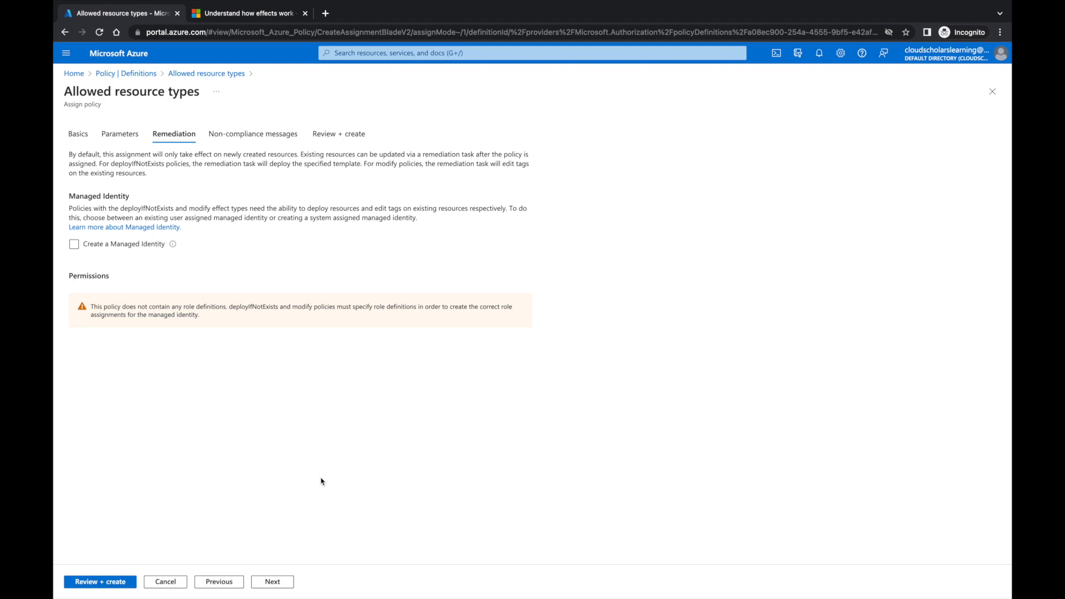
click(271, 582)
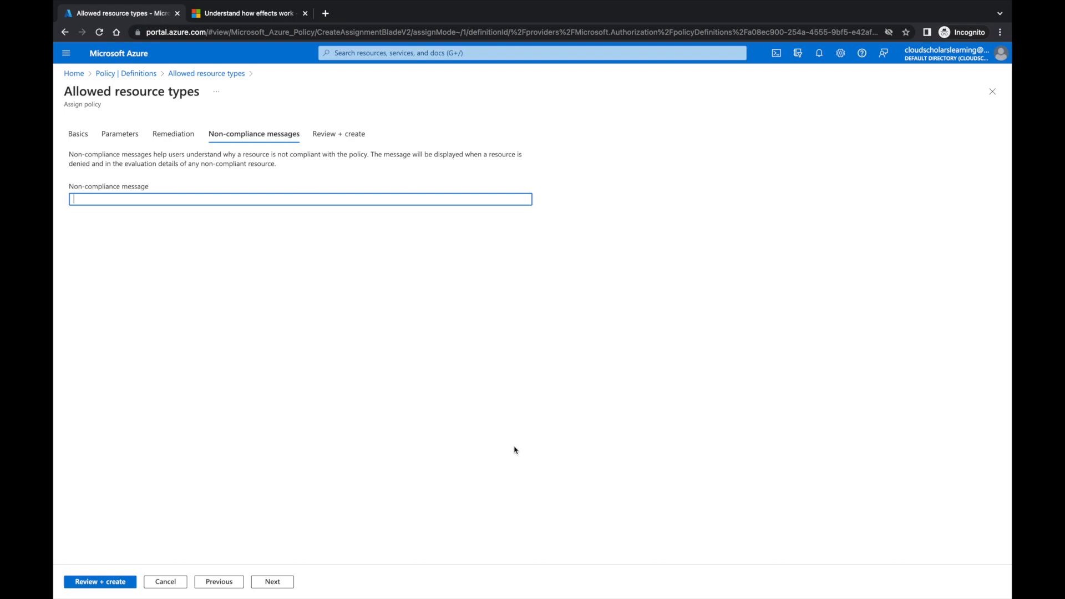
text(Only storage accounts are allowed. Stop it!)
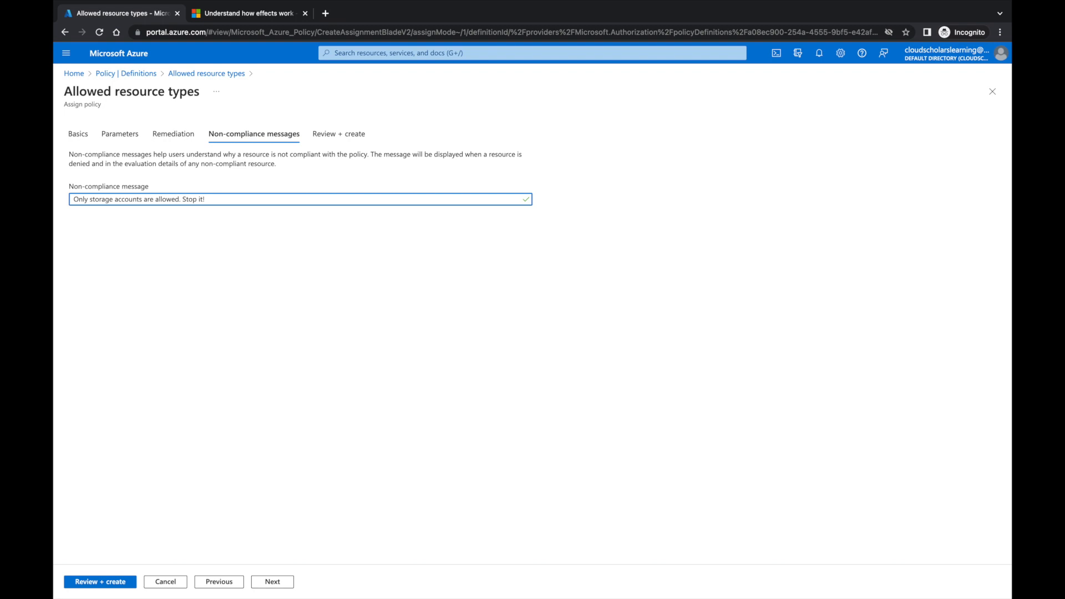
click(93, 580)
click(83, 581)
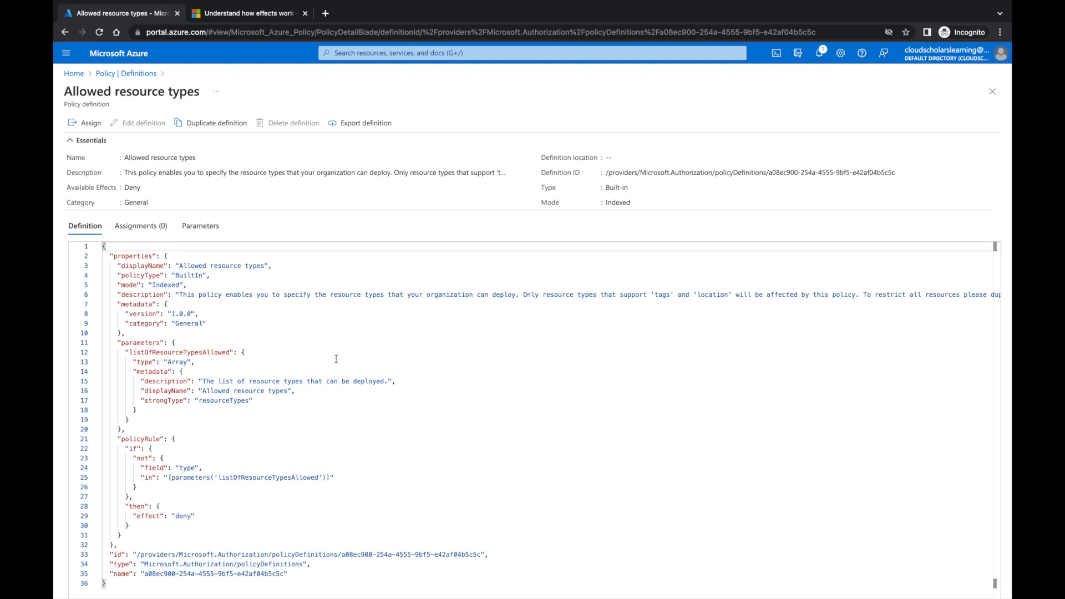
- Start creating a new public IP address and name it mynew285493
click(480, 53)
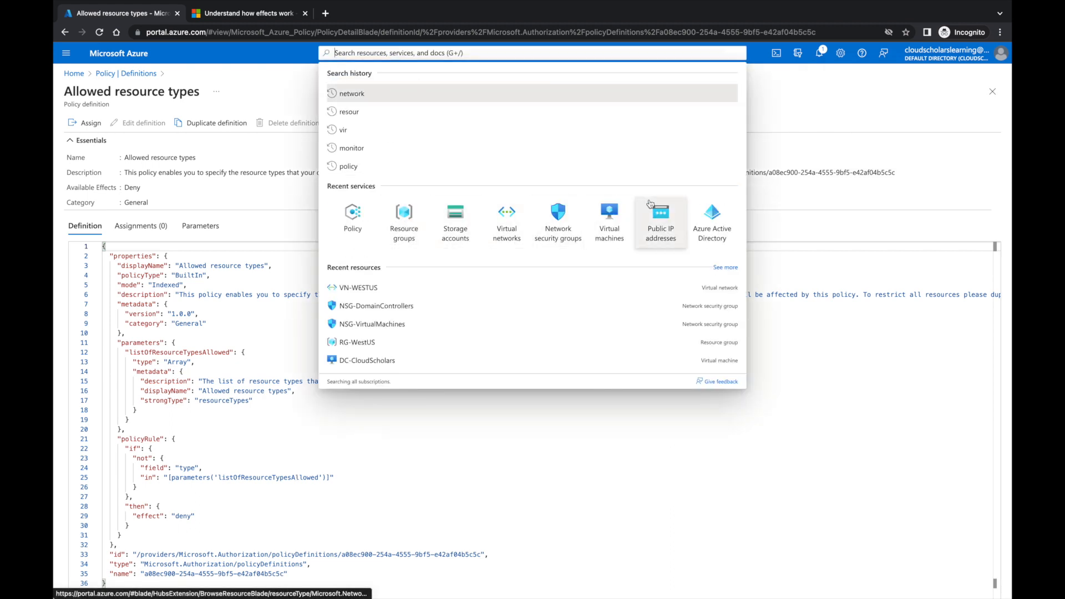
click(651, 205)
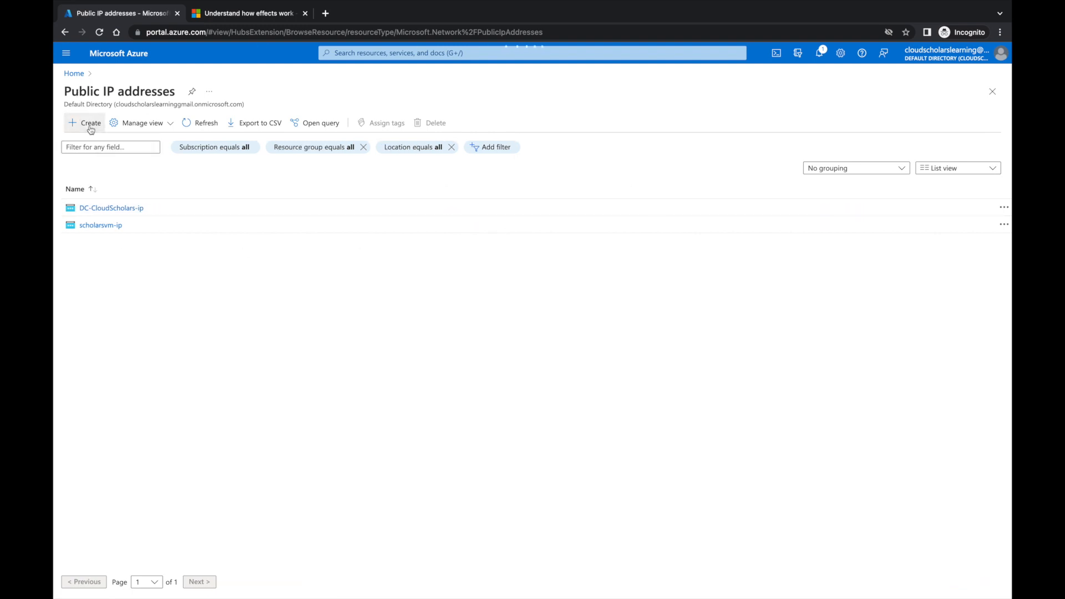
click(89, 123)
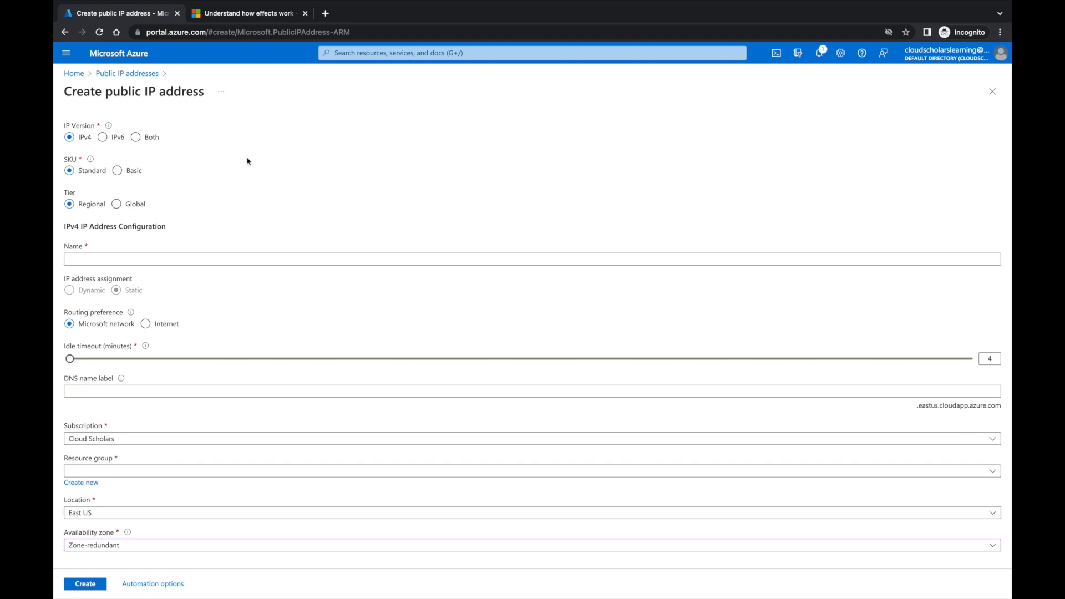
key(Tab)
key(Tab)
key(Tab)
text(myne)
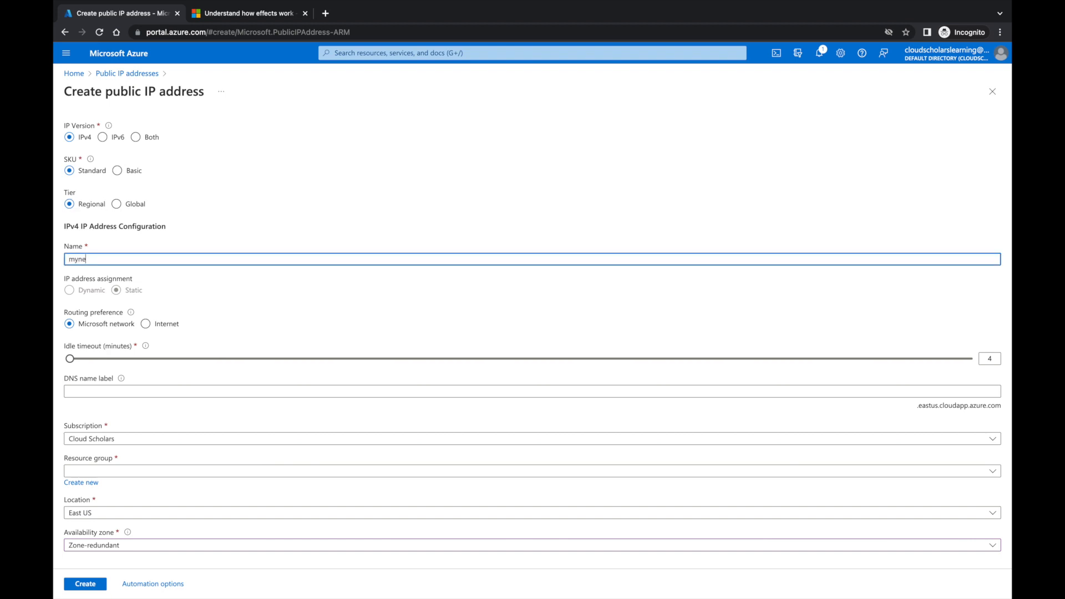
text(w285493)
- Assign the public IP address to the RG-Billing resource group and submit it for creation
click(114, 470)
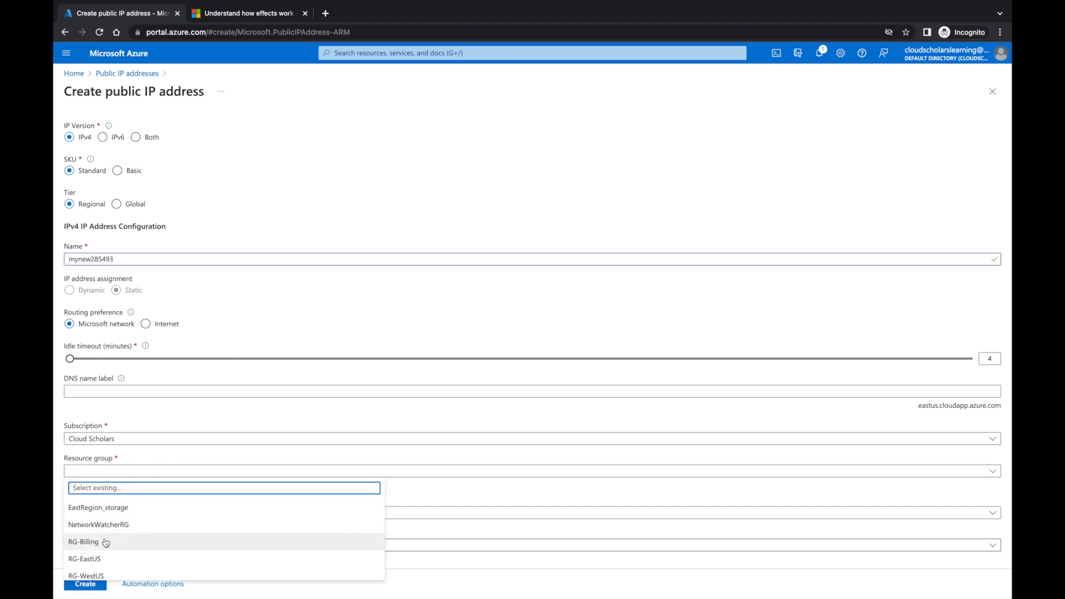
click(106, 543)
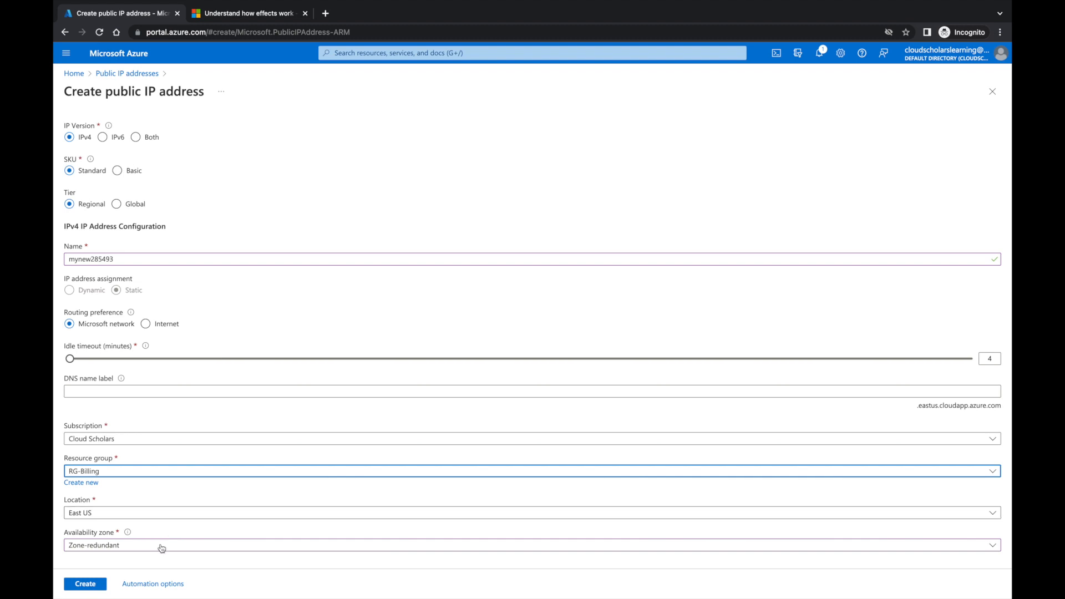
click(161, 548)
click(123, 468)
click(97, 585)
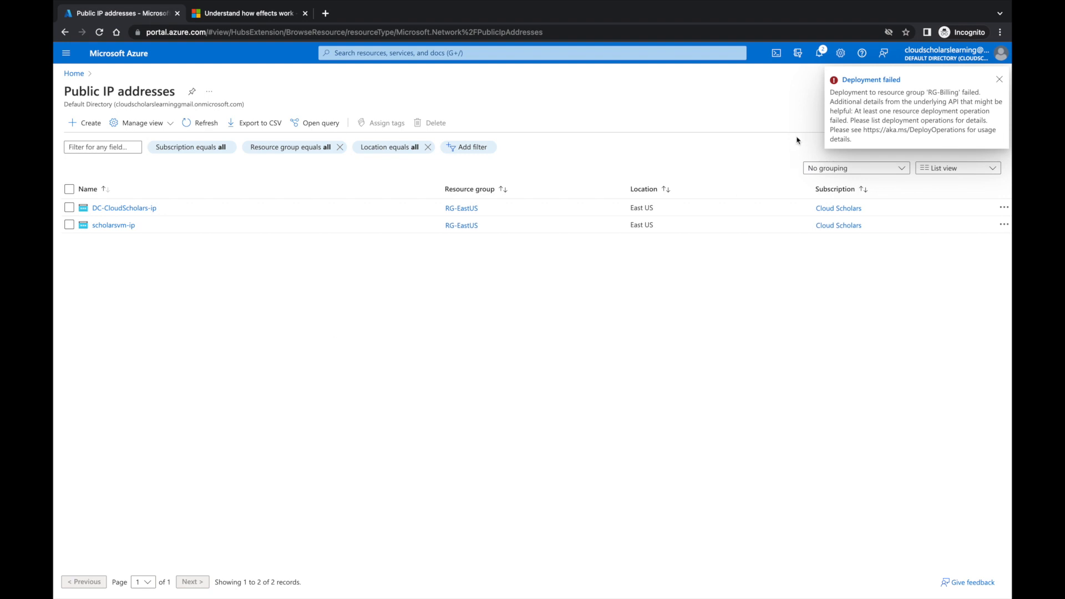
- Open the public IP address deployment from its notification and examine the error details
click(866, 79)
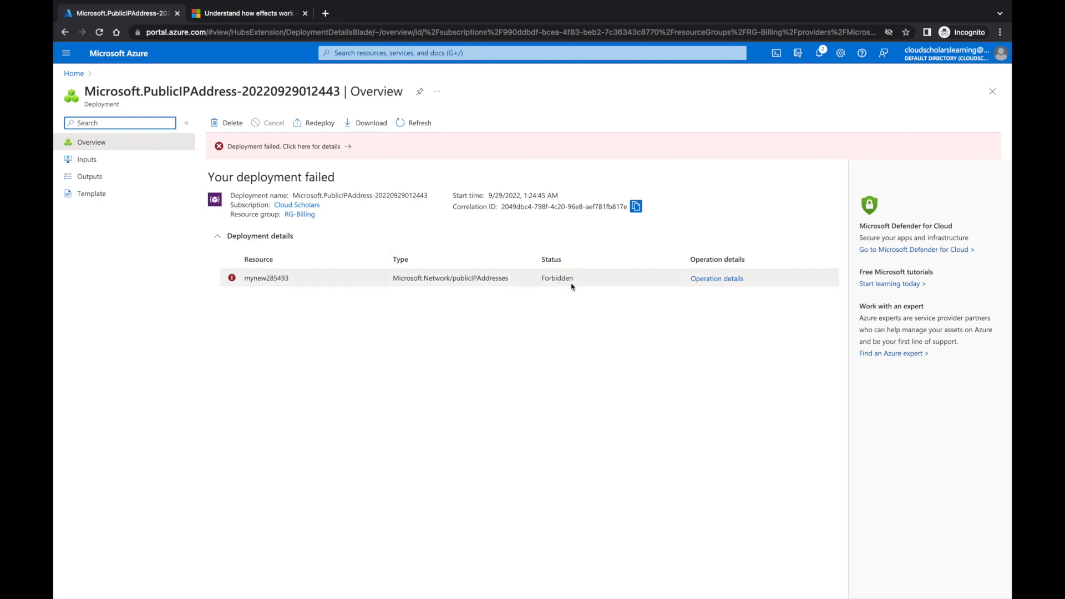
click(271, 150)
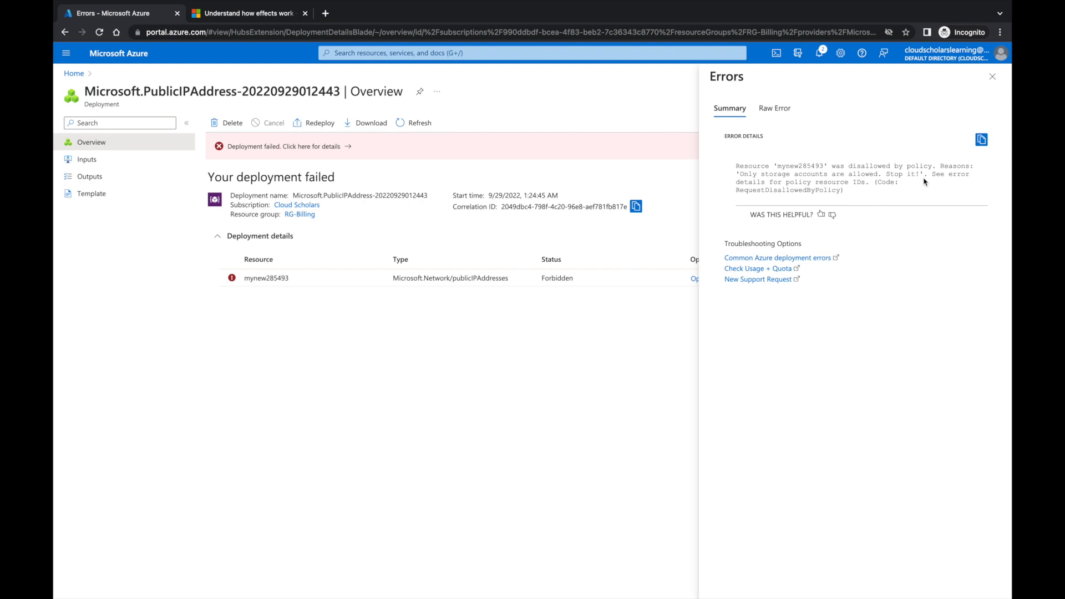
click(992, 77)
- Return to the Policy service and check its overview and assignments for the Allowed resource types policy
click(420, 53)
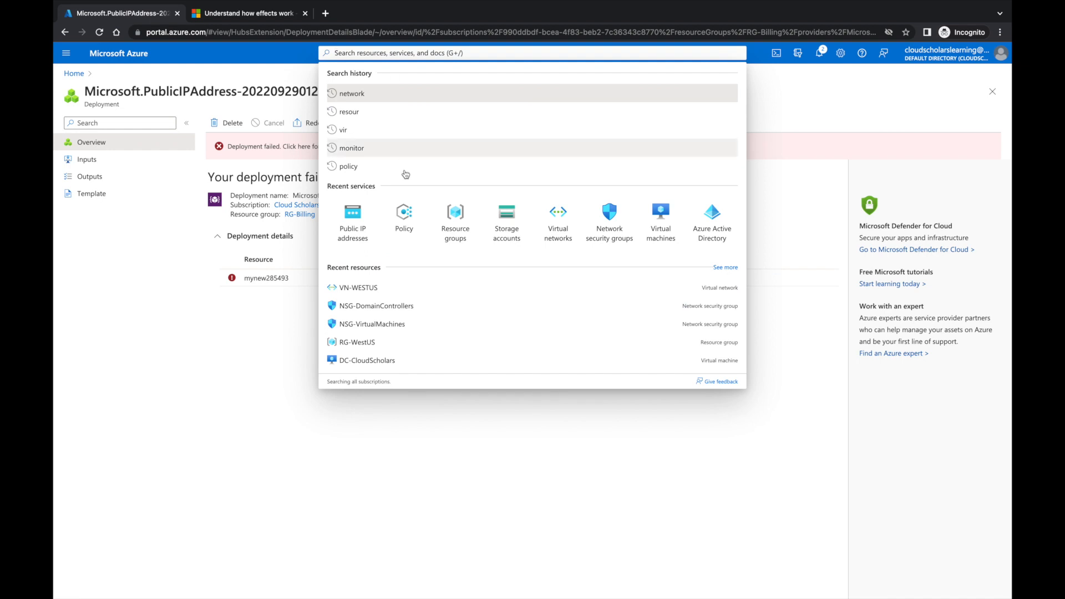
click(408, 217)
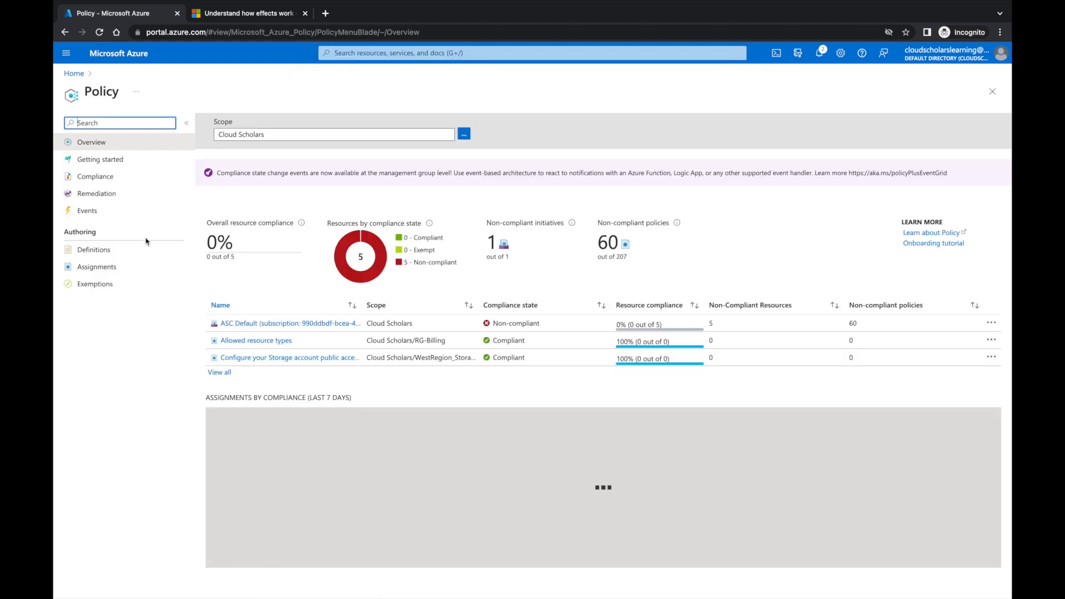
click(98, 255)
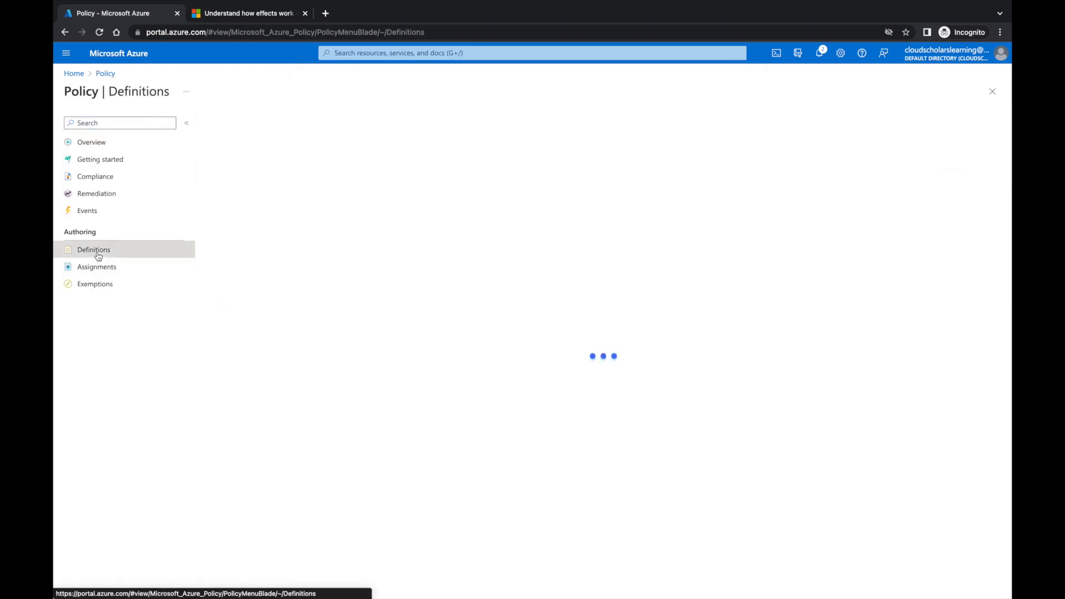
click(94, 146)
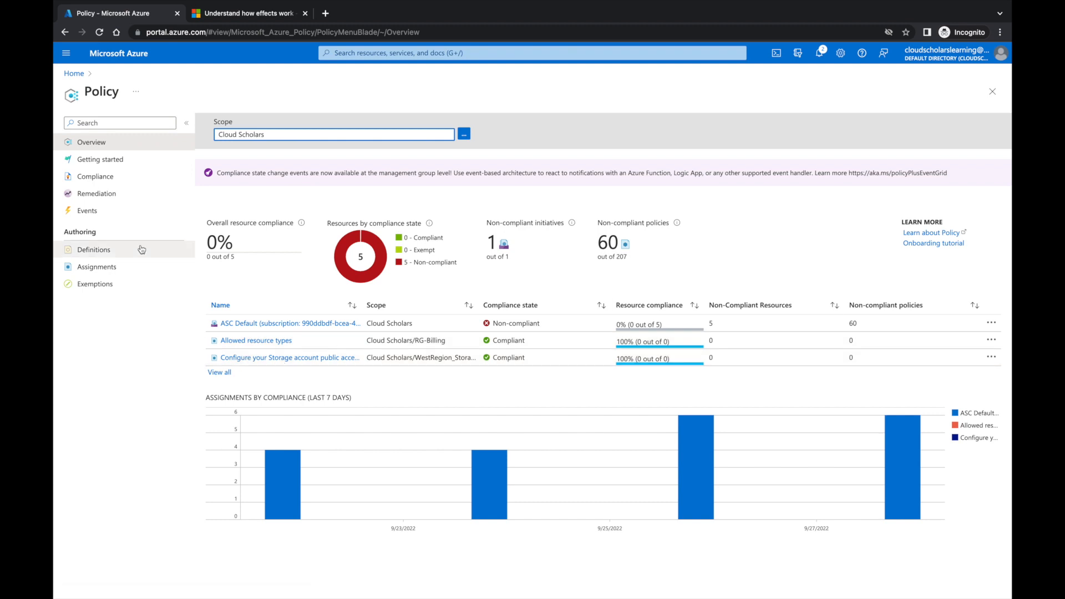
click(111, 268)
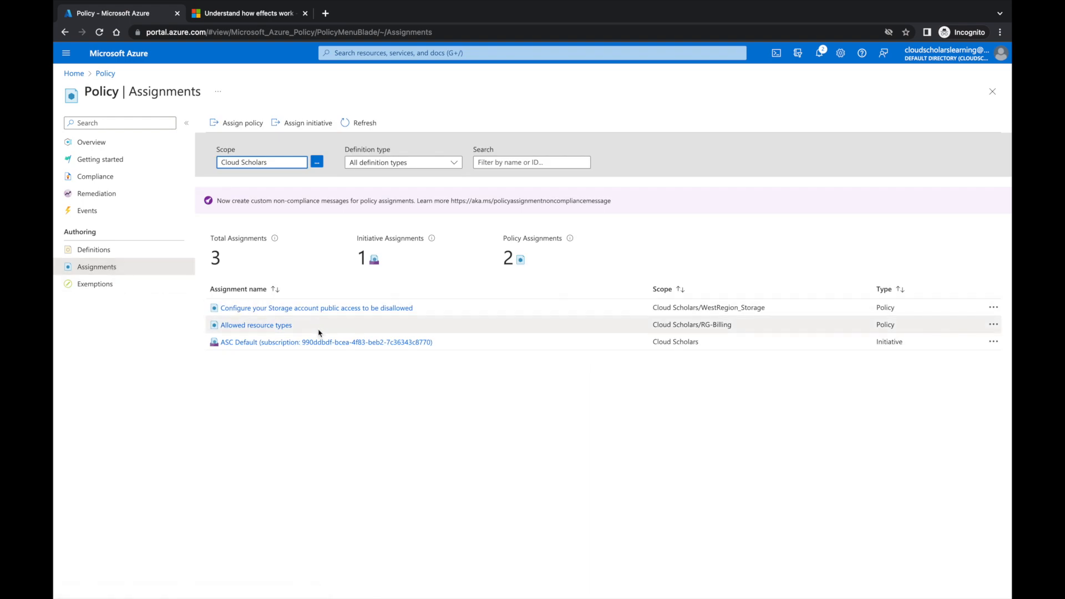
- Delete the Allowed resource types policy assignment from RG-Billing and refresh the assignments list
click(249, 328)
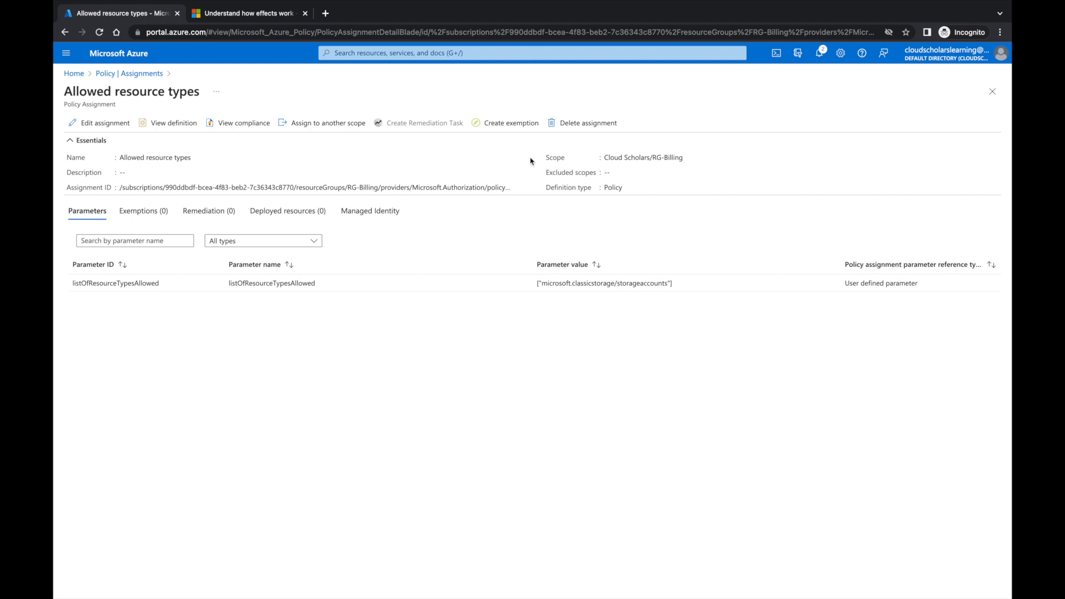
click(589, 123)
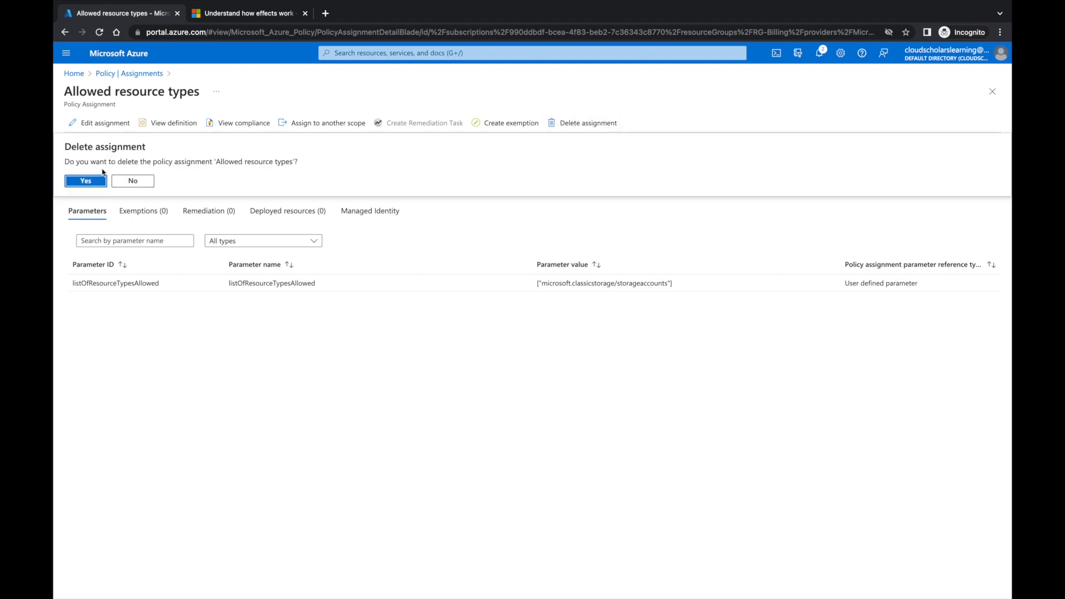
click(86, 181)
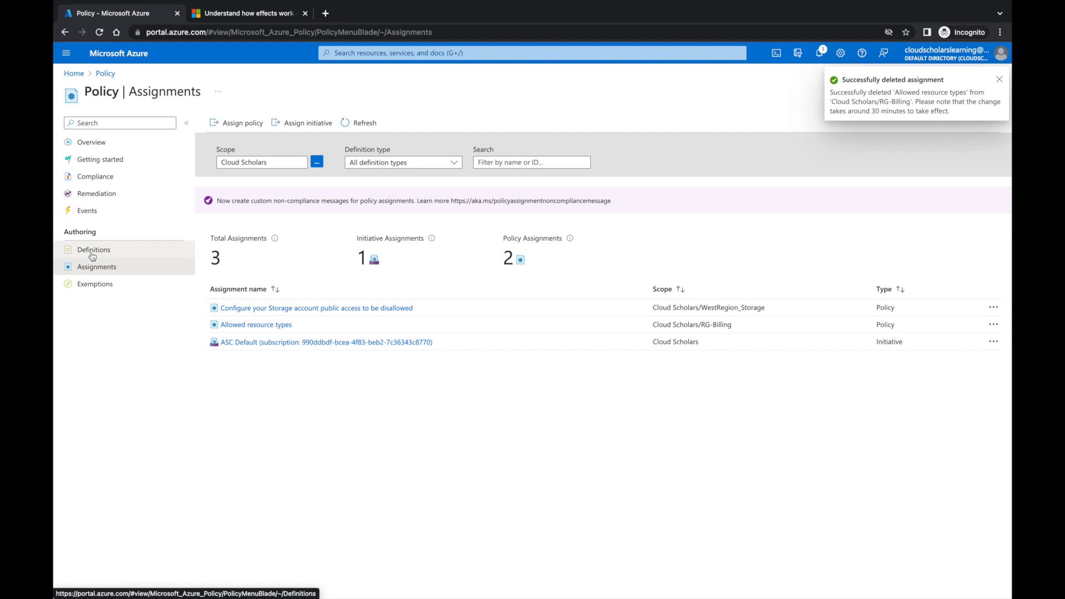
click(373, 123)
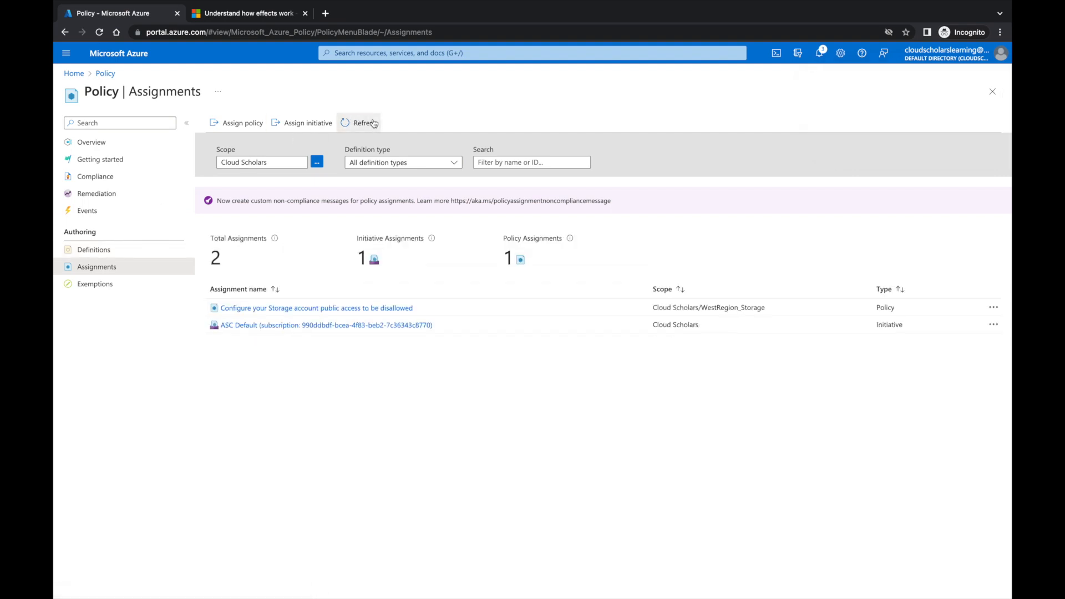
- Check the policy compliance overview and open the list of policy definitions
click(108, 144)
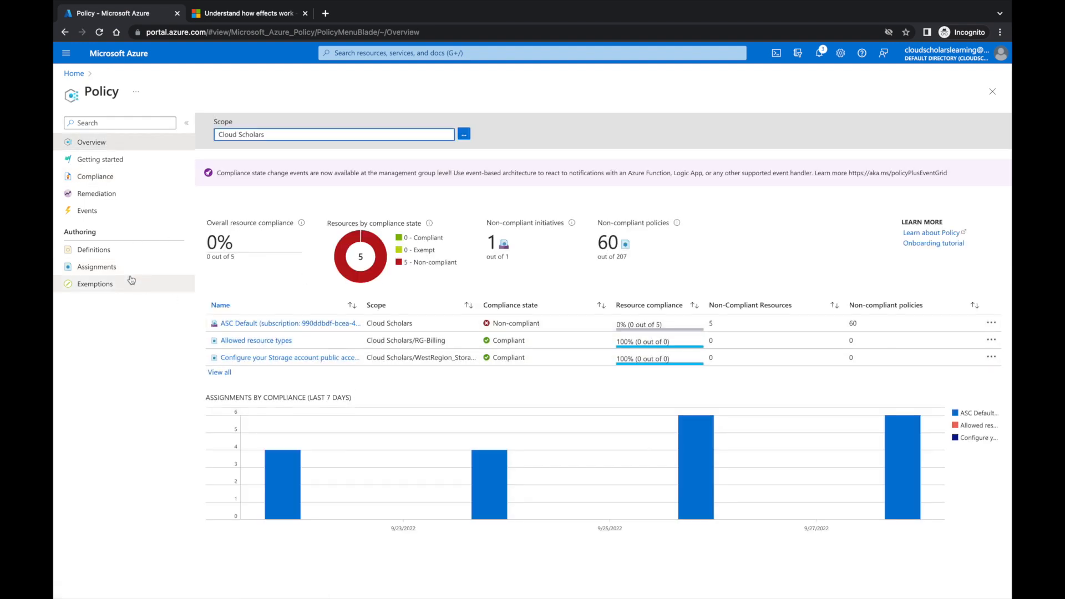
click(98, 254)
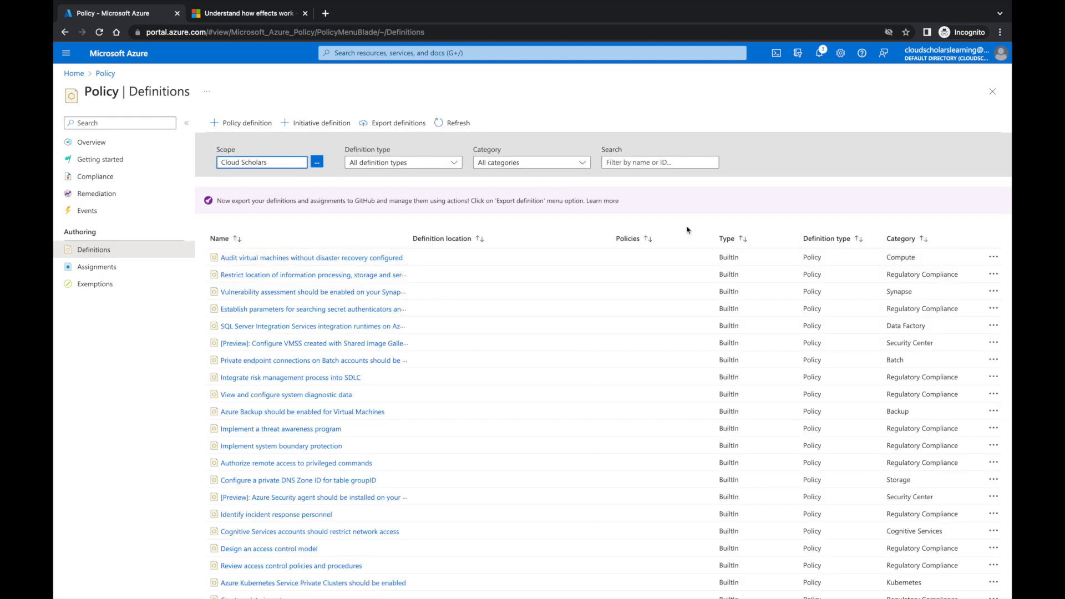
key(Tab)
text(virtual)
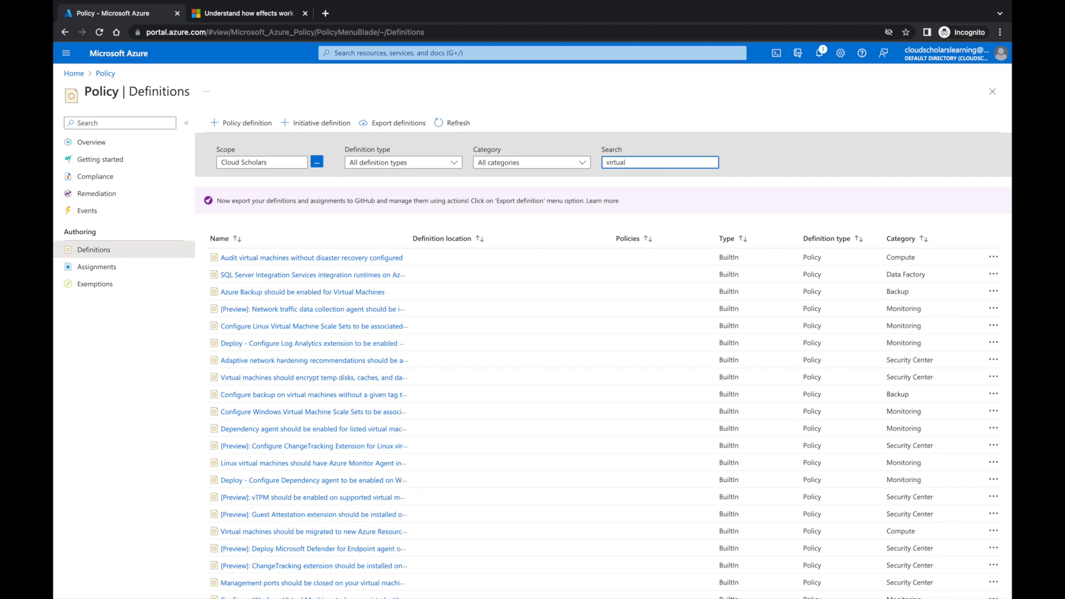
text( machines sku)
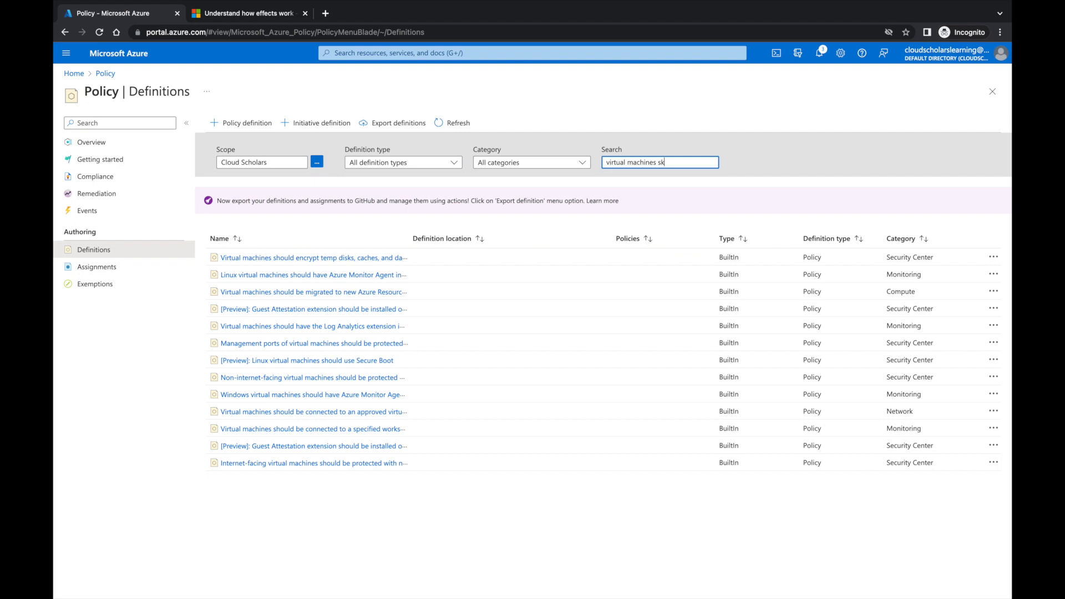
key(BackSpace)
key(BackSpace)
key(BackSpace)
key(BackSpace)
key(BackSpace)
key(BackSpace)
key(BackSpace)
key(BackSpace)
key(BackSpace)
key(BackSpace)
key(BackSpace)
key(BackSpace)
key(BackSpace)
key(BackSpace)
key(BackSpace)
key(BackSpace)
key(BackSpace)
key(BackSpace)
key(BackSpace)
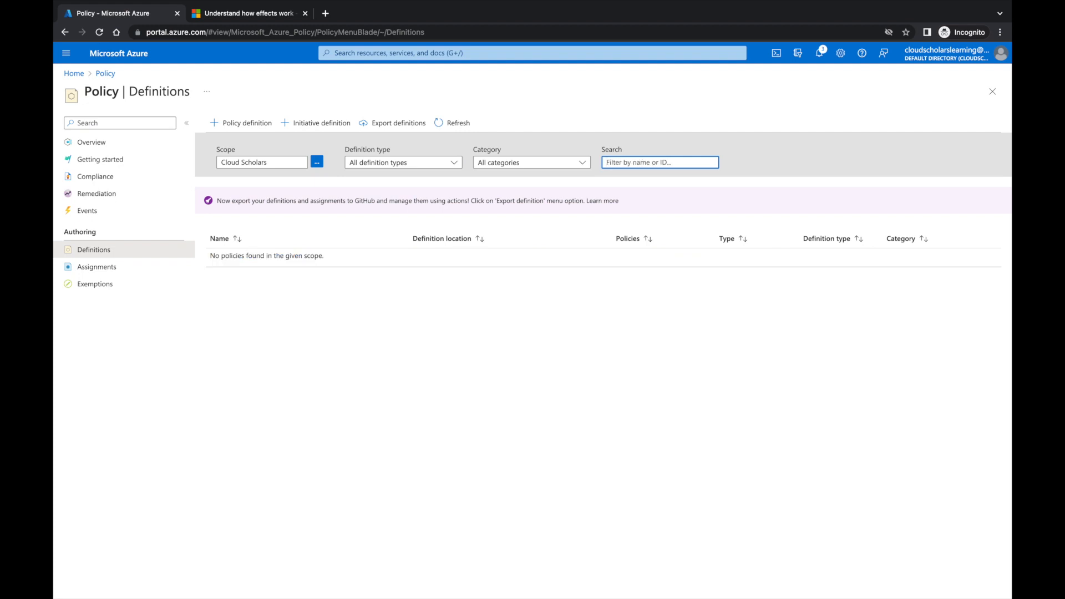
- Search the definitions for "allowed virtual", open Allowed virtual machine size SKUs and review its policy rule
text(allowed virtual)
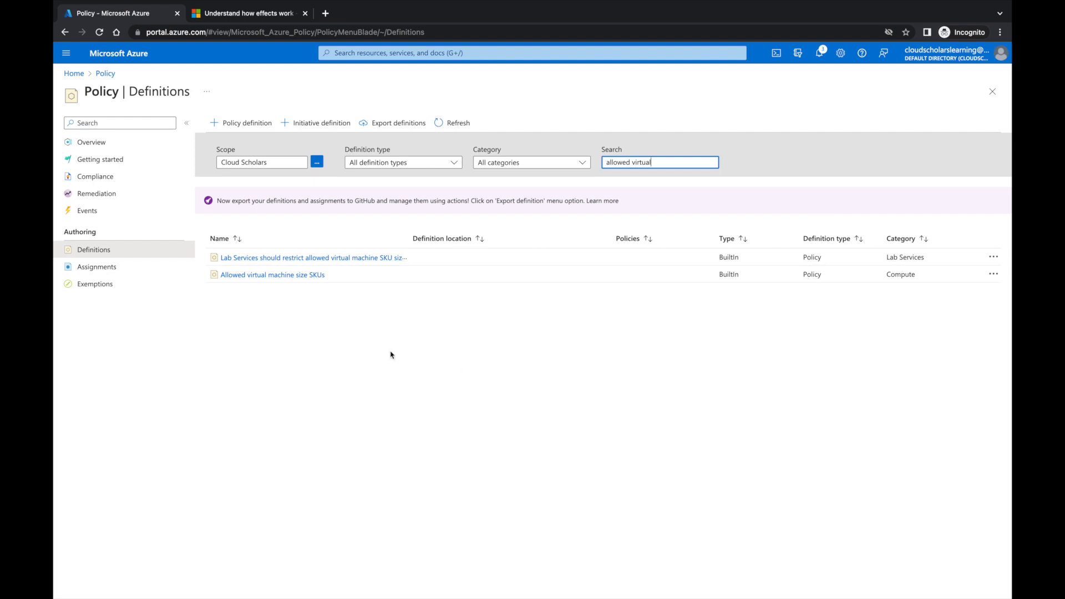
click(279, 276)
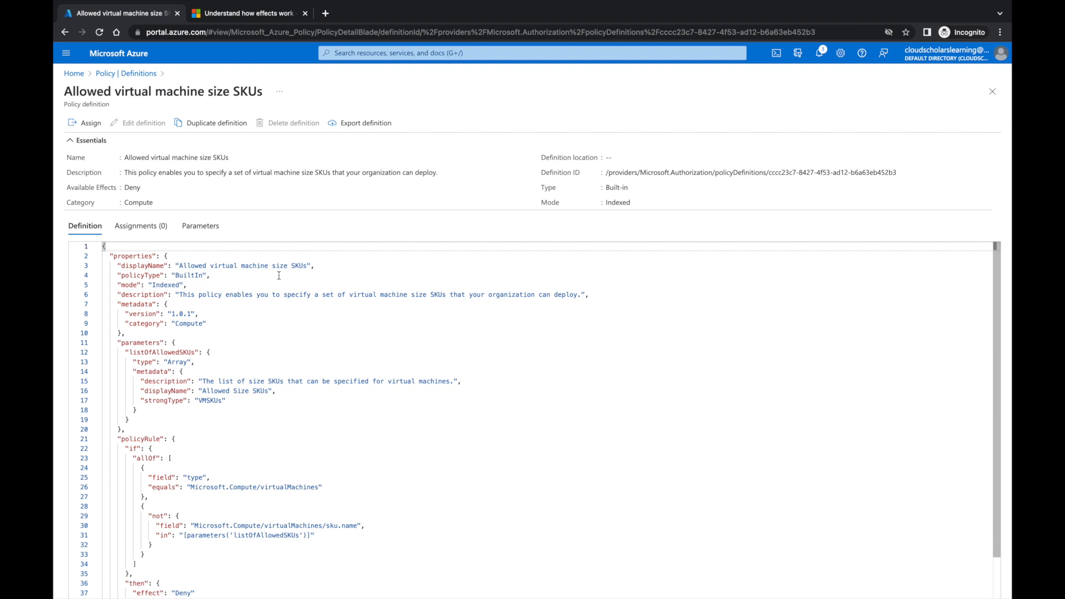
scroll(232, 283, down, 2)
scroll(232, 283, up, 2)
scroll(170, 350, down, 1)
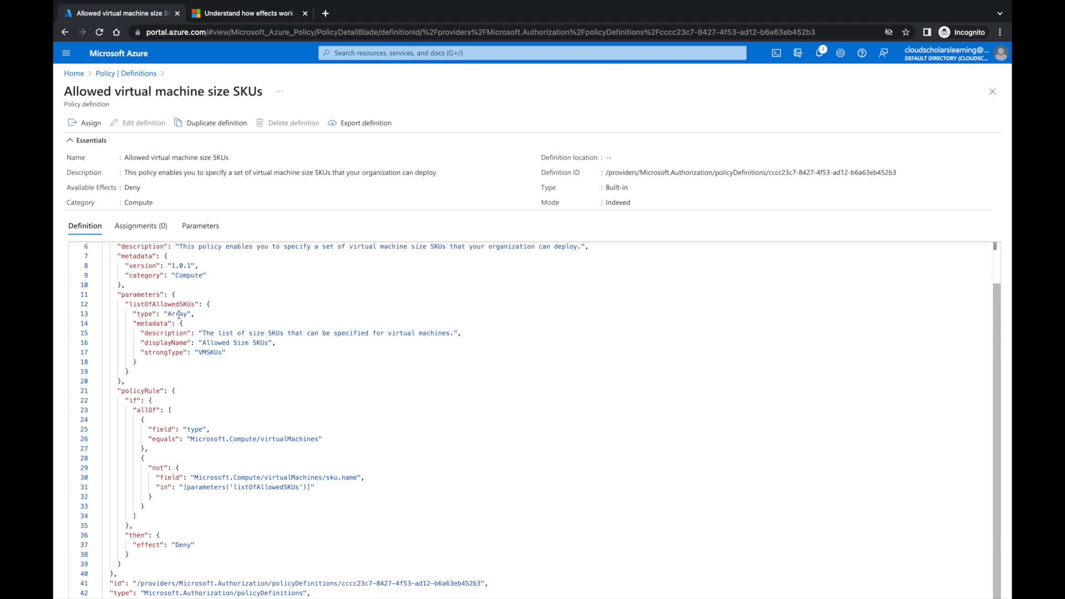
scroll(177, 316, down, 1)
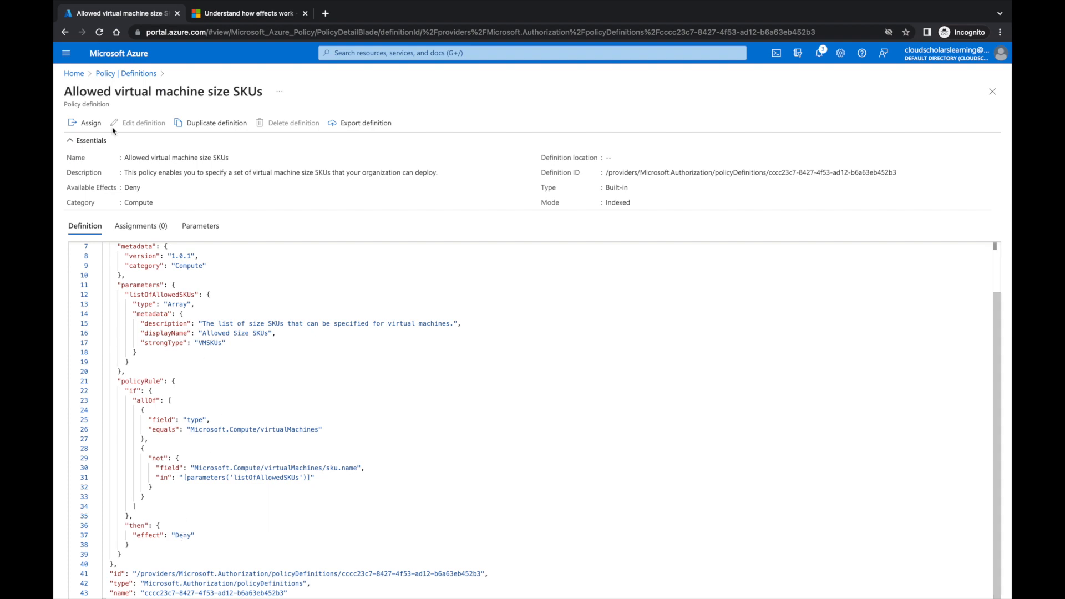
- Start assigning the Allowed virtual machine size SKUs policy with the scope set to RG-WestUS in the Cloud Scholars subscription
click(93, 126)
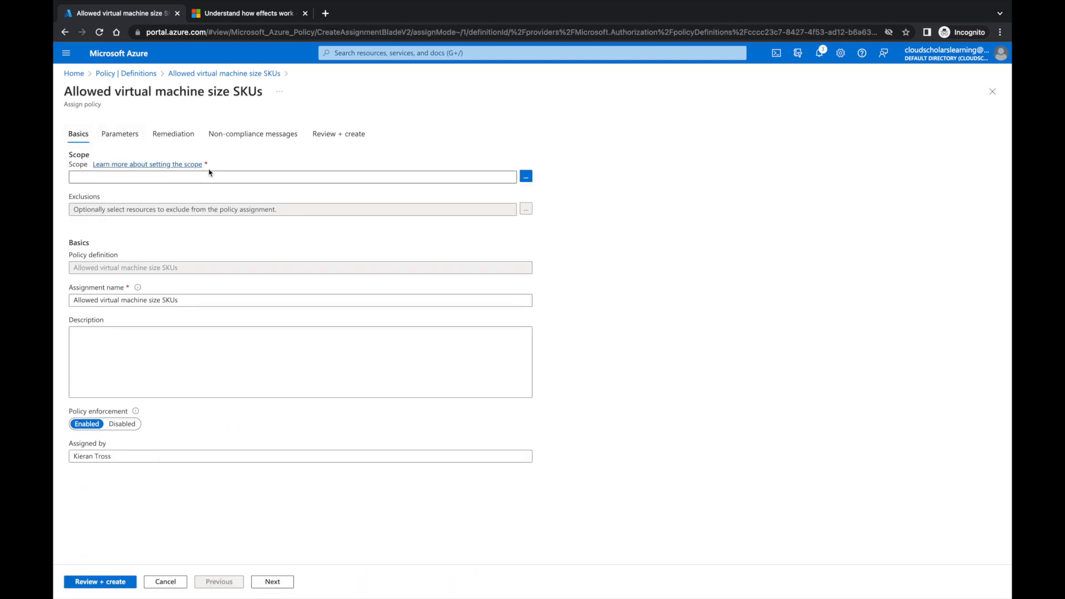
click(531, 180)
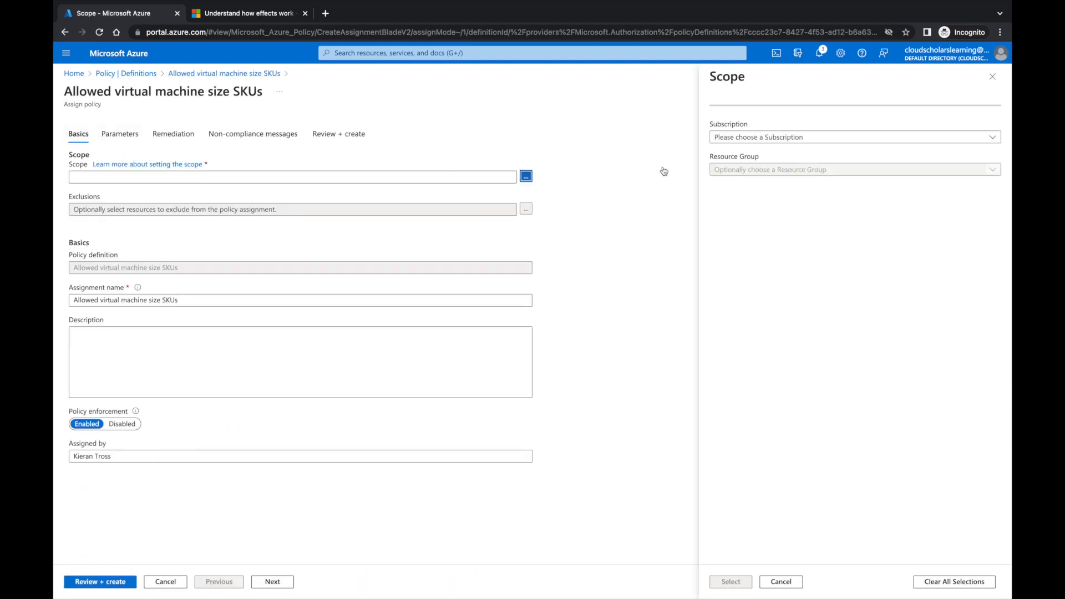
click(770, 141)
click(758, 173)
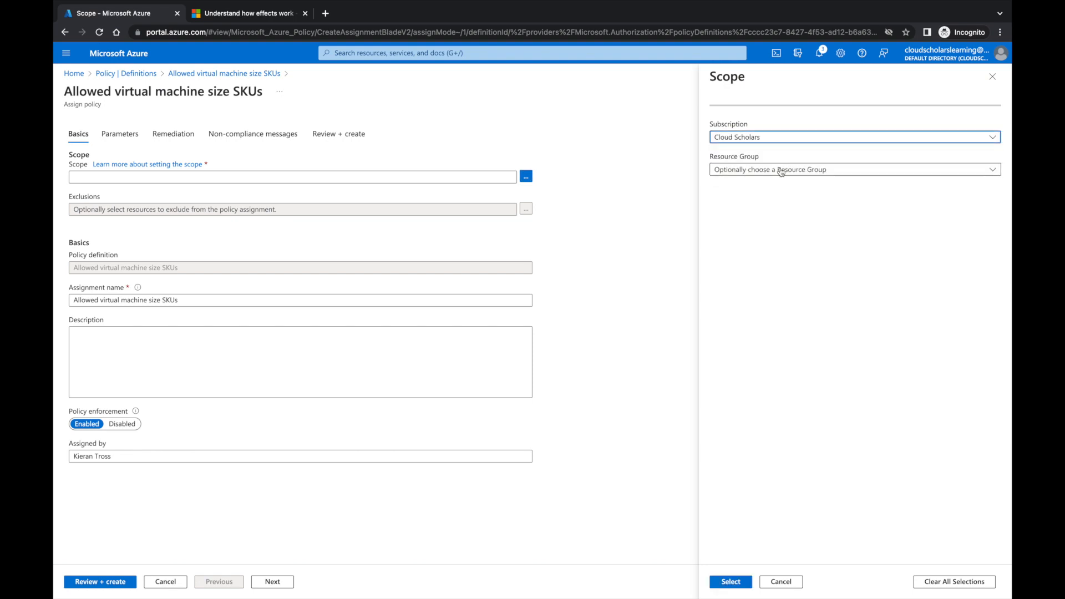
click(781, 169)
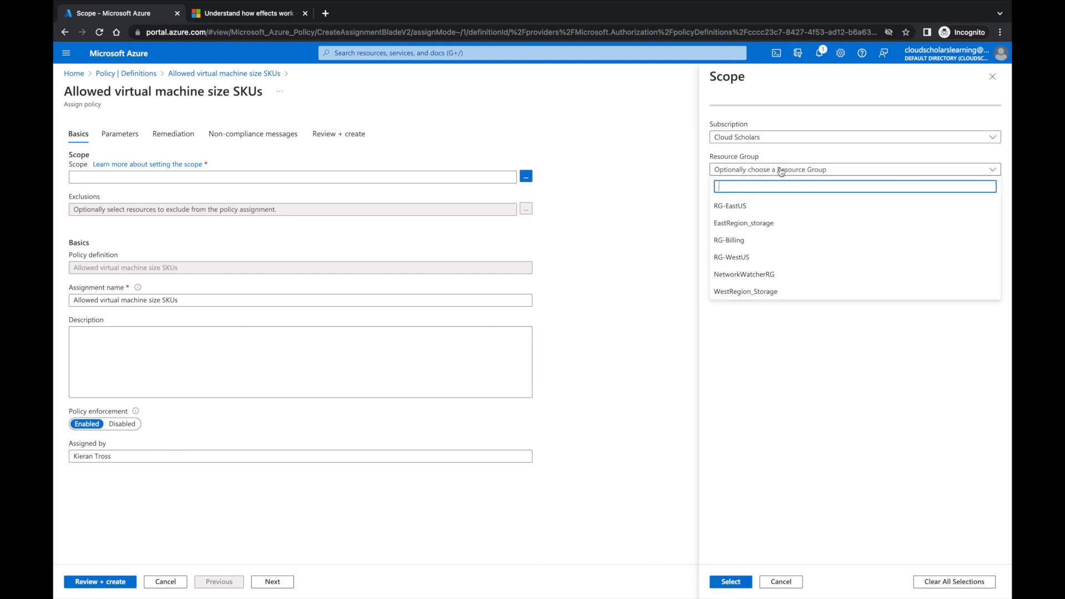
click(749, 260)
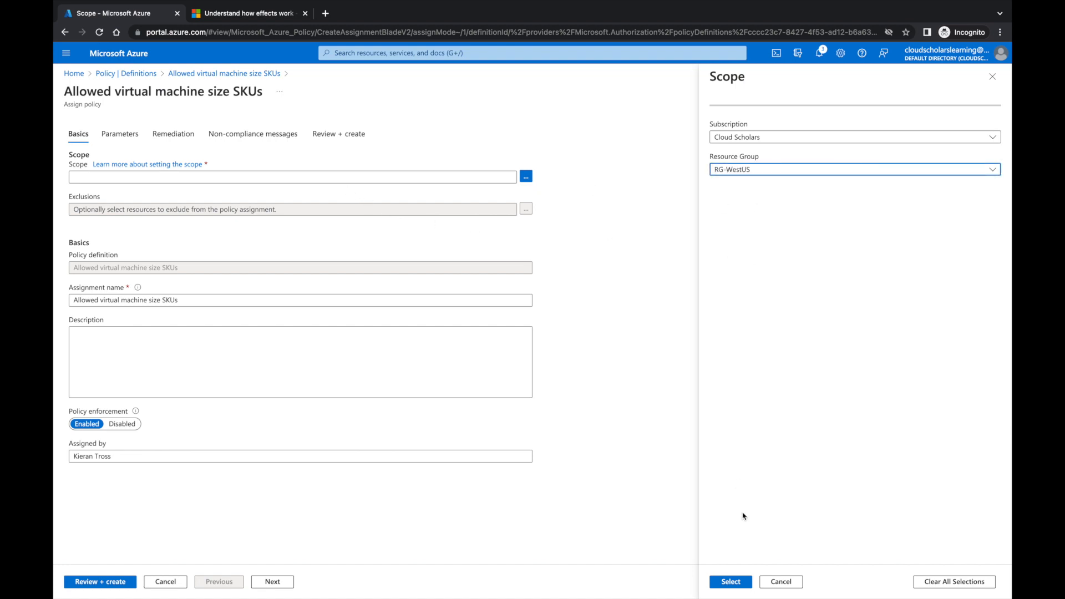
click(737, 583)
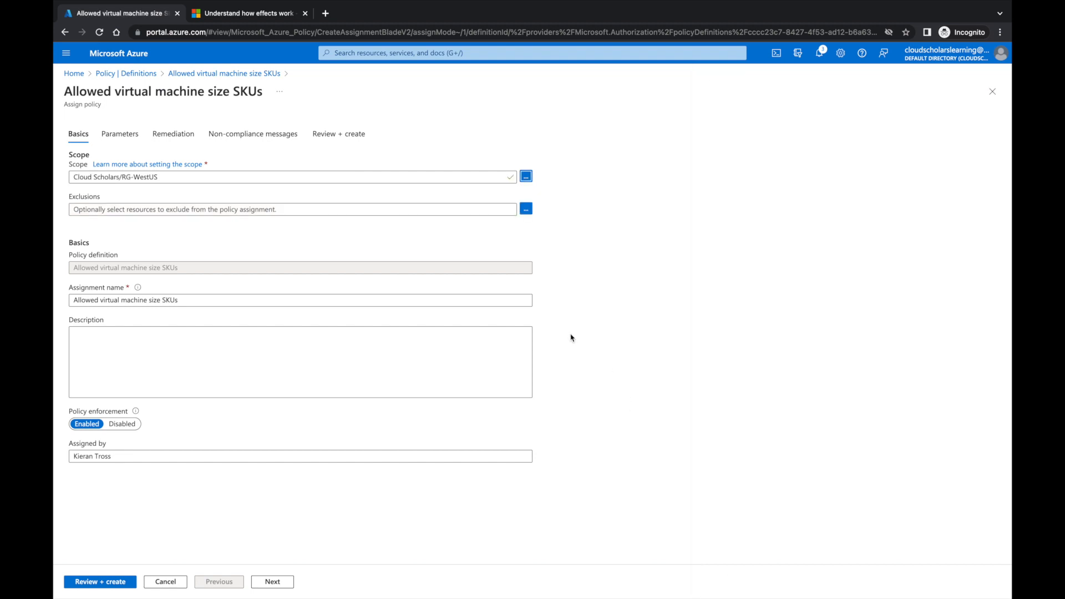
- Set the policy's allowed size SKUs to Standard_B2s, Standard_B4ms and Standard_B8ms
click(272, 581)
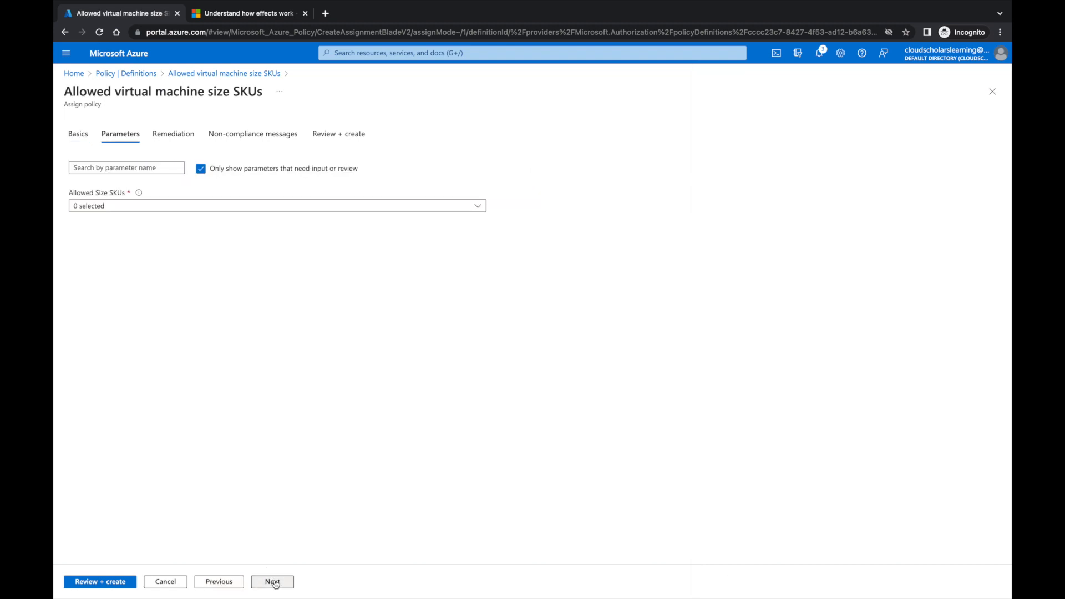
click(200, 209)
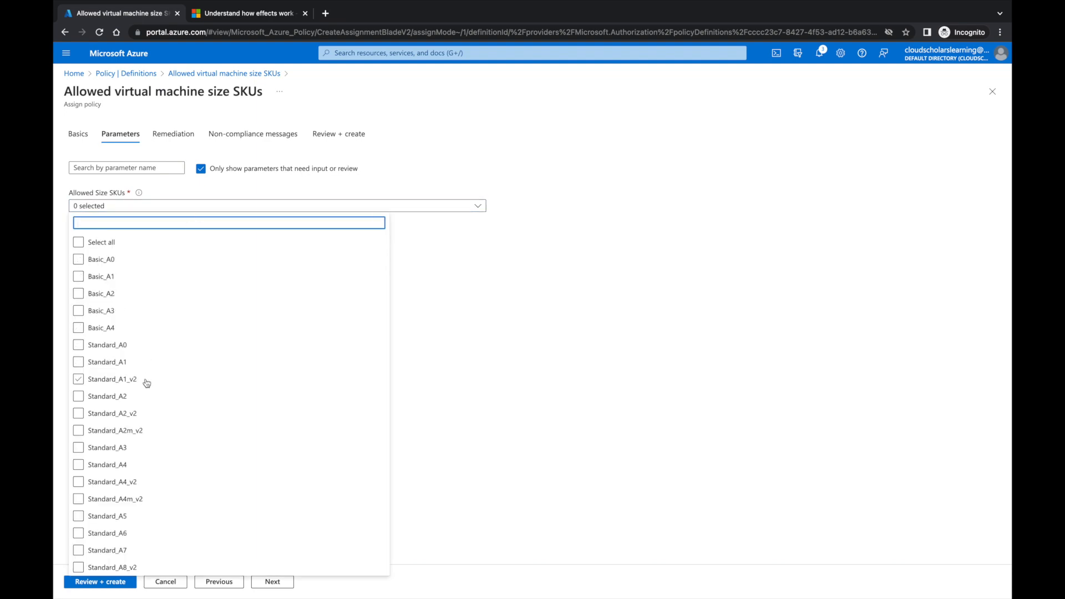
scroll(80, 379, down, 20)
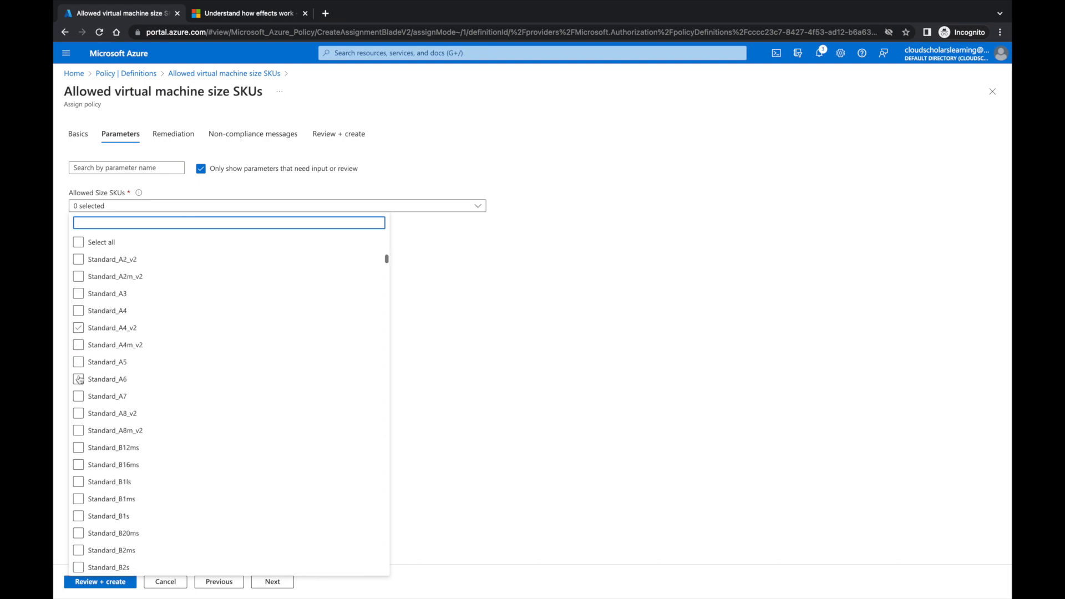
scroll(80, 379, up, 15)
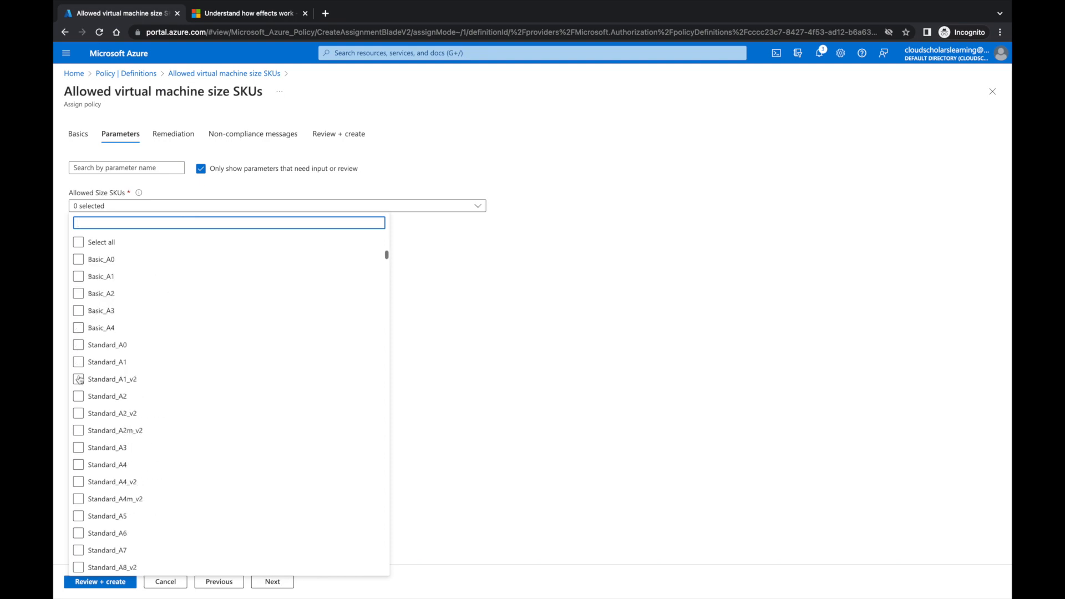
click(78, 380)
click(78, 396)
click(79, 365)
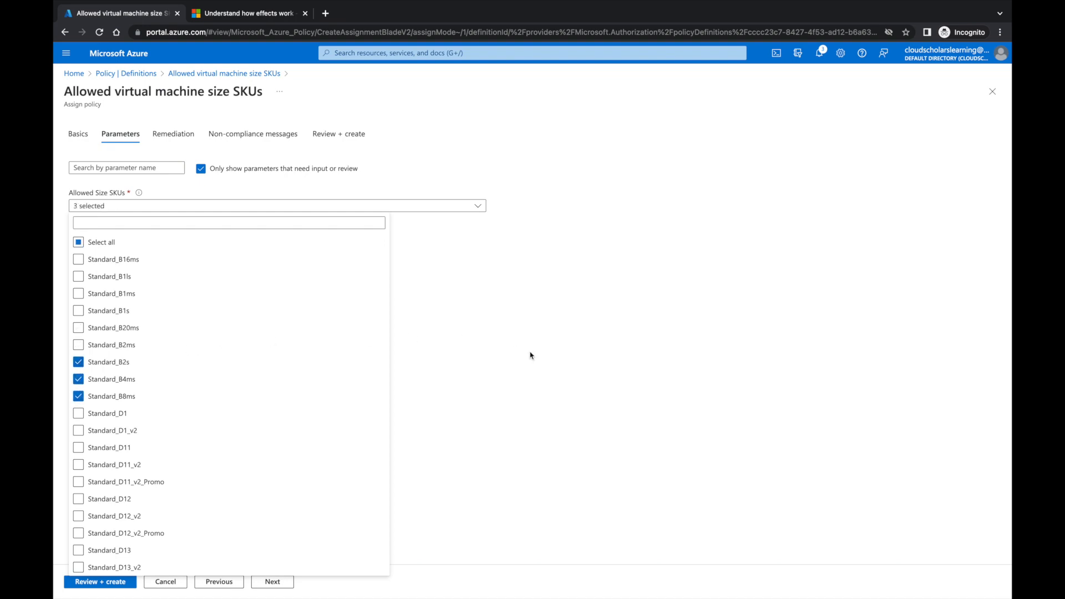
click(412, 462)
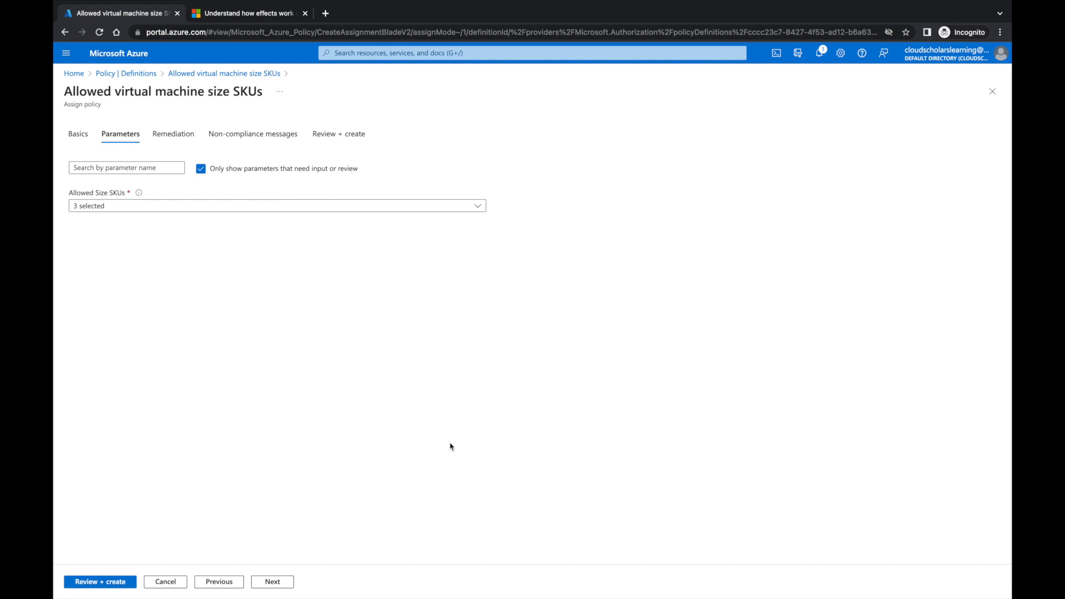
- Keep the remediation defaults, set the non-compliance message to "We only allow B series to be deployed for this rg" and proceed to the review
click(283, 579)
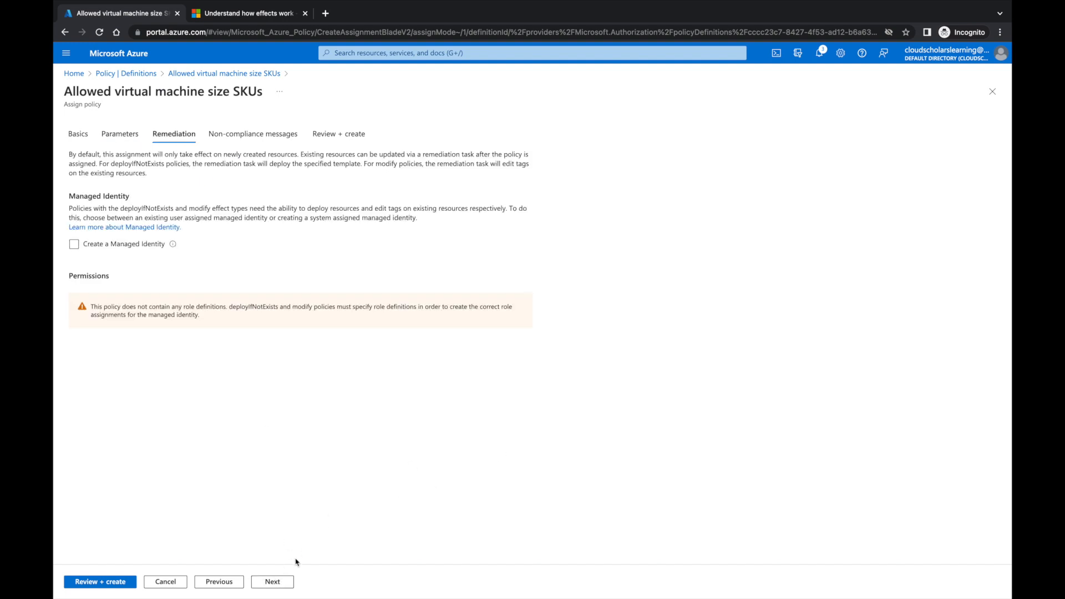
click(271, 581)
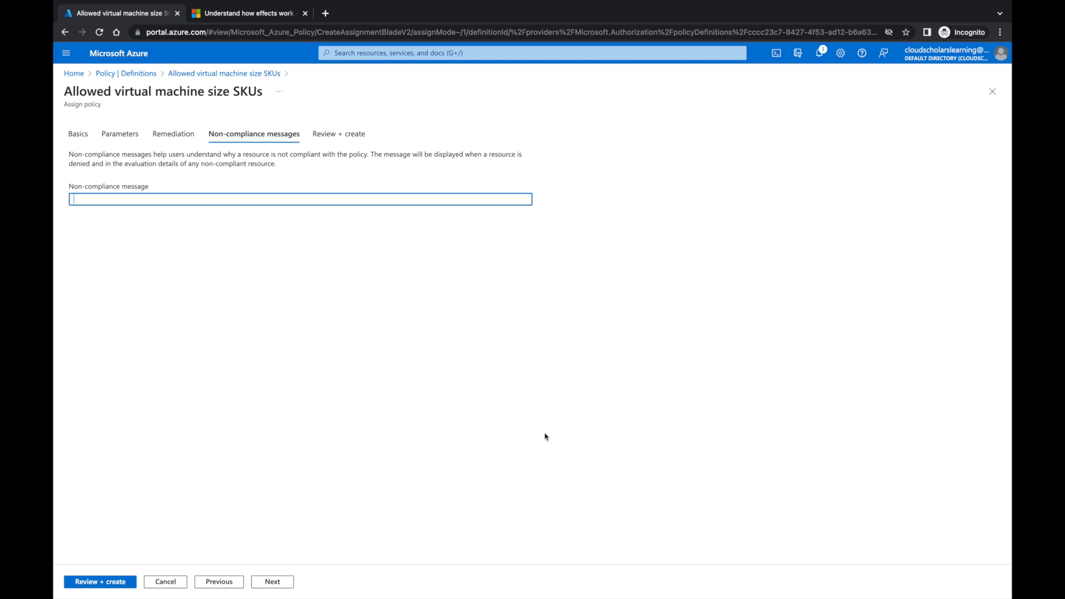
text(We only allow B series to be deployted for billing)
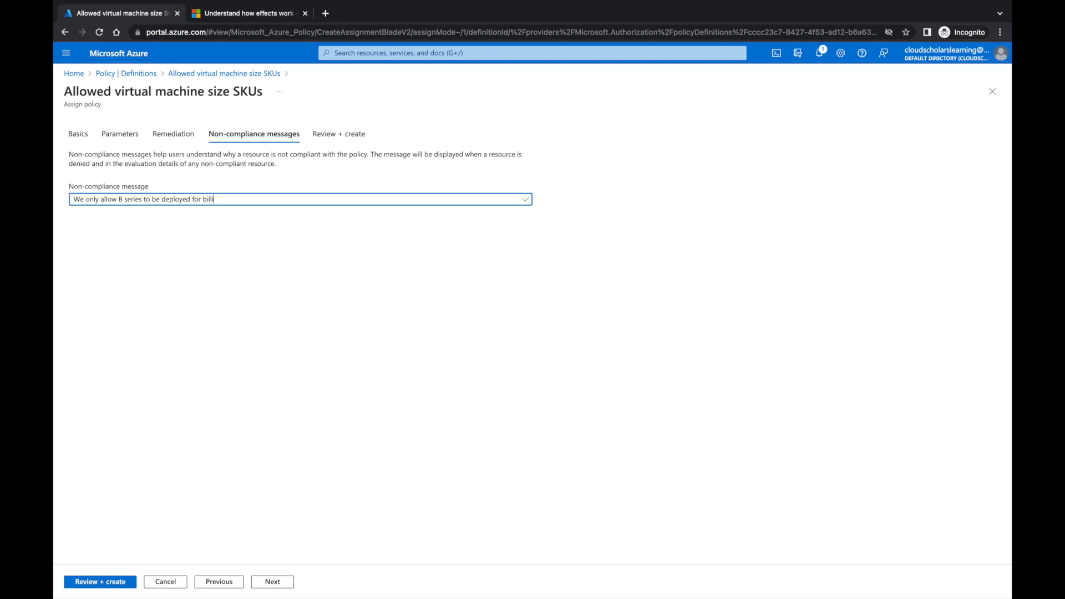
key(BackSpace)
key(BackSpace)
key(BackSpace)
key(BackSpace)
key(BackSpace)
text(this rg)
click(268, 578)
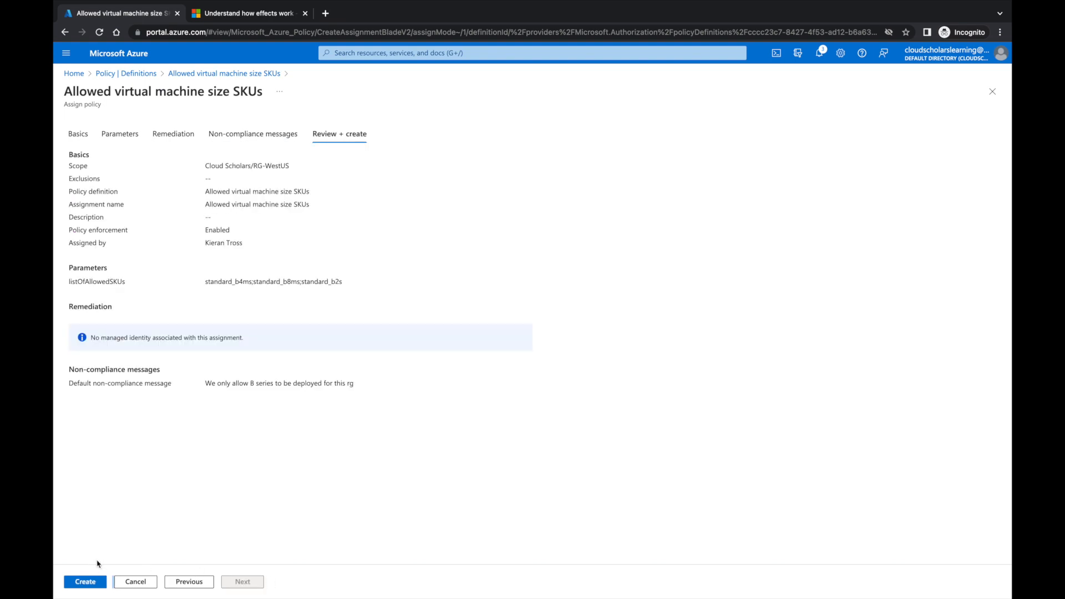
- Create the Allowed virtual machine size SKUs assignment and check it in the policy assignments list
click(85, 581)
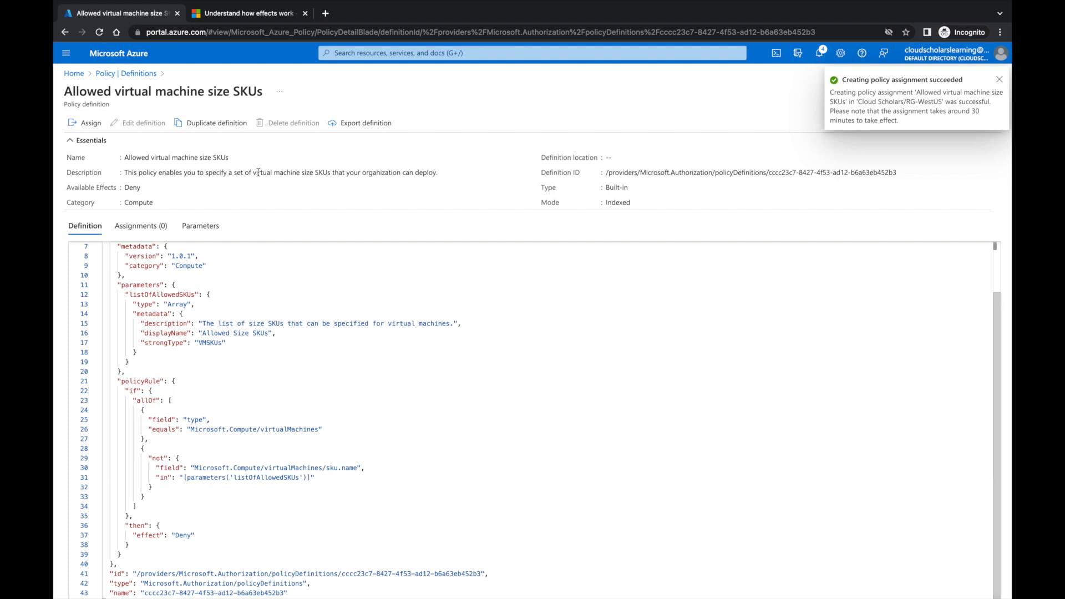
click(117, 74)
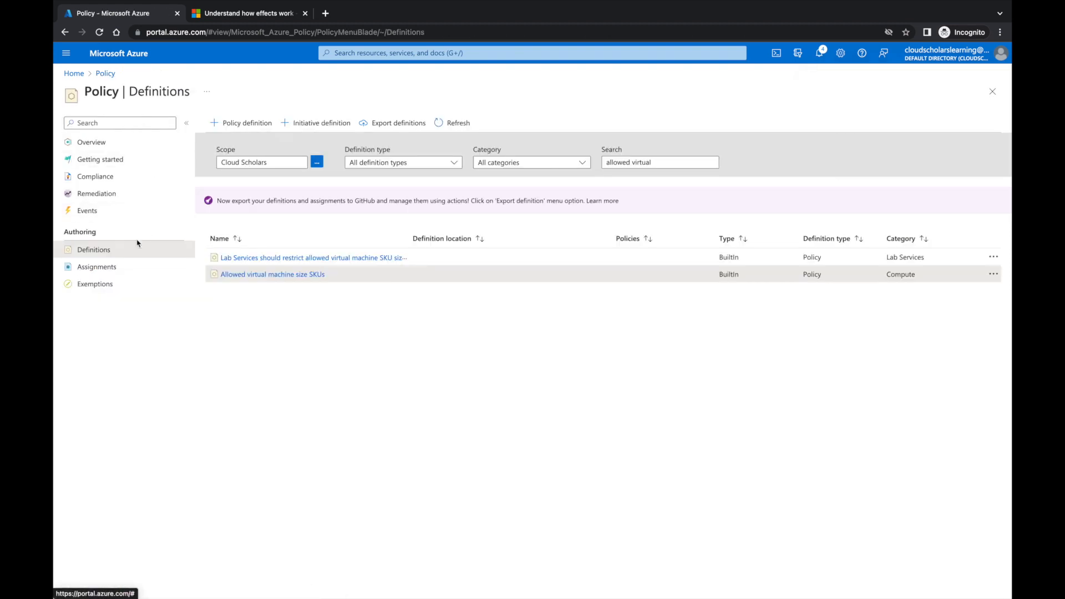
click(102, 269)
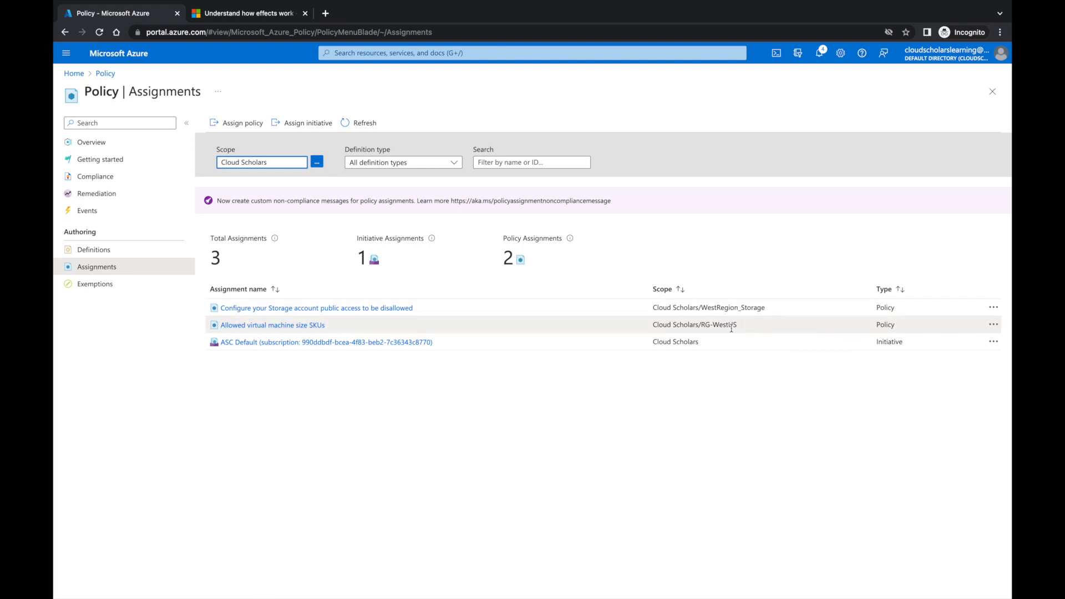
- Go to the Virtual machines service and start creating a new virtual machine
click(437, 53)
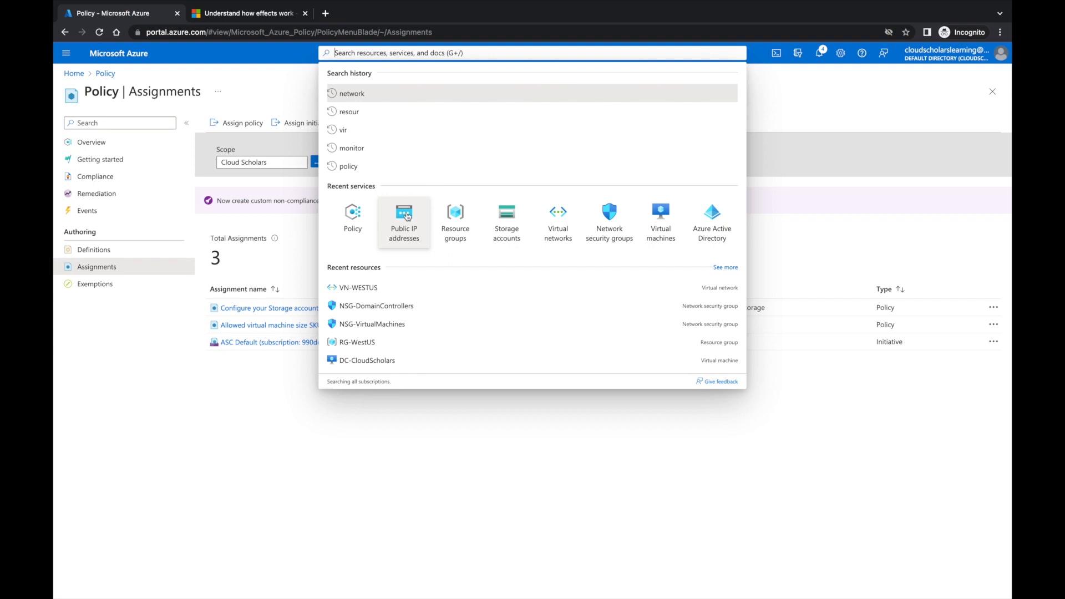
click(659, 213)
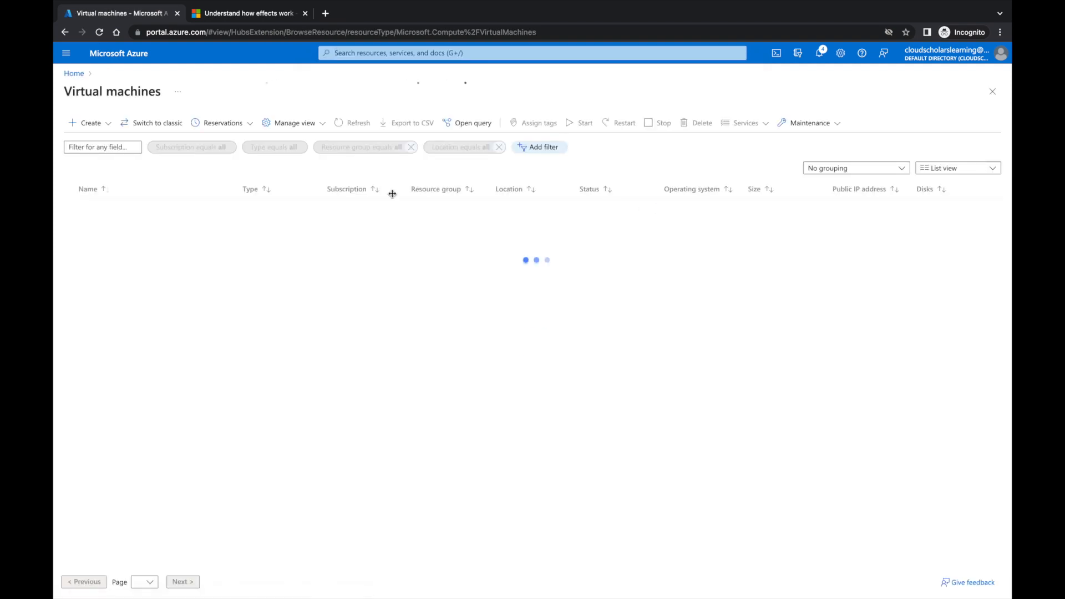
click(95, 126)
click(106, 144)
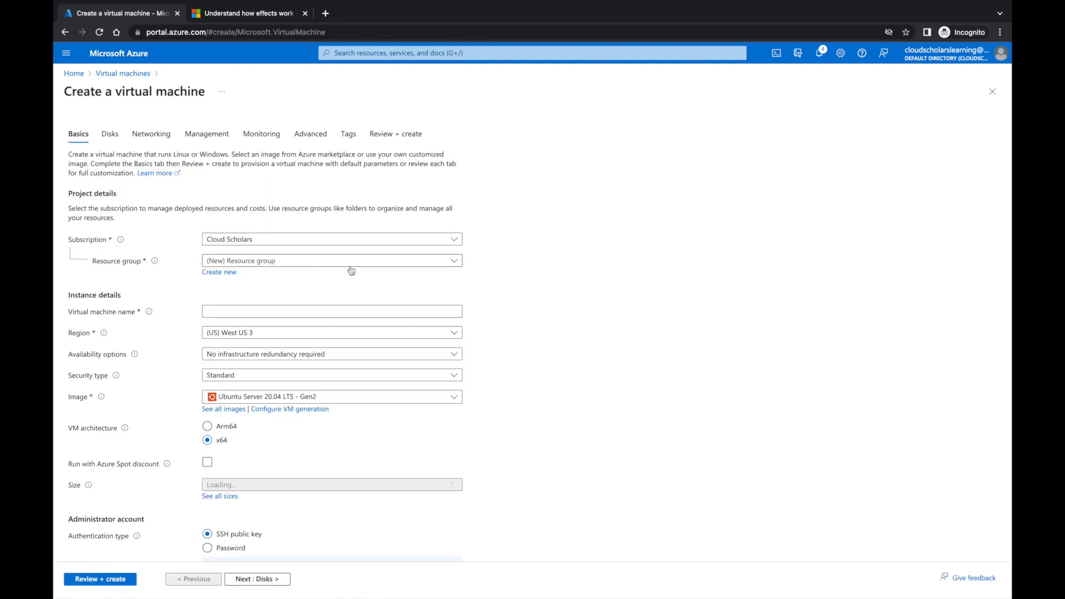
- Assign the virtual machine to resource group RG-WestUS and name it scholarsvmtest
click(371, 263)
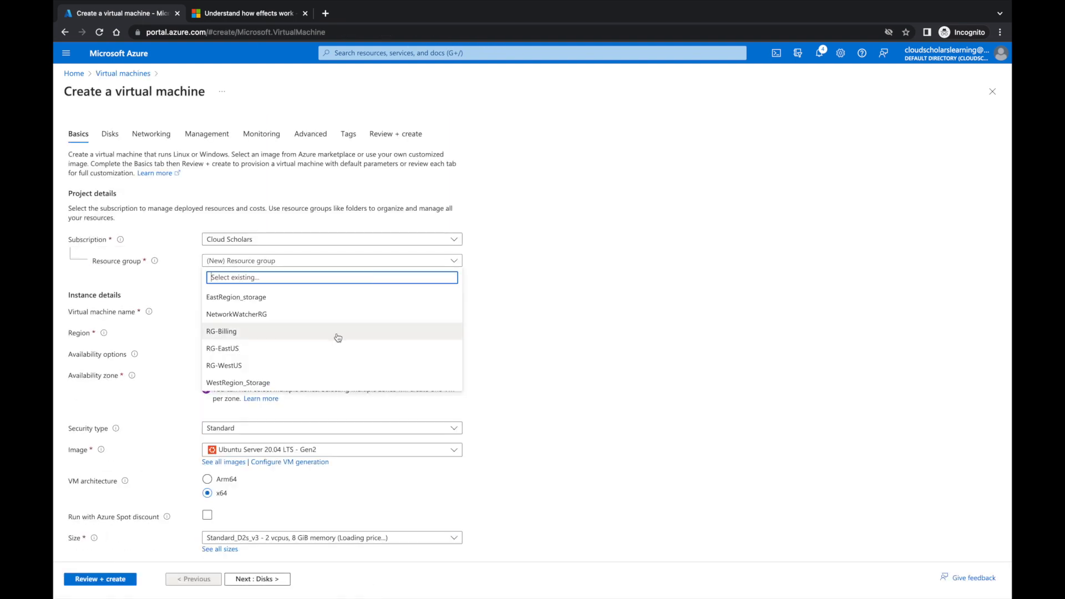
click(323, 365)
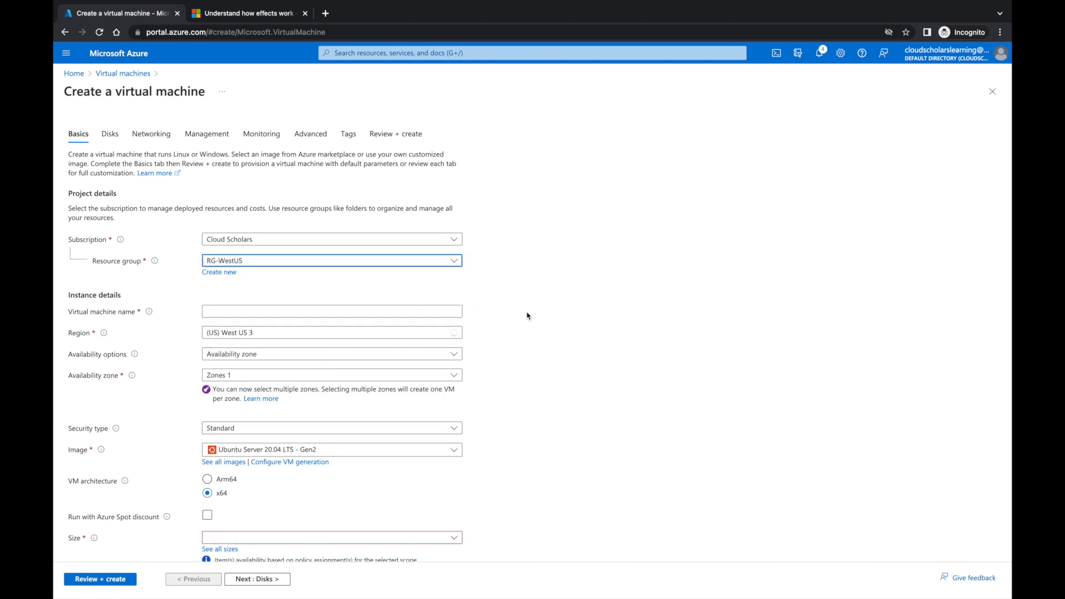
key(Tab)
key(Tab)
key(Tab)
key(Tab)
key(Tab)
key(Tab)
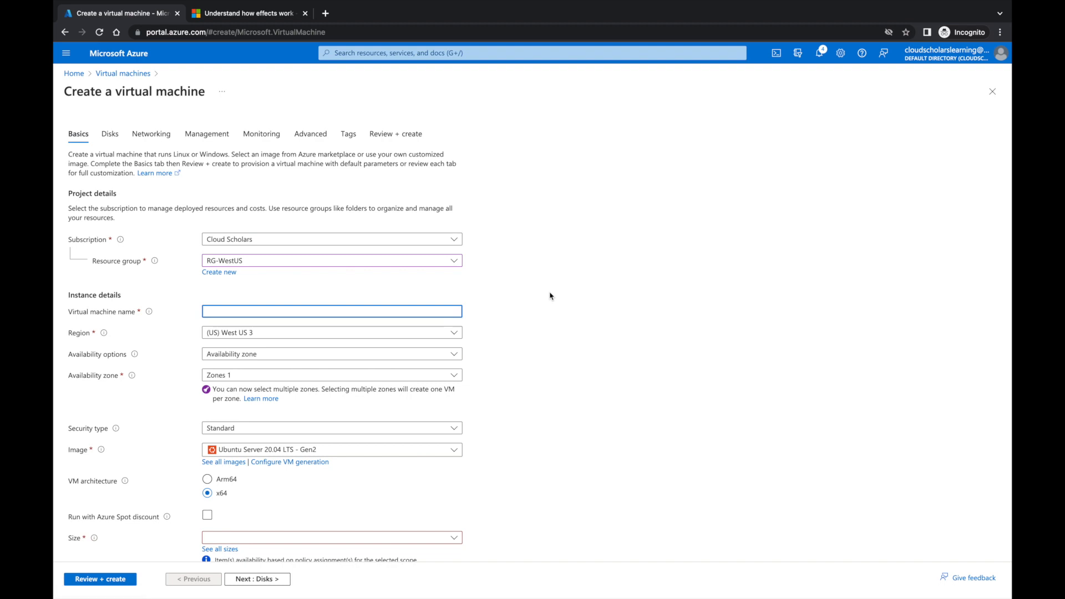
text(policy)
key(BackSpace)
key(BackSpace)
text(scholarsvmtes)
- Set availability to No infrastructure redundancy required and choose the Windows 11 Pro, version 21H2 - Gen2 image
click(400, 354)
click(342, 370)
scroll(311, 337, down, 1)
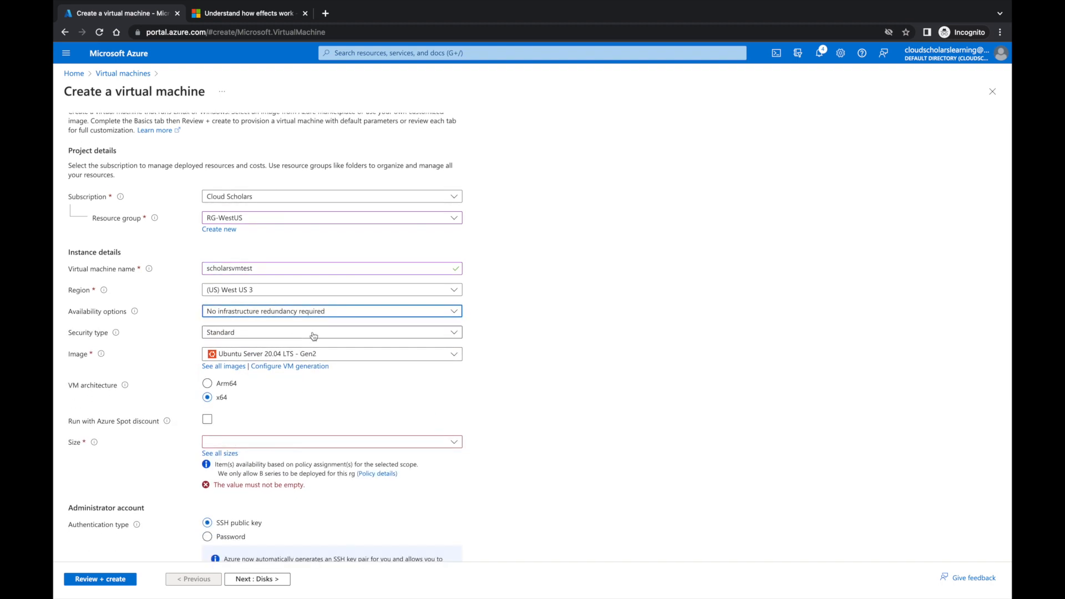
click(347, 355)
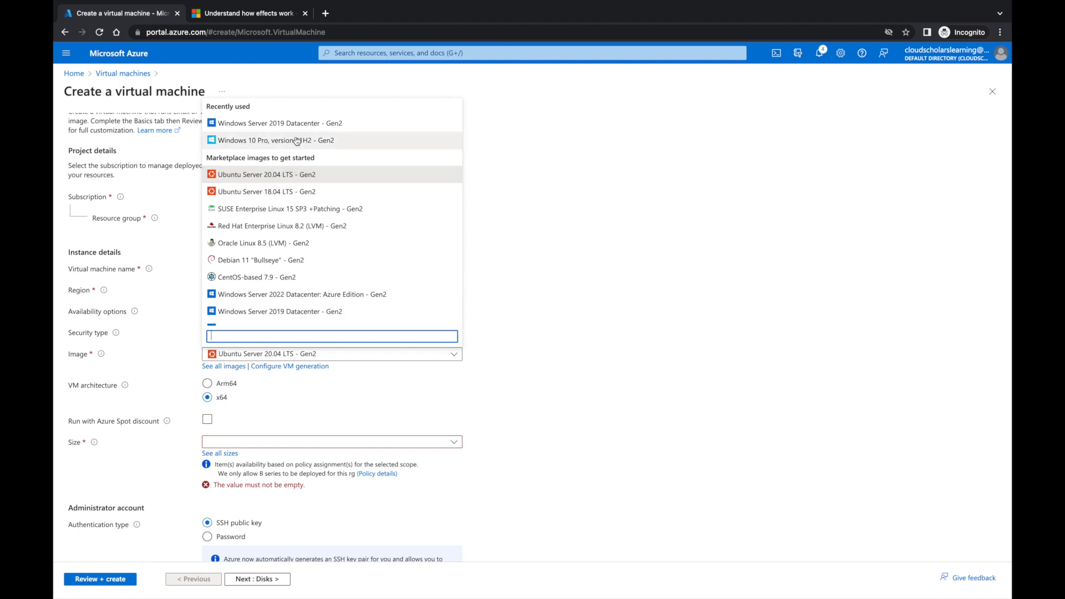
scroll(298, 237, down, 1)
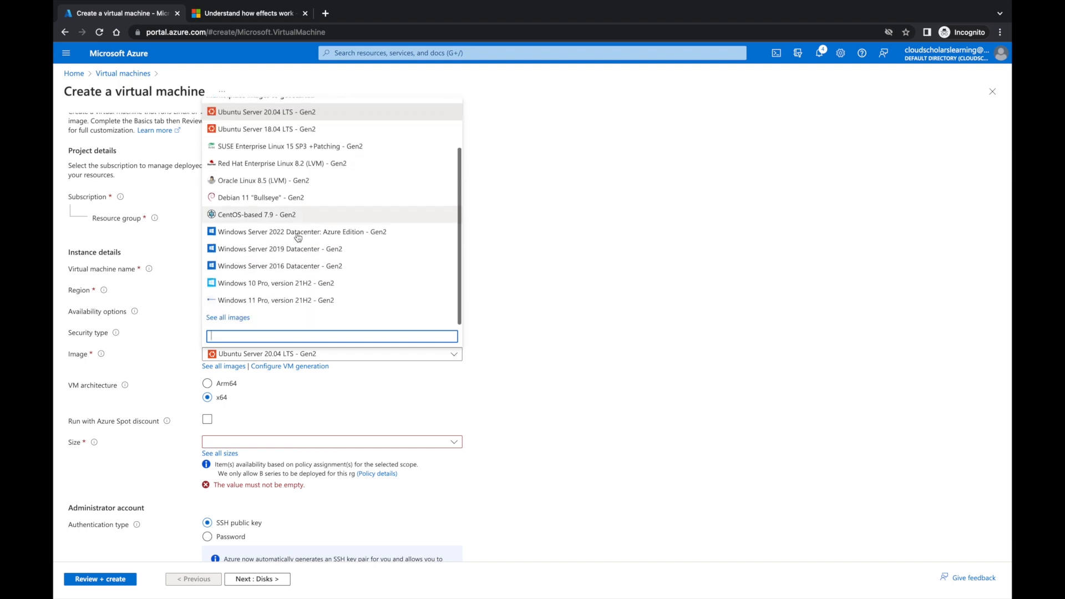
click(286, 300)
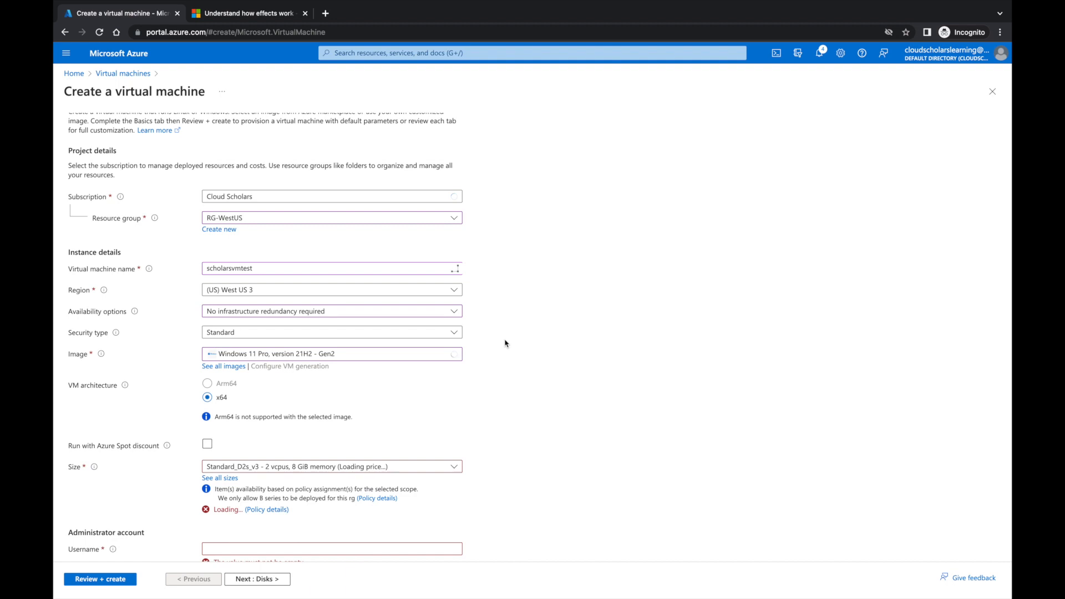
scroll(505, 343, down, 3)
scroll(512, 321, up, 4)
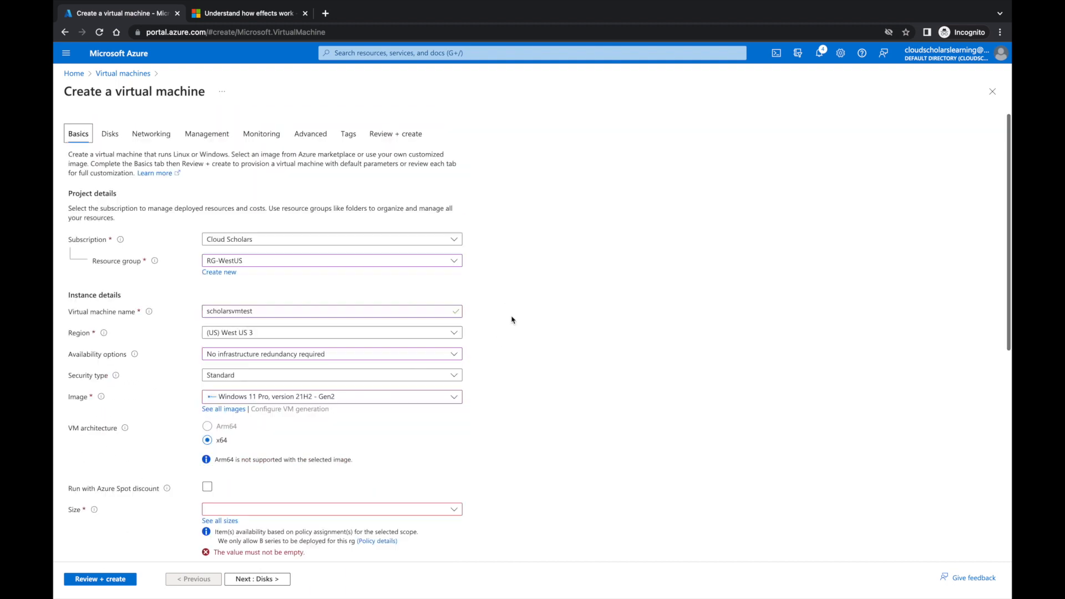
scroll(511, 319, down, 3)
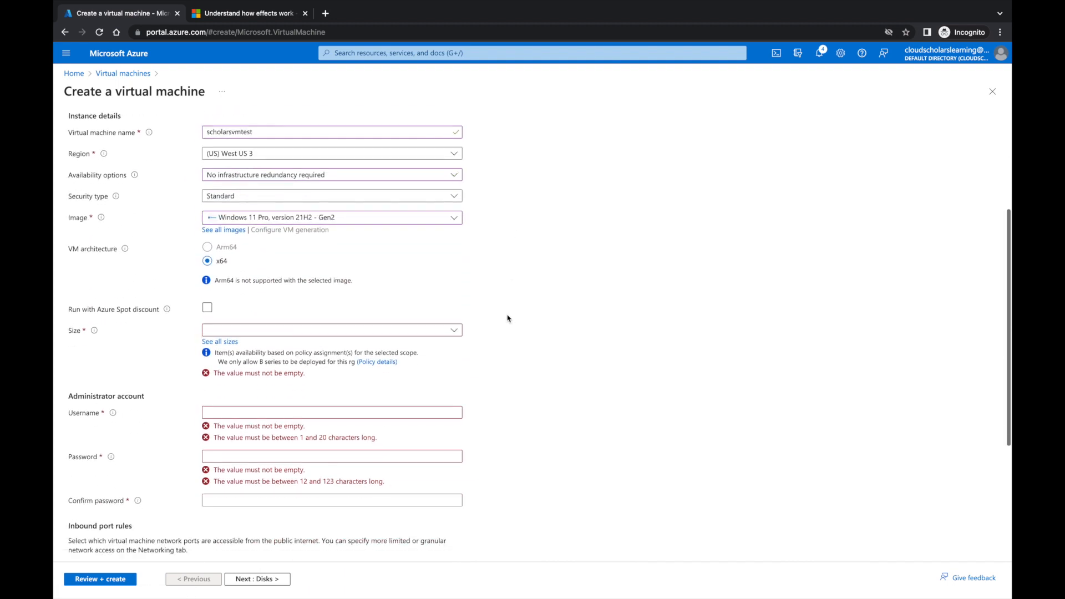
- Bring up the full list of VM sizes and examine the B-Series and Blocked by Policy groups
click(430, 331)
click(236, 450)
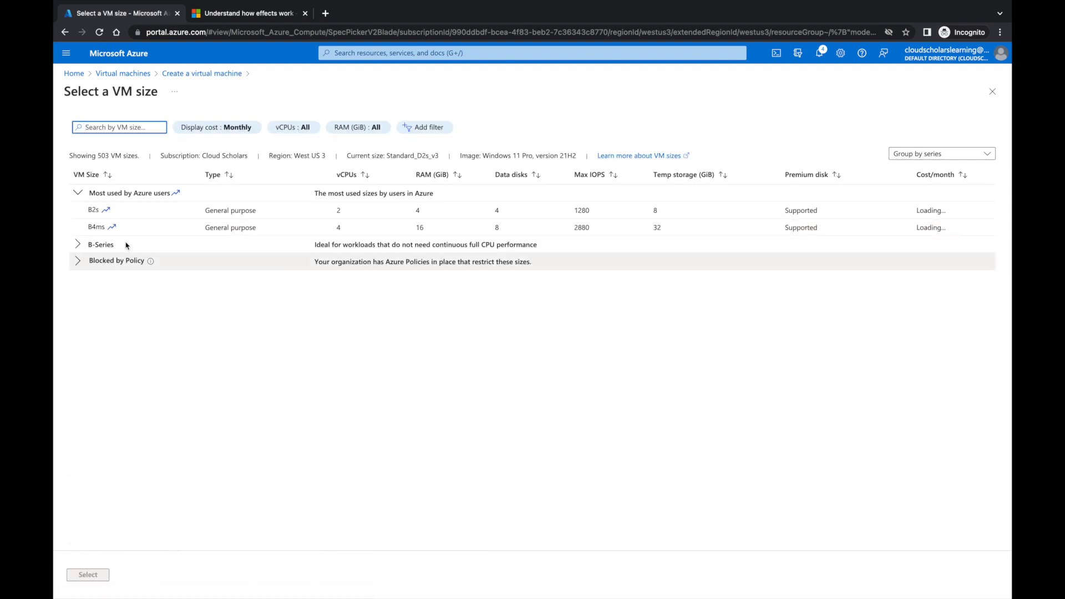
click(78, 251)
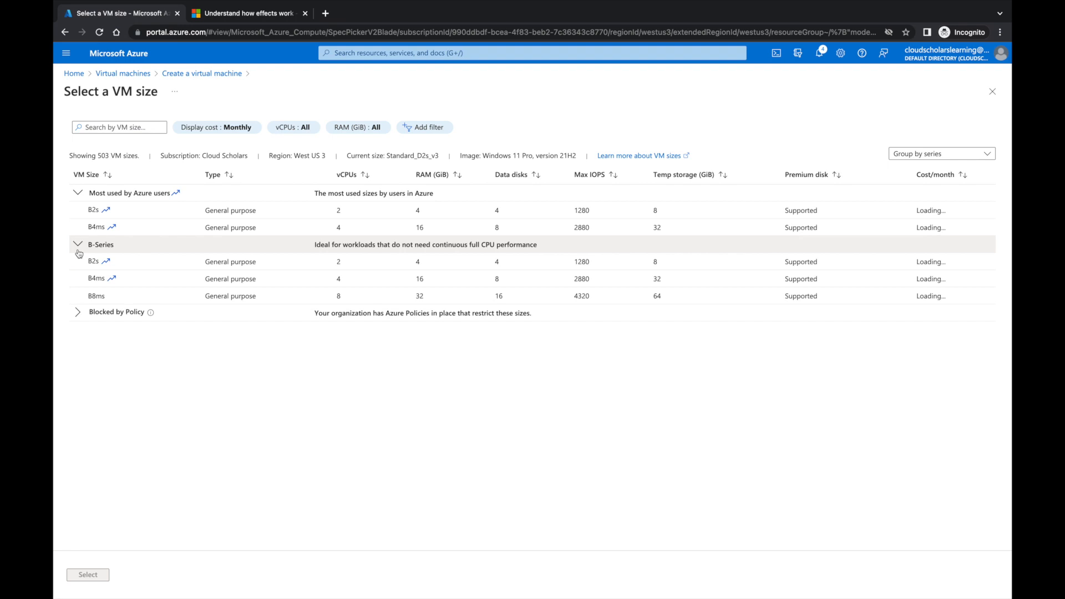
click(78, 315)
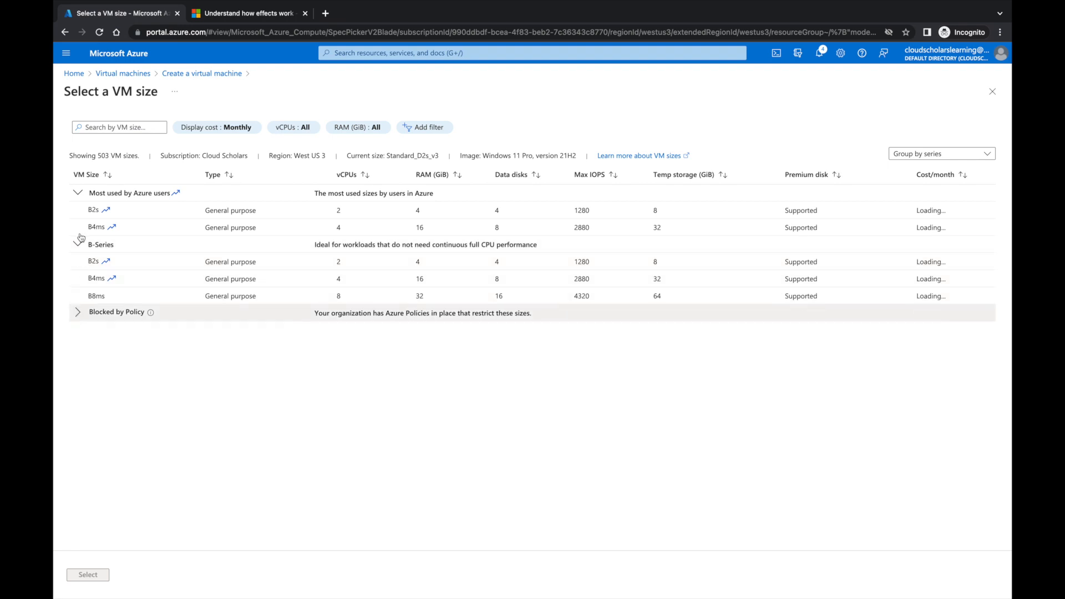
click(78, 244)
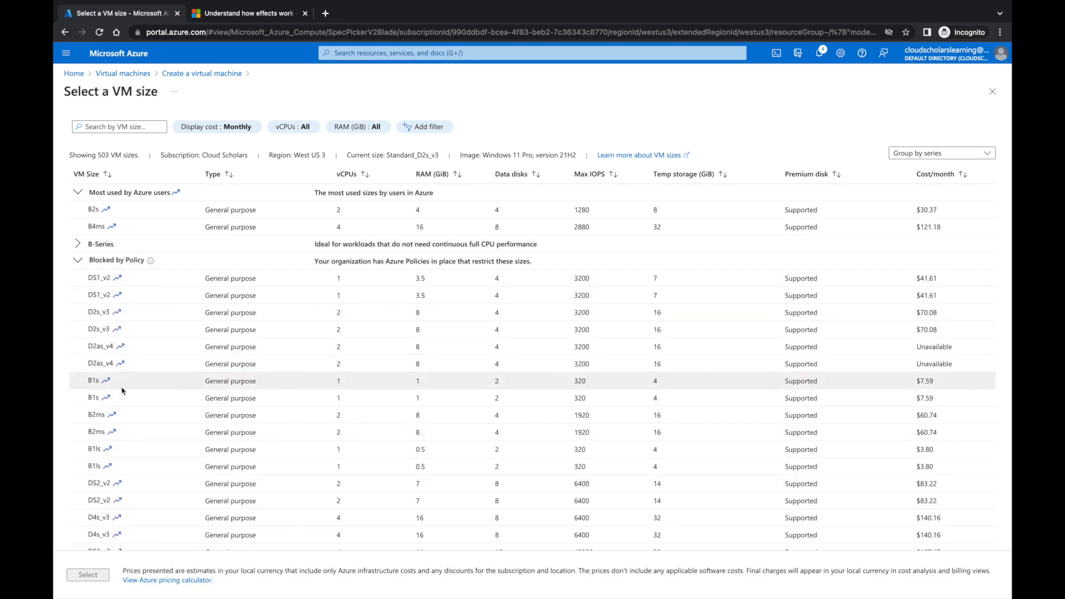
scroll(106, 385, down, 6)
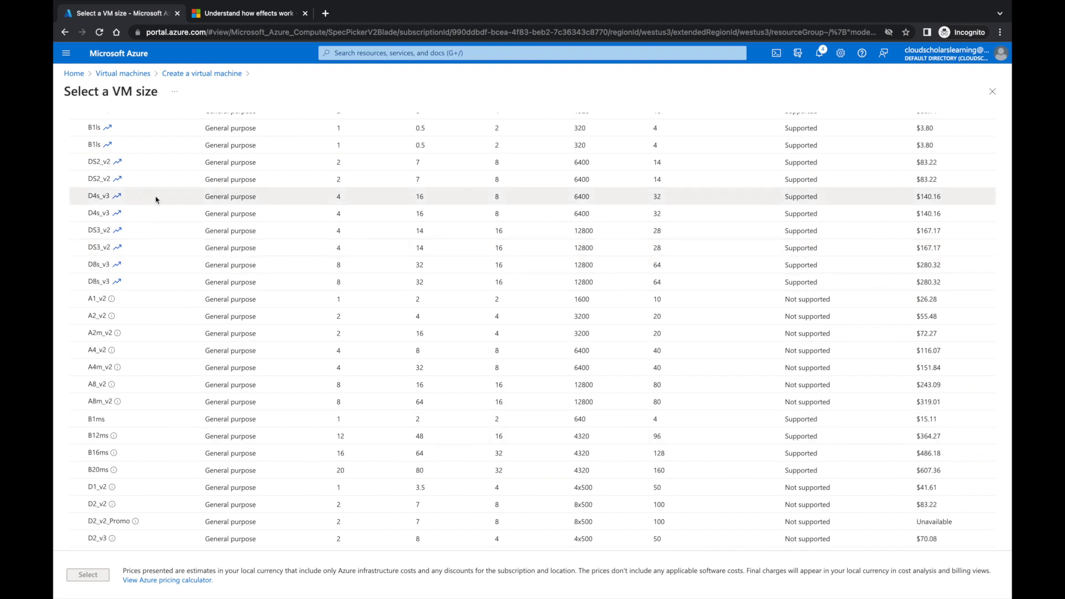
click(151, 237)
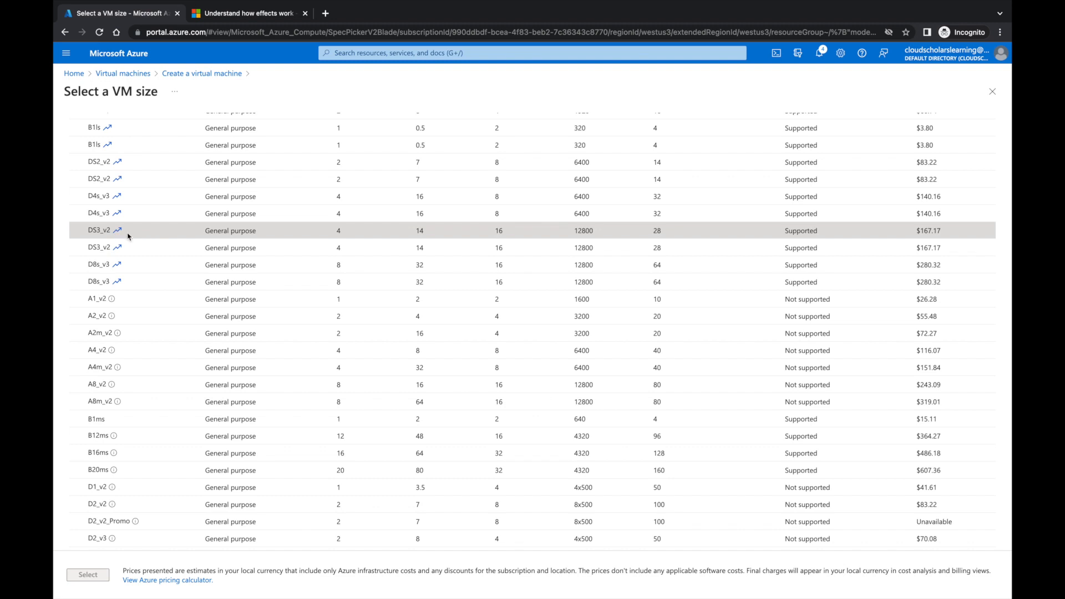
scroll(131, 236, up, 6)
scroll(130, 294, down, 3)
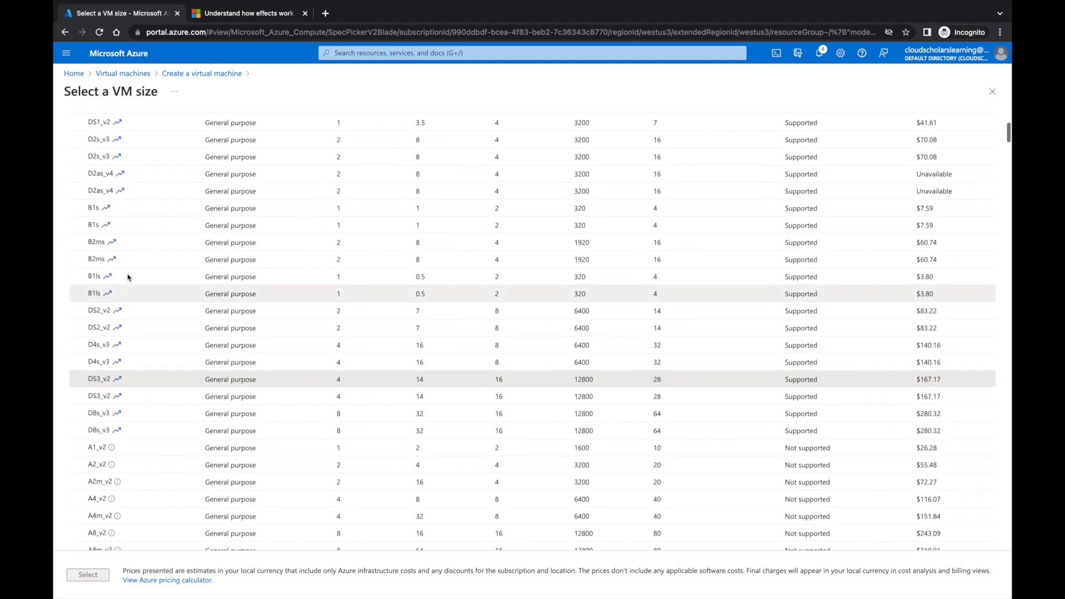
scroll(144, 333, down, 8)
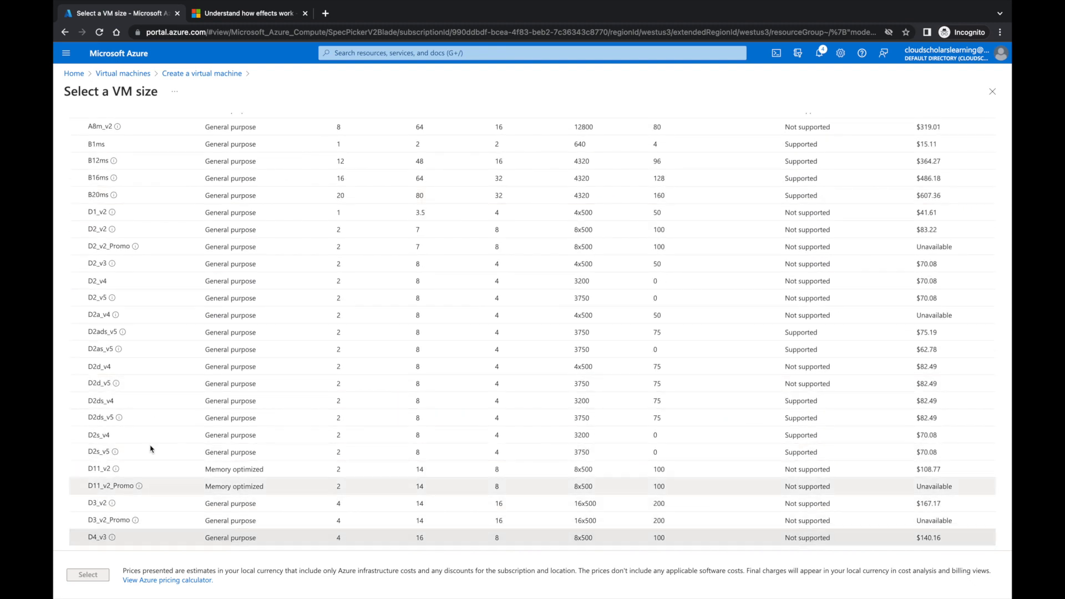
scroll(152, 447, up, 10)
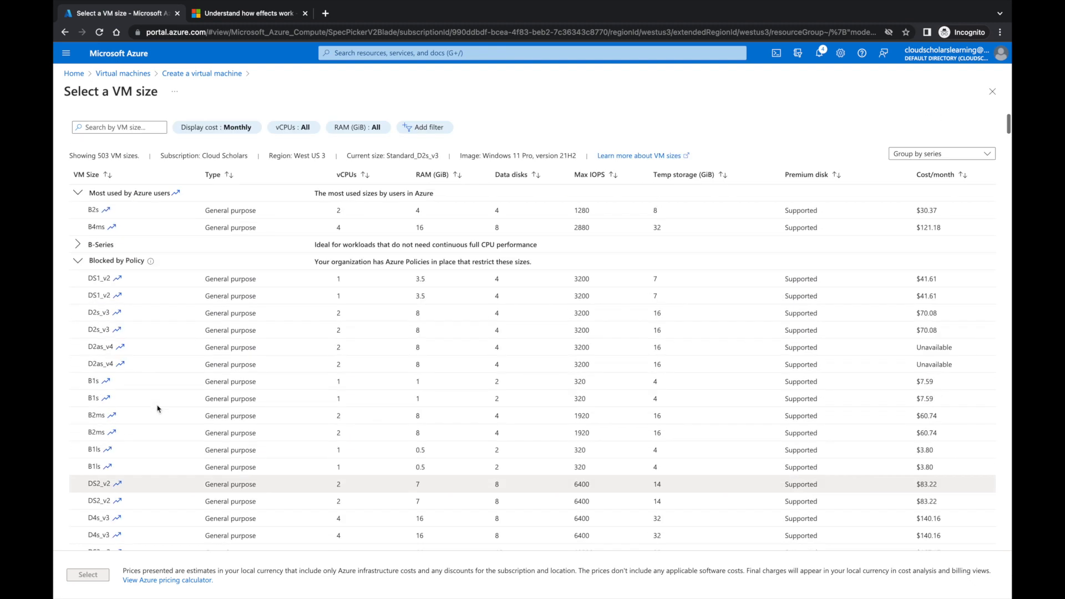
- Compare whether allowed and blocked sizes can be chosen by trying B2s from B-Series and D2s_v3 and B2ms from Blocked by Policy
click(95, 246)
click(147, 259)
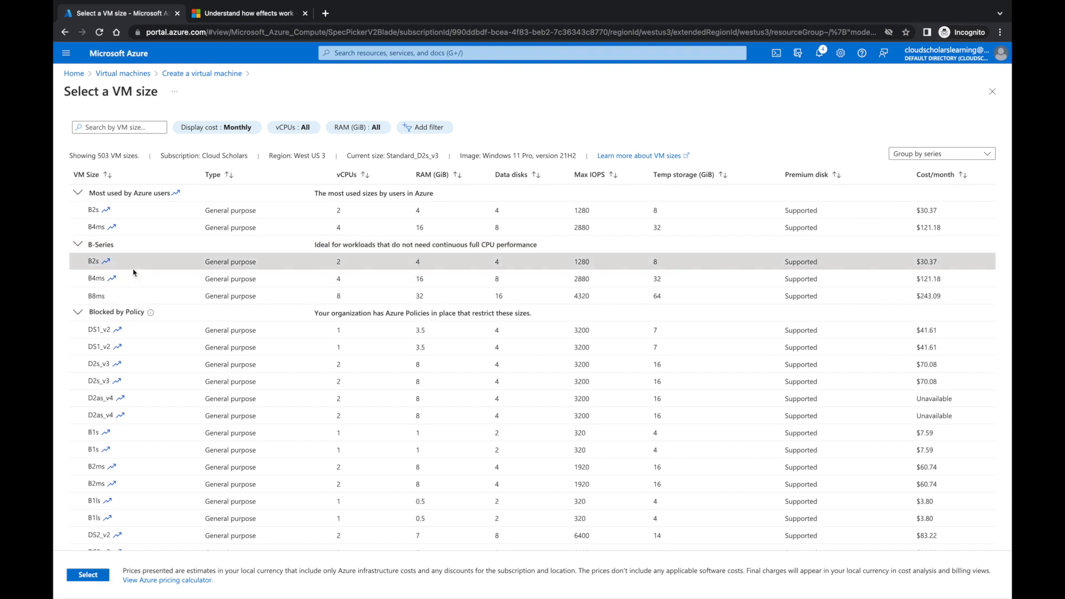
click(152, 370)
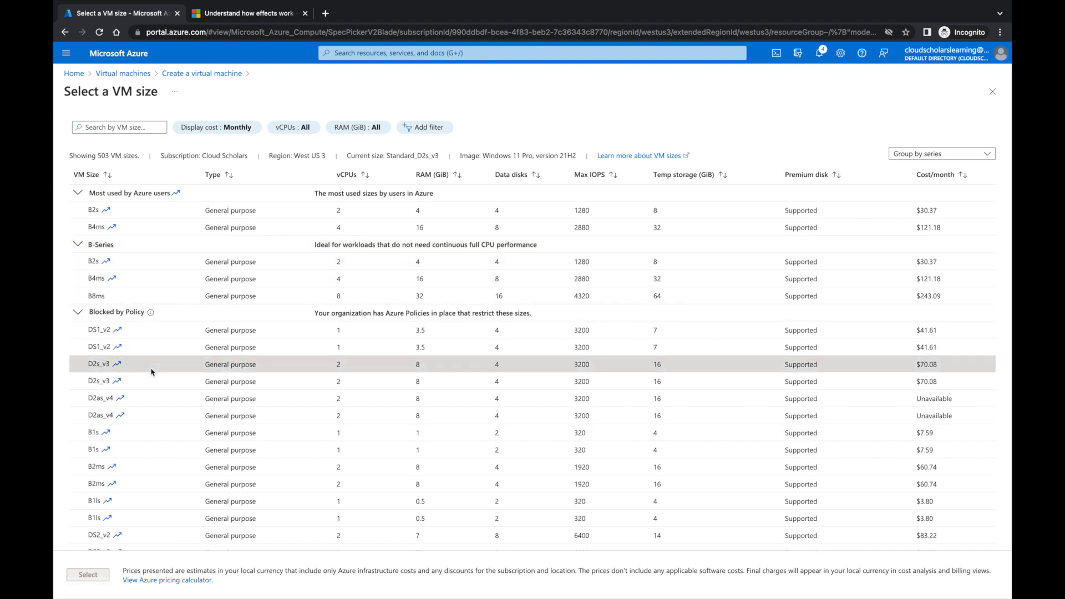
click(149, 469)
scroll(147, 496, down, 5)
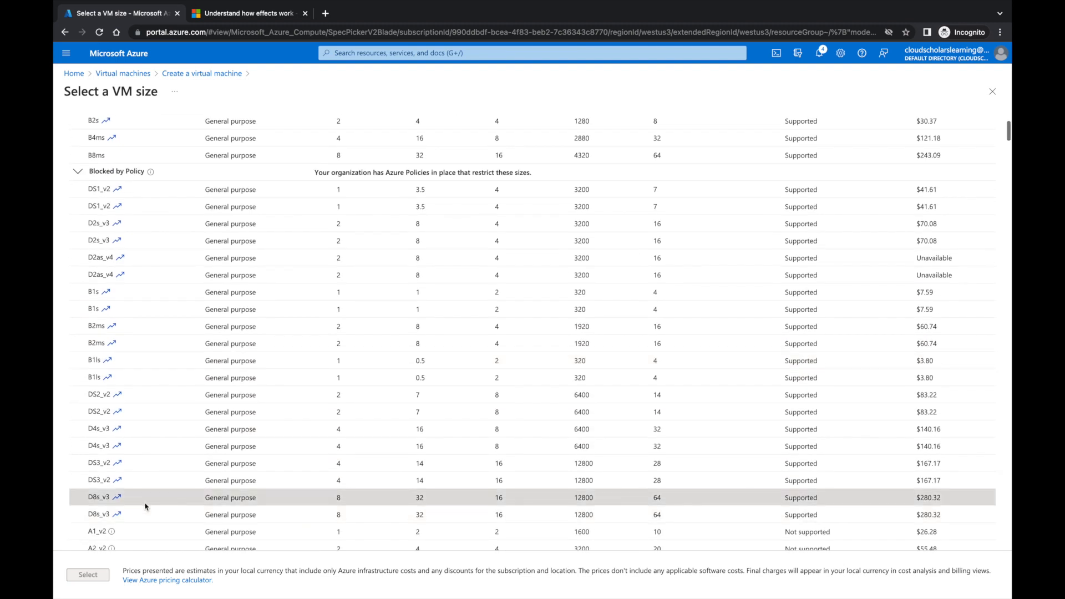
scroll(146, 488, up, 6)
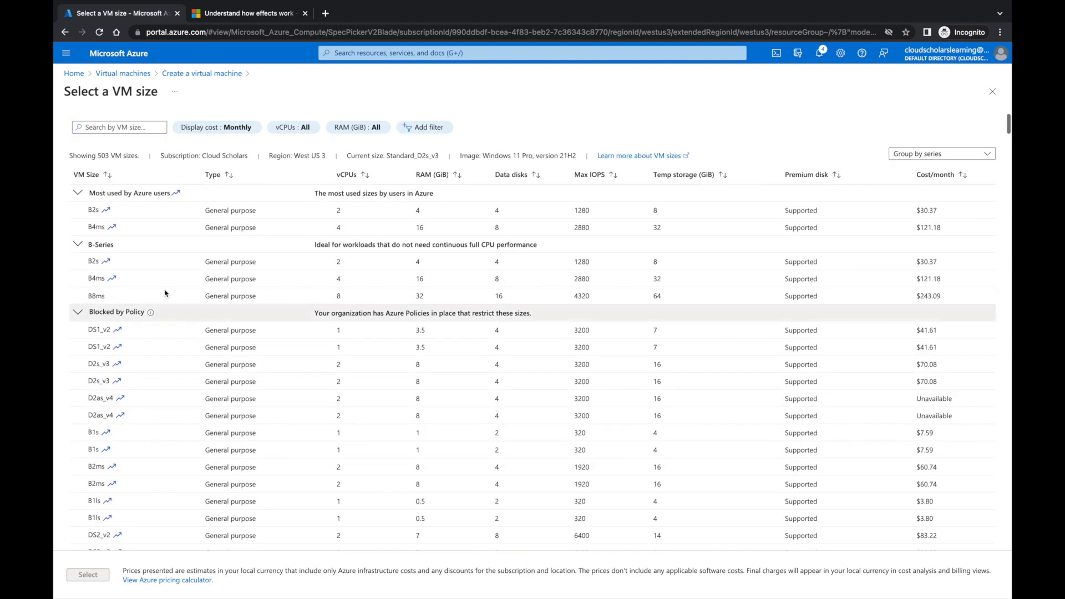
- Apply B4ms from the most used sizes as the virtual machine size
click(147, 227)
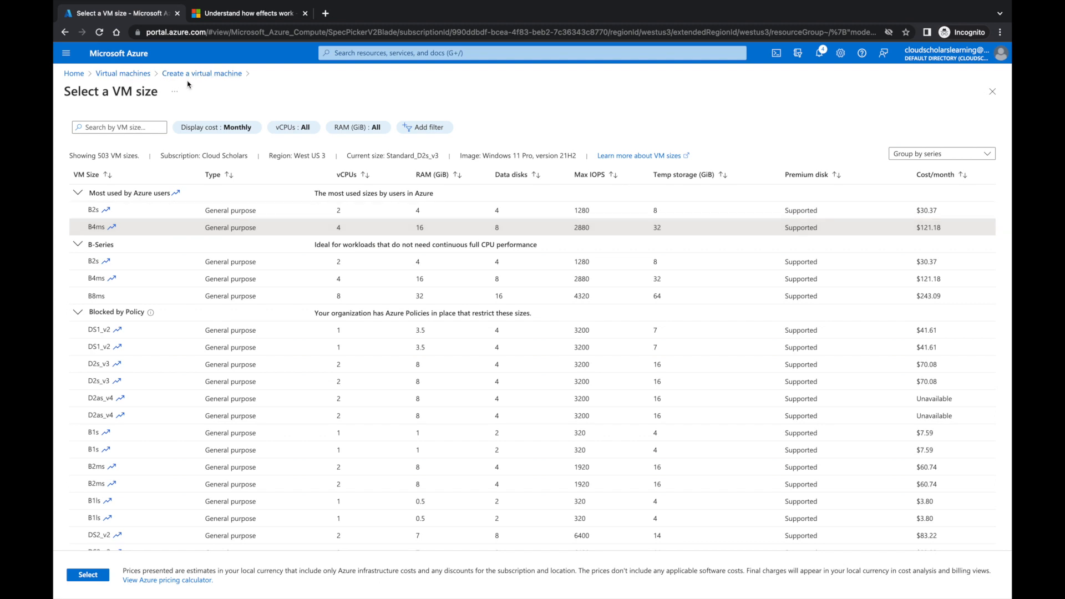
click(89, 576)
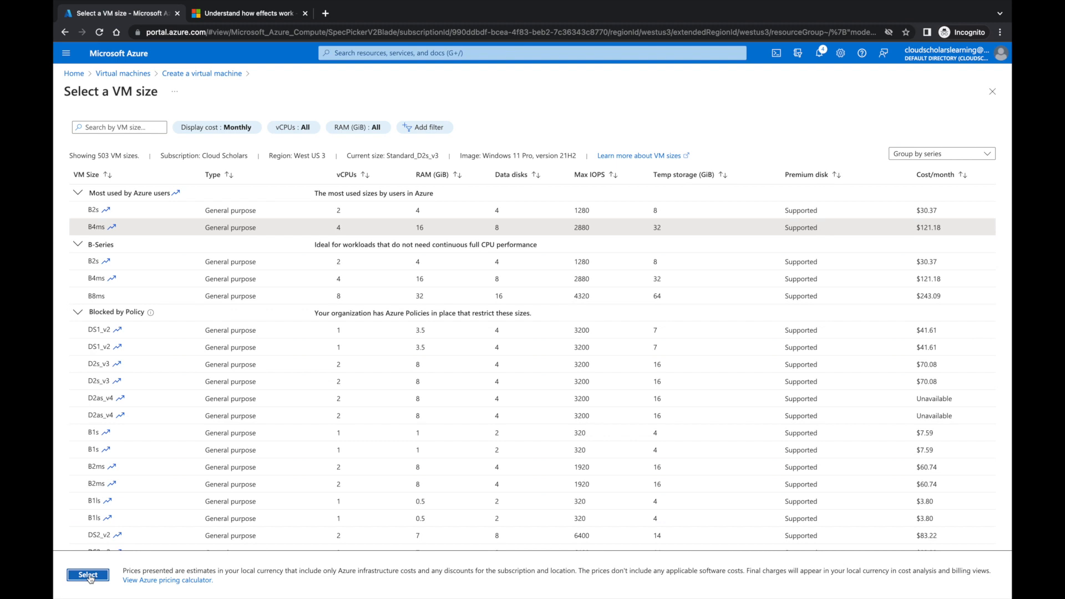
- Switch the virtual machine's resource group to RG-EastUS
scroll(402, 313, up, 2)
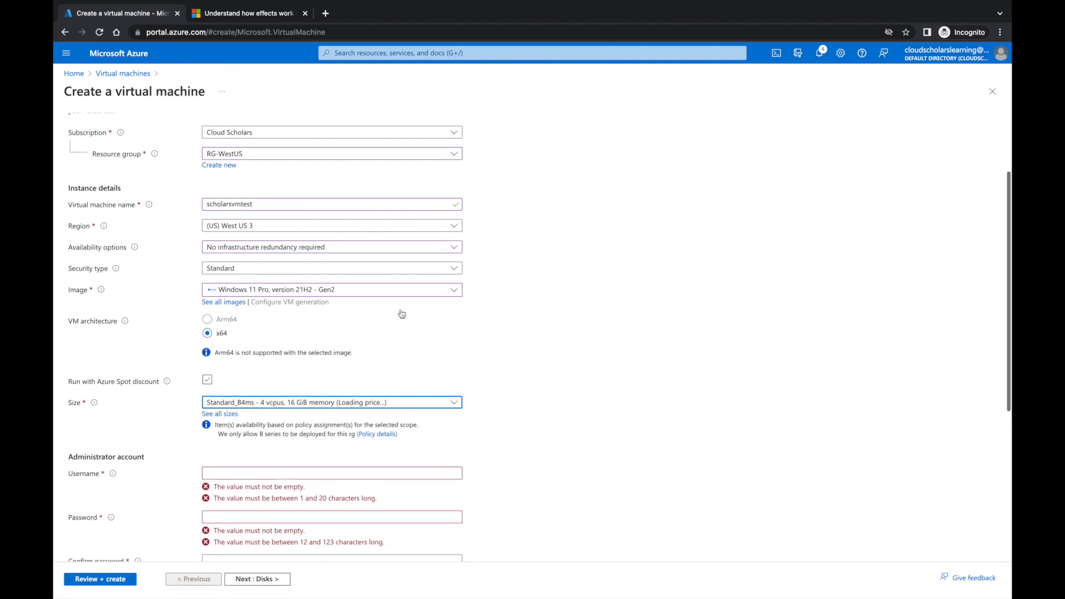
scroll(400, 311, up, 1)
click(363, 224)
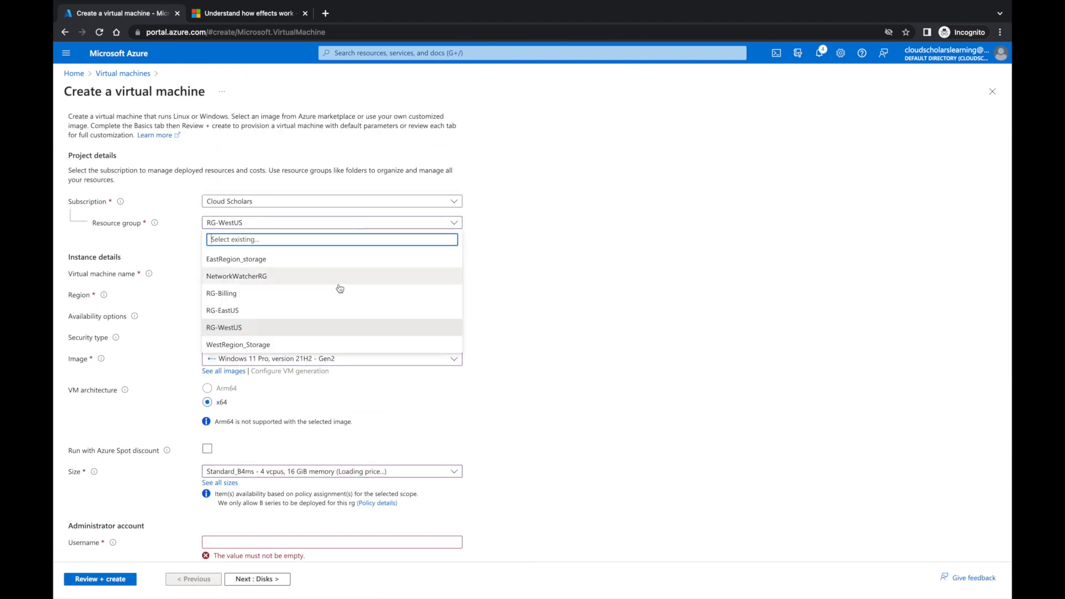
click(292, 311)
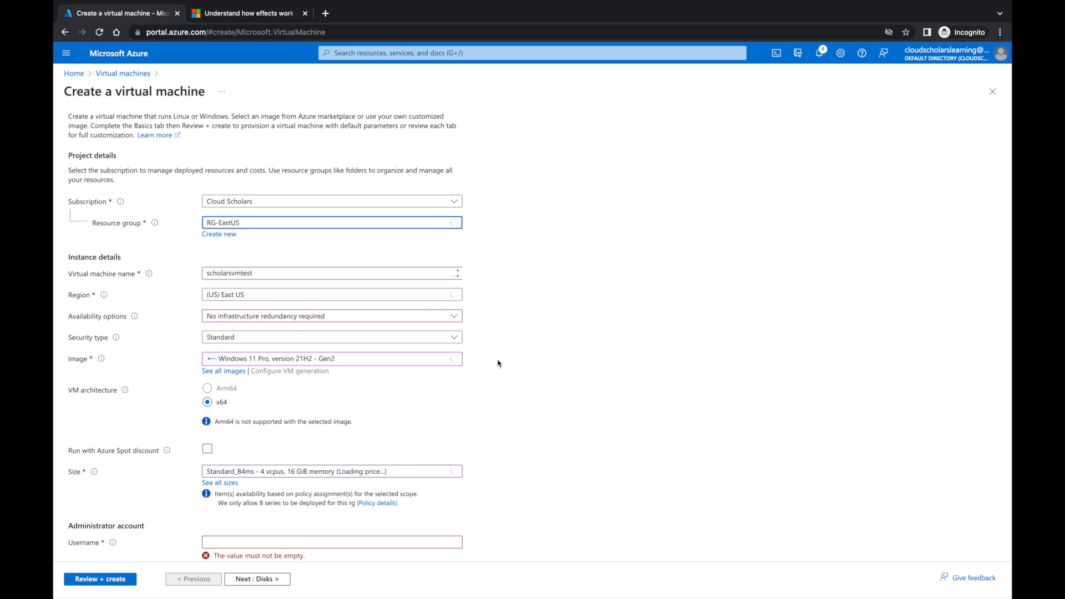
- From the full list of VM sizes, set the size to D4s_v3
scroll(498, 364, down, 2)
scroll(498, 363, up, 1)
scroll(498, 363, down, 2)
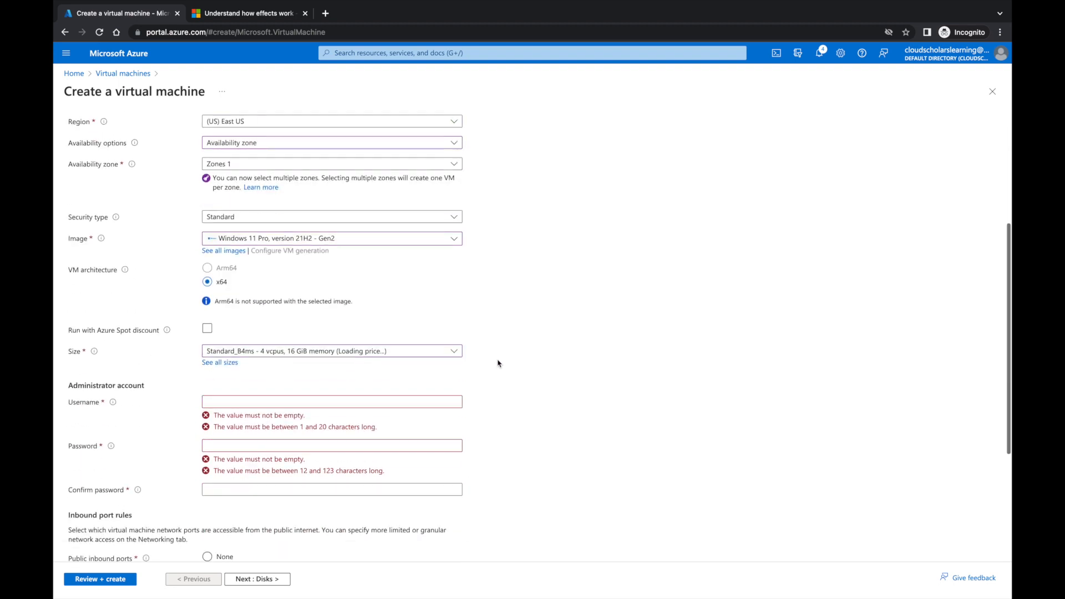
click(427, 352)
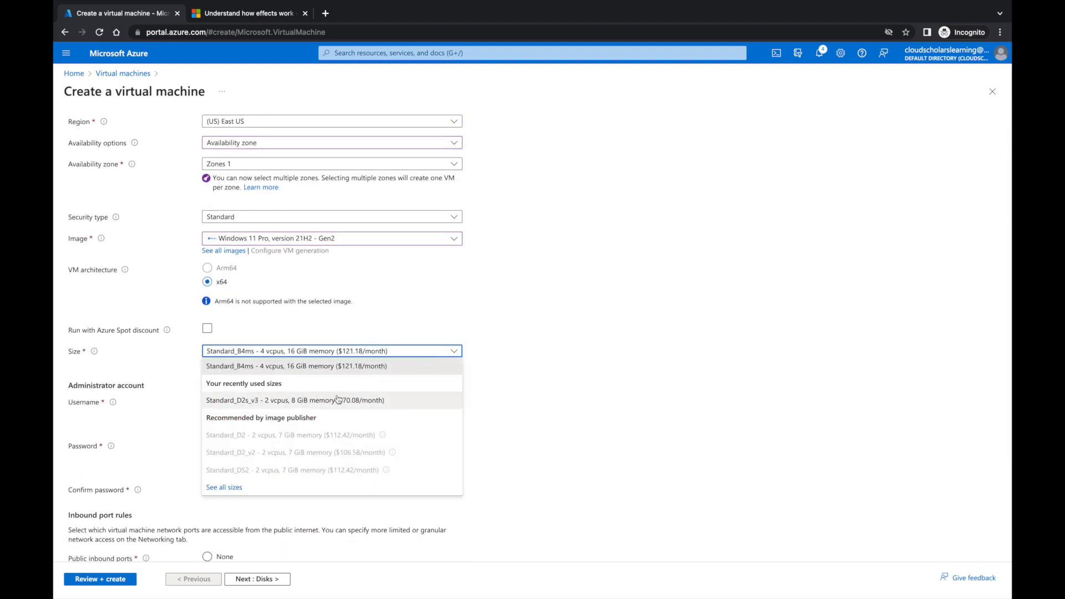
click(234, 487)
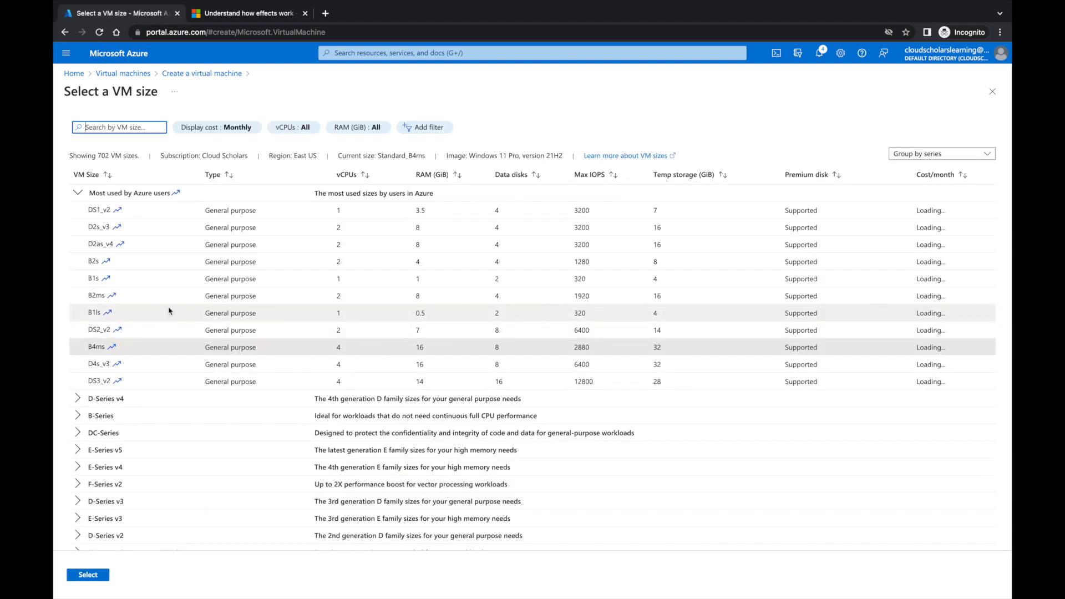
click(115, 369)
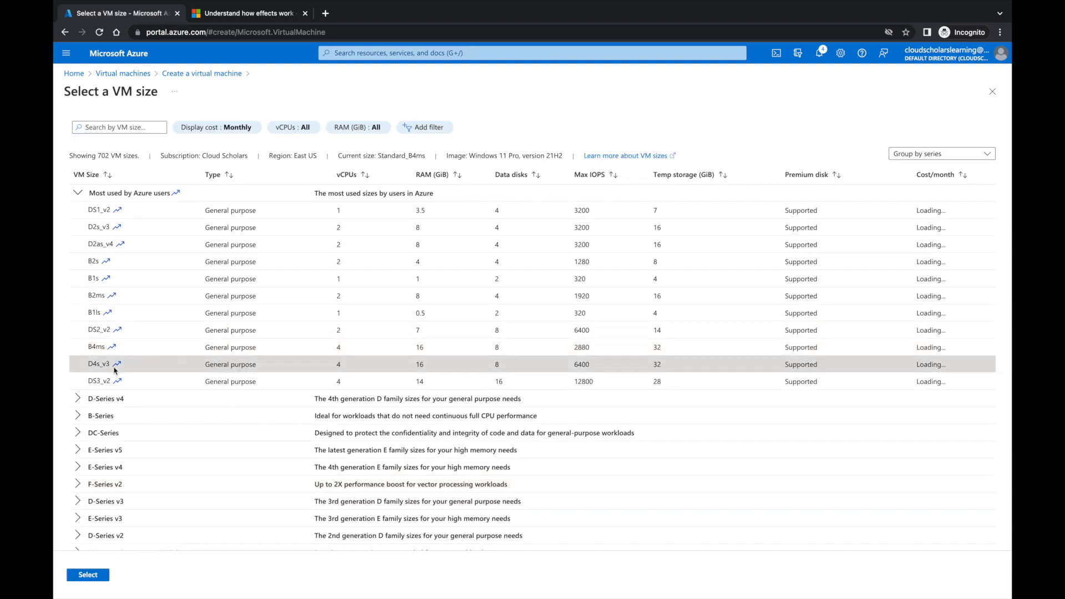
click(85, 576)
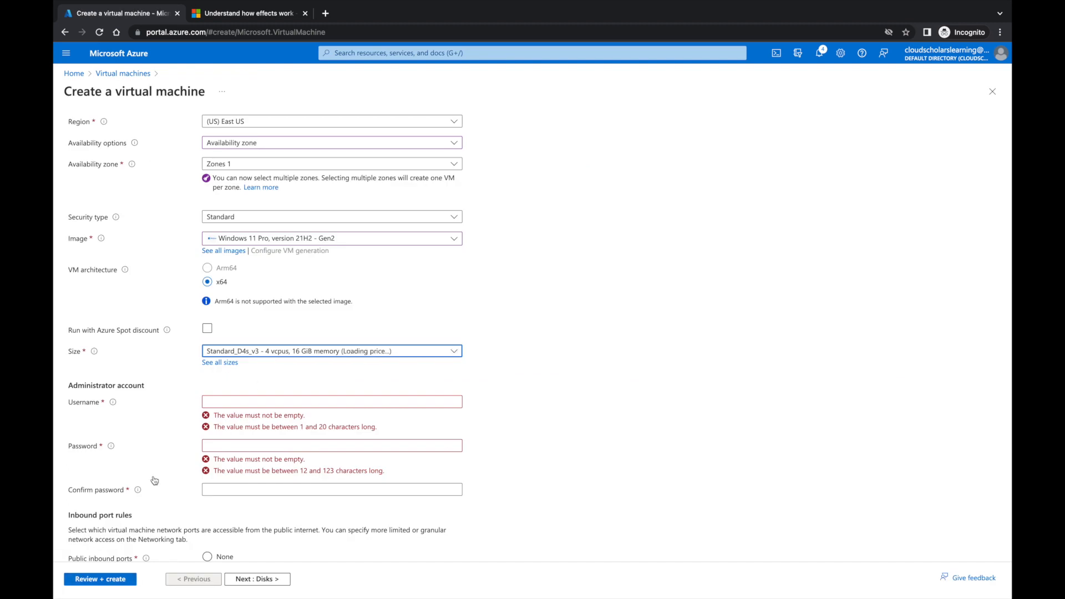
- Switch the virtual machine's resource group back to RG-WestUS
scroll(311, 354, up, 1)
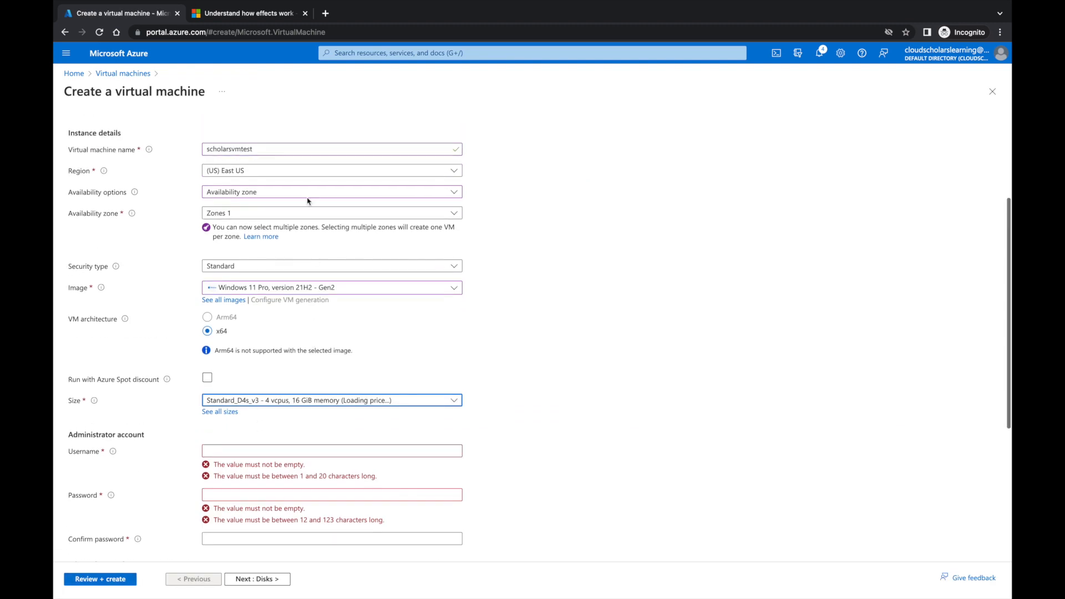
scroll(269, 169, up, 2)
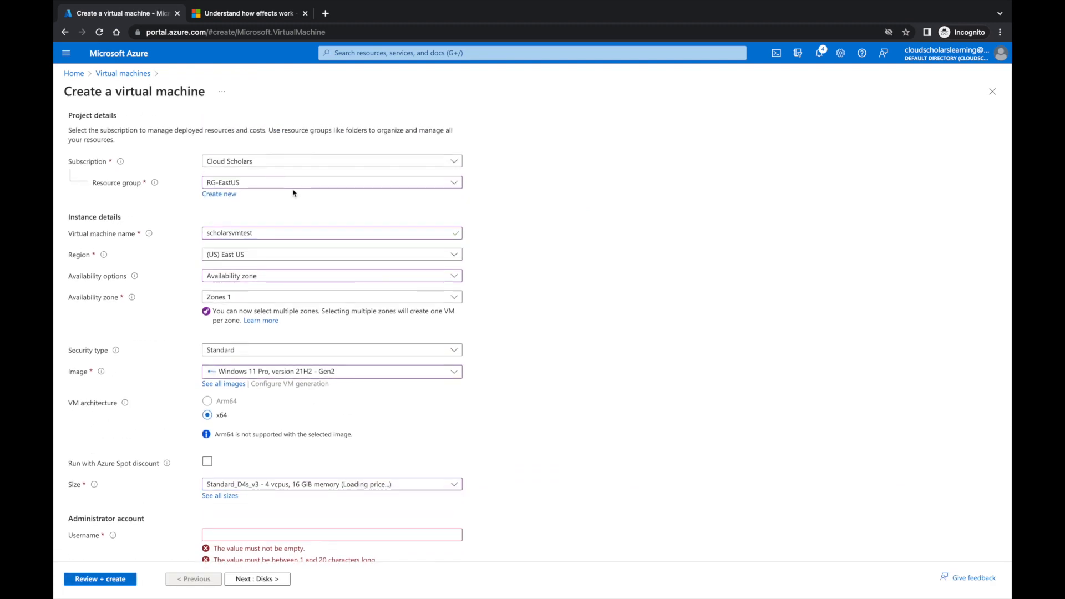
click(292, 183)
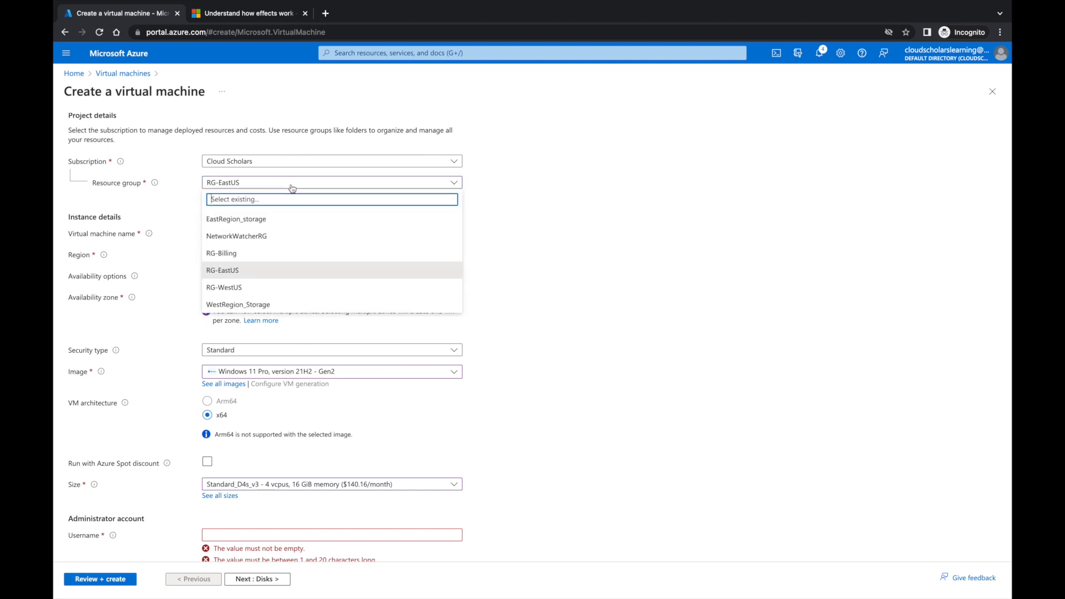
click(251, 289)
- Try Standard_D4s_v3 as the virtual machine size under RG-WestUS and review the details of the policy restricting it
scroll(533, 281, down, 2)
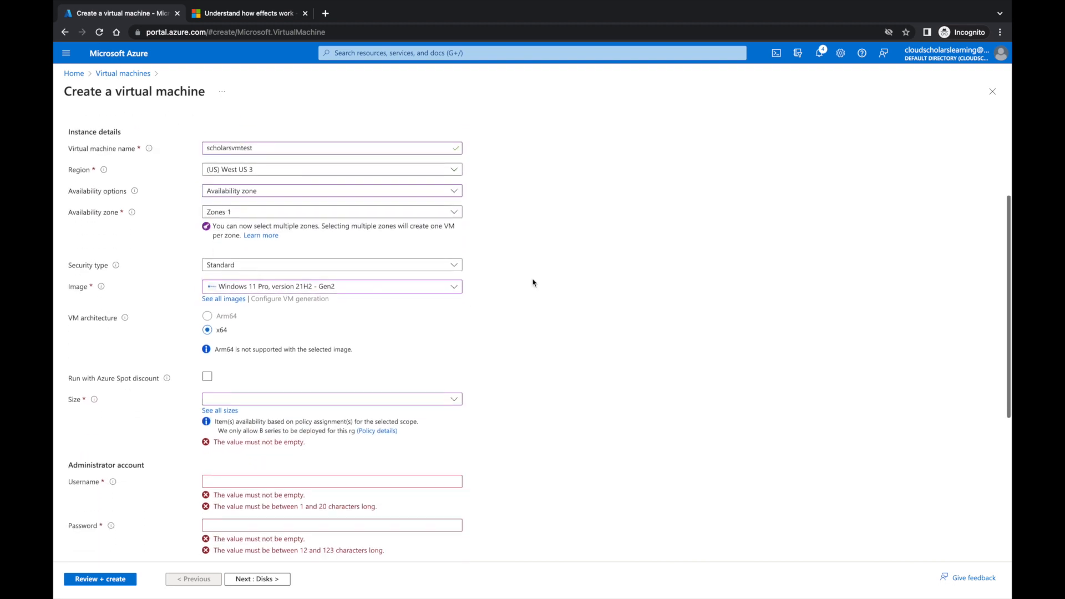
click(389, 402)
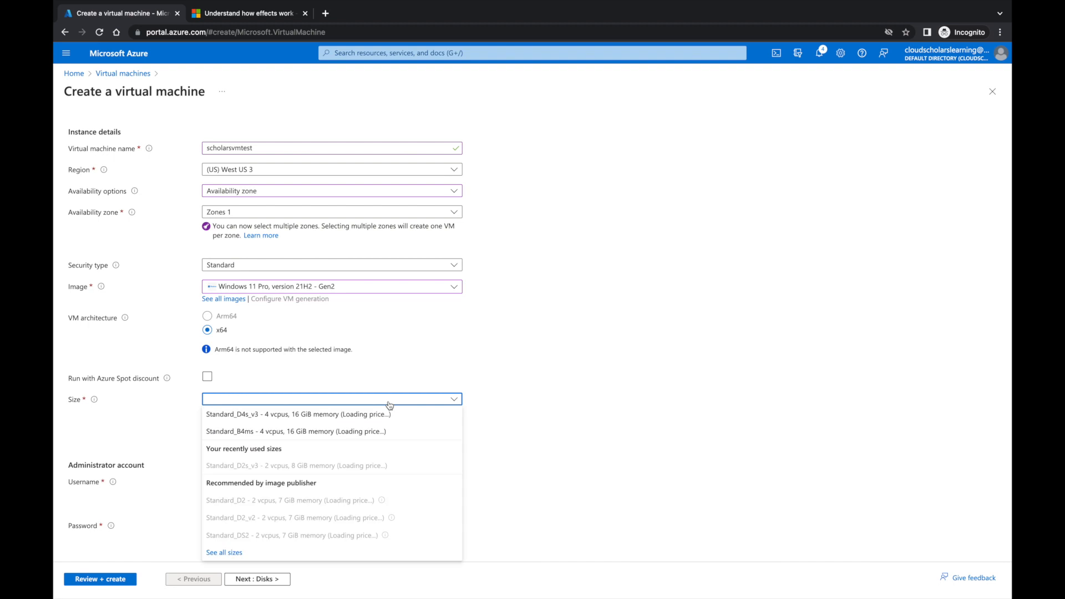
click(286, 421)
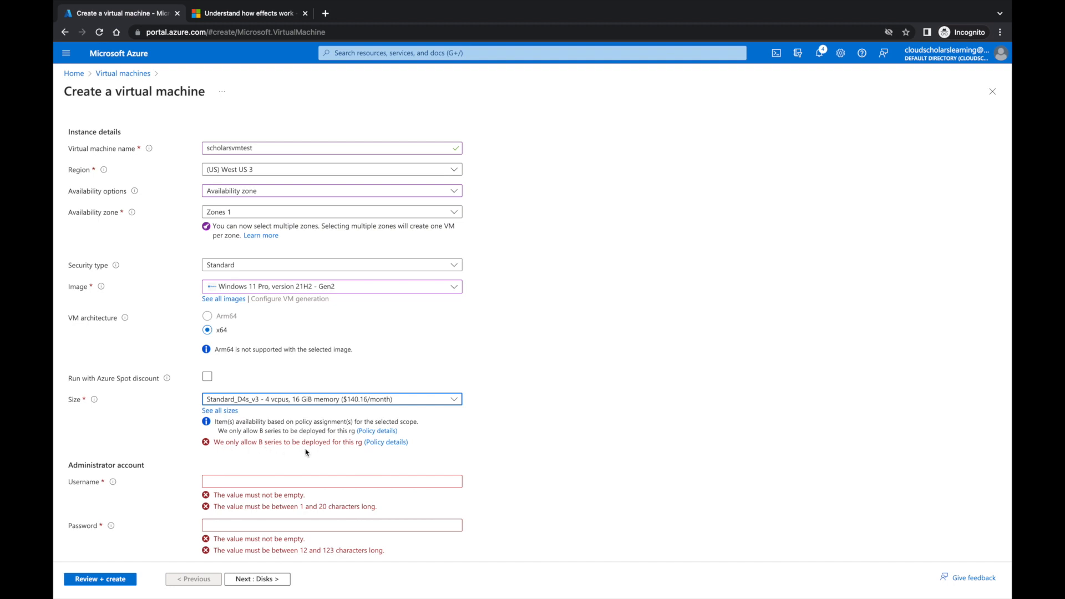
click(391, 444)
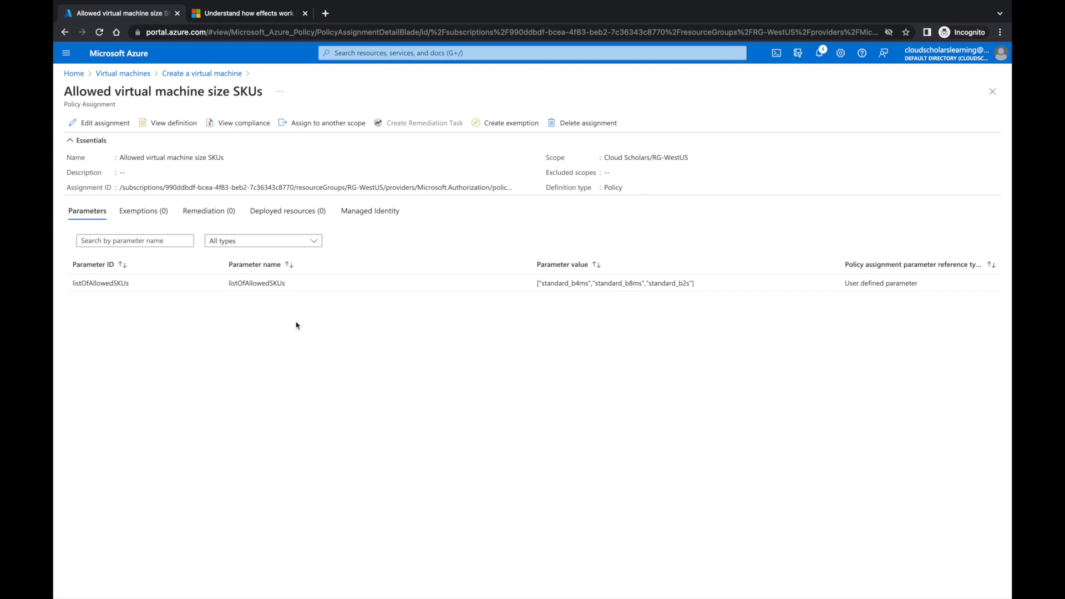
click(187, 77)
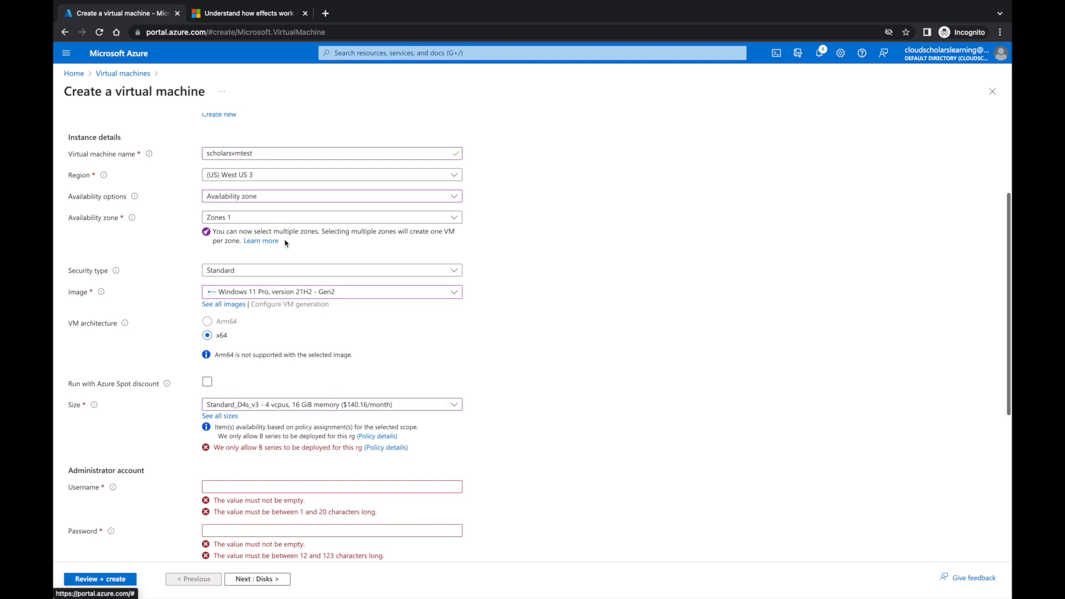
- Set the virtual machine size to Standard_B4ms
scroll(285, 244, up, 1)
scroll(285, 244, down, 1)
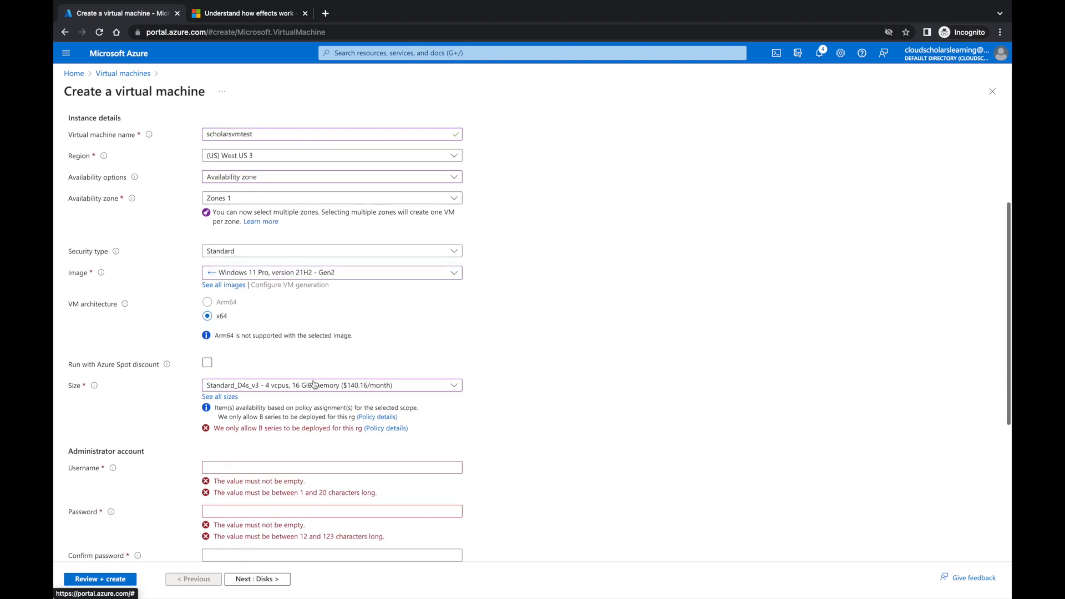
click(299, 390)
click(275, 420)
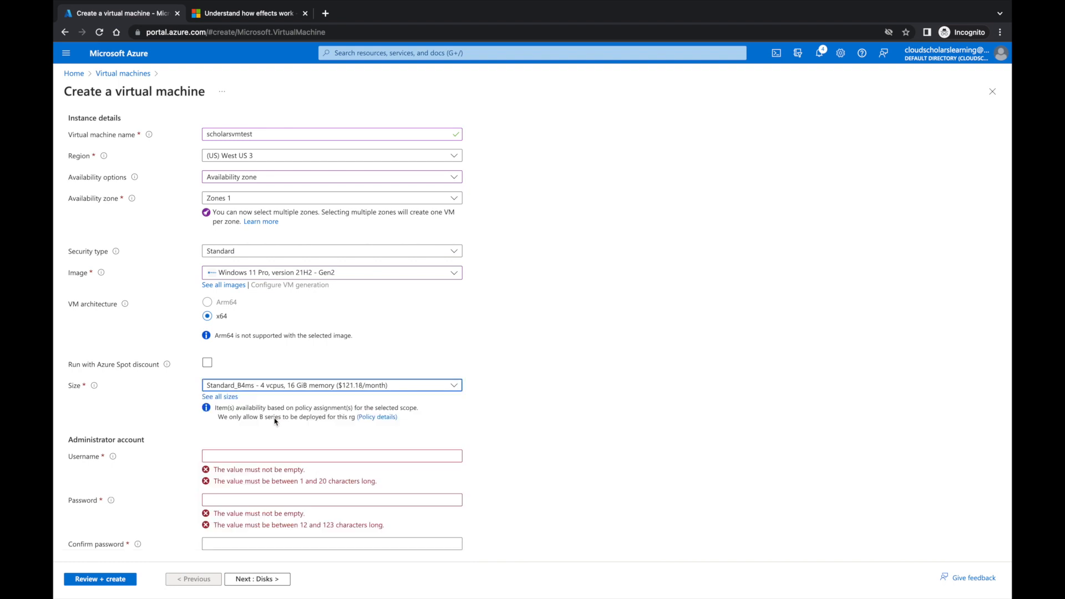
scroll(335, 419, up, 3)
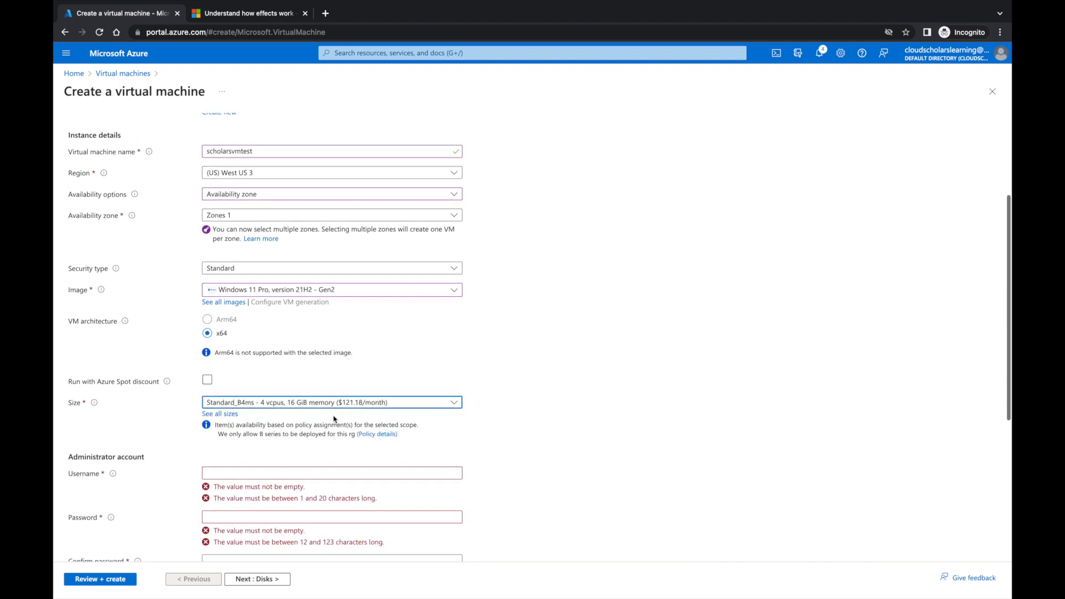
- Delete the "Allowed virtual machine size SKUs" assignment scoped to RG-WestUS from the Azure Policy assignments
click(372, 52)
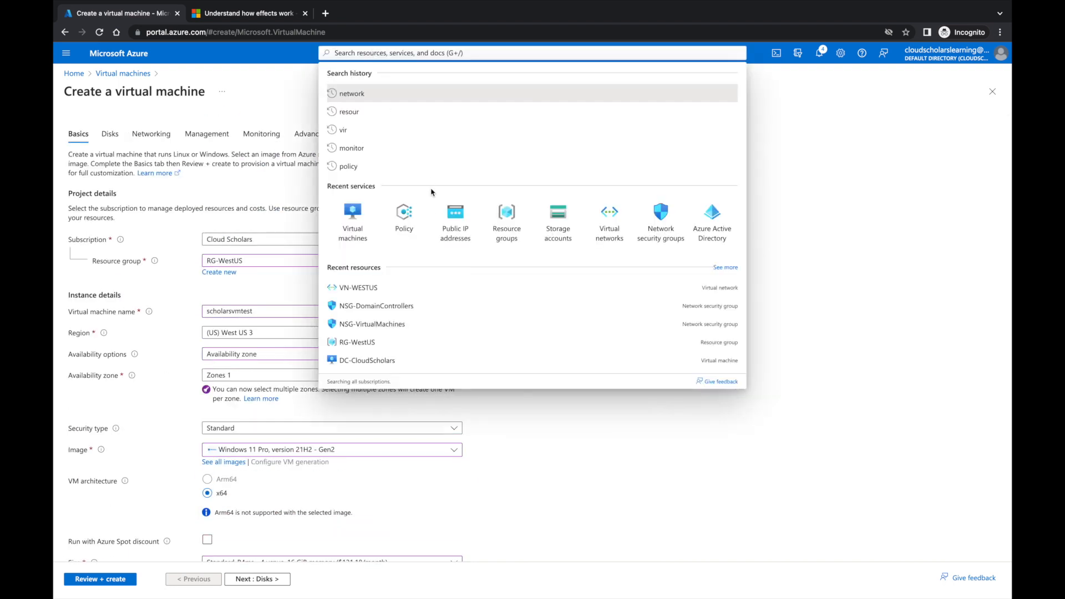
click(400, 211)
click(617, 98)
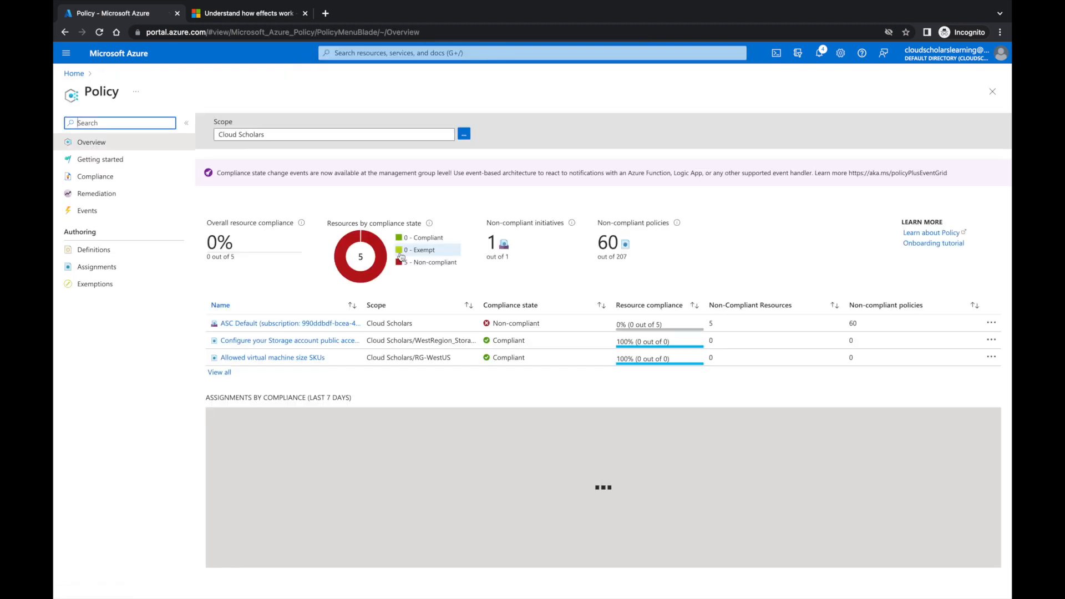
click(108, 267)
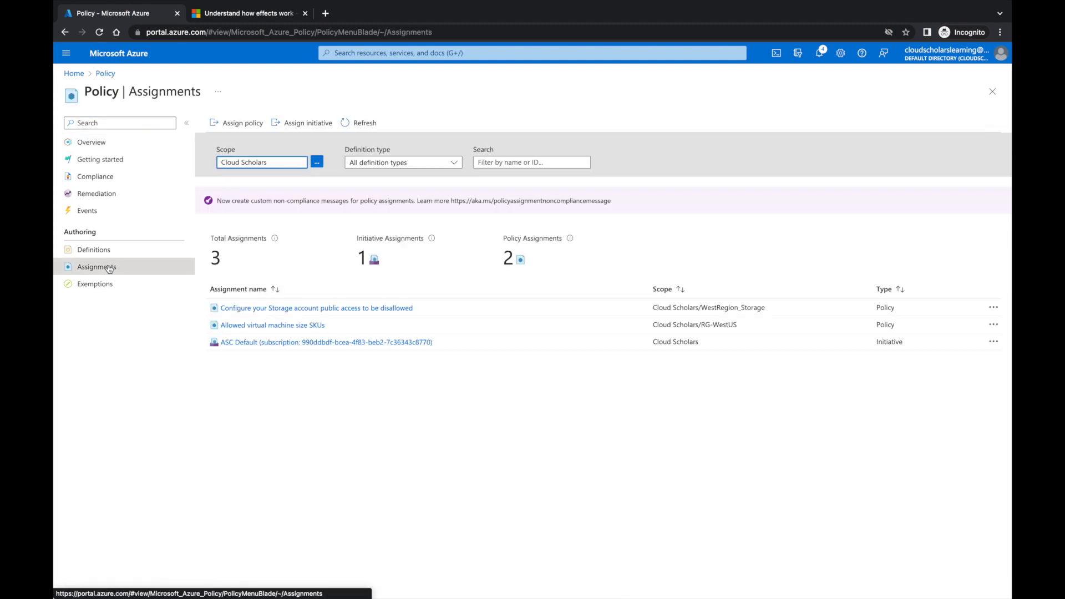
click(271, 328)
click(588, 122)
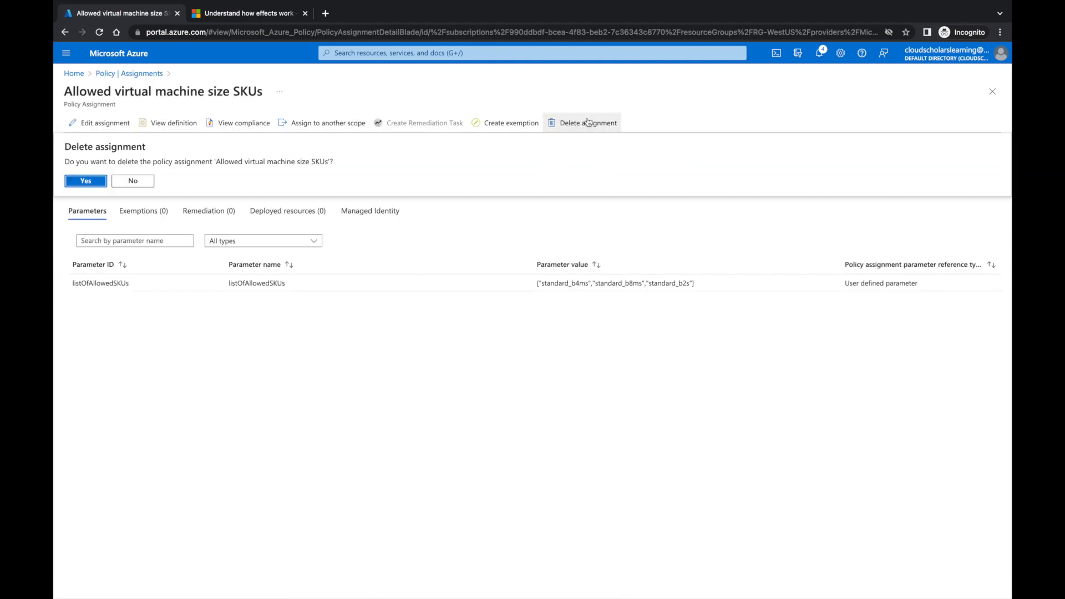
click(88, 178)
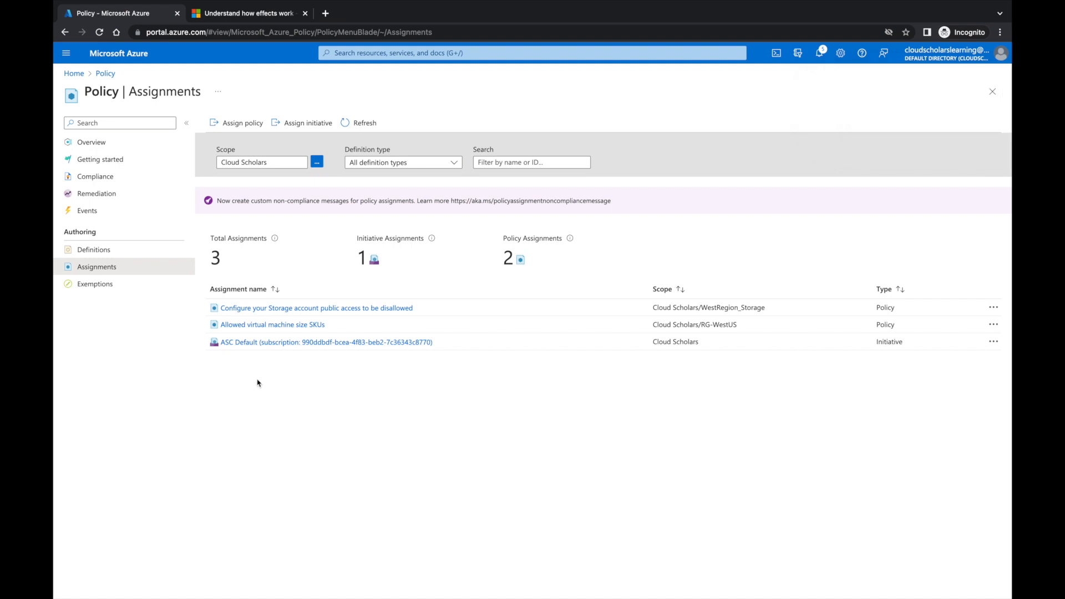
- From the policy overview, check the compliance of "Configure your Storage account public access to be disallowed" and open its definition
click(107, 146)
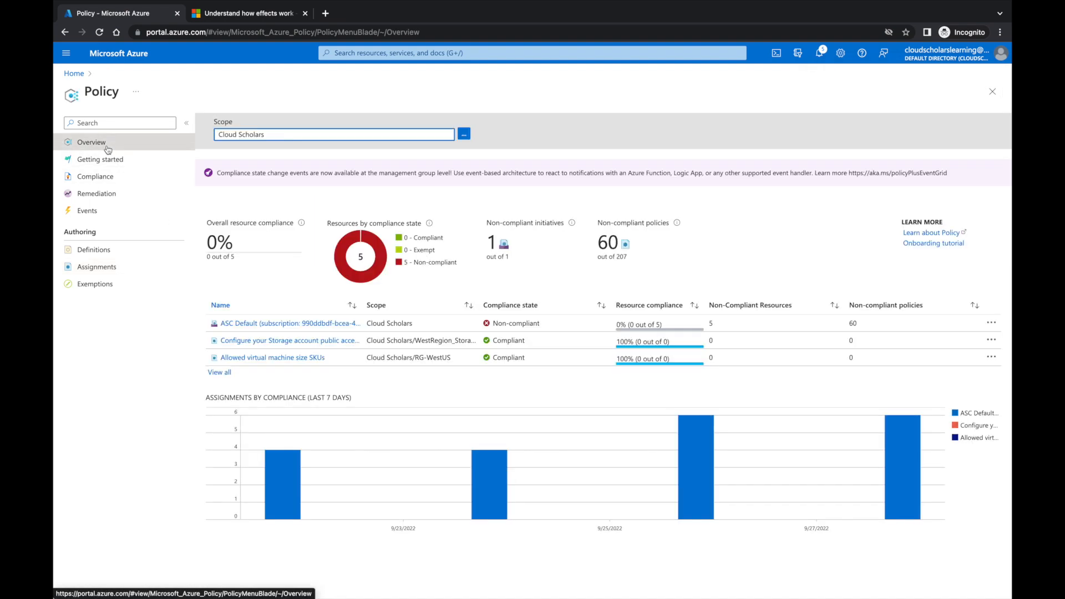
click(249, 345)
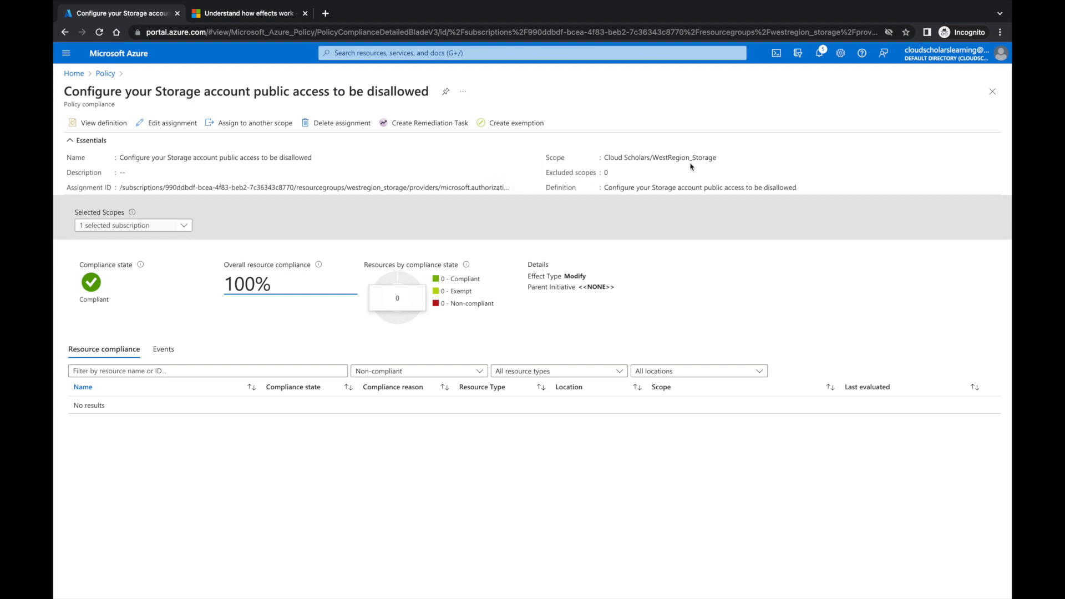
click(109, 124)
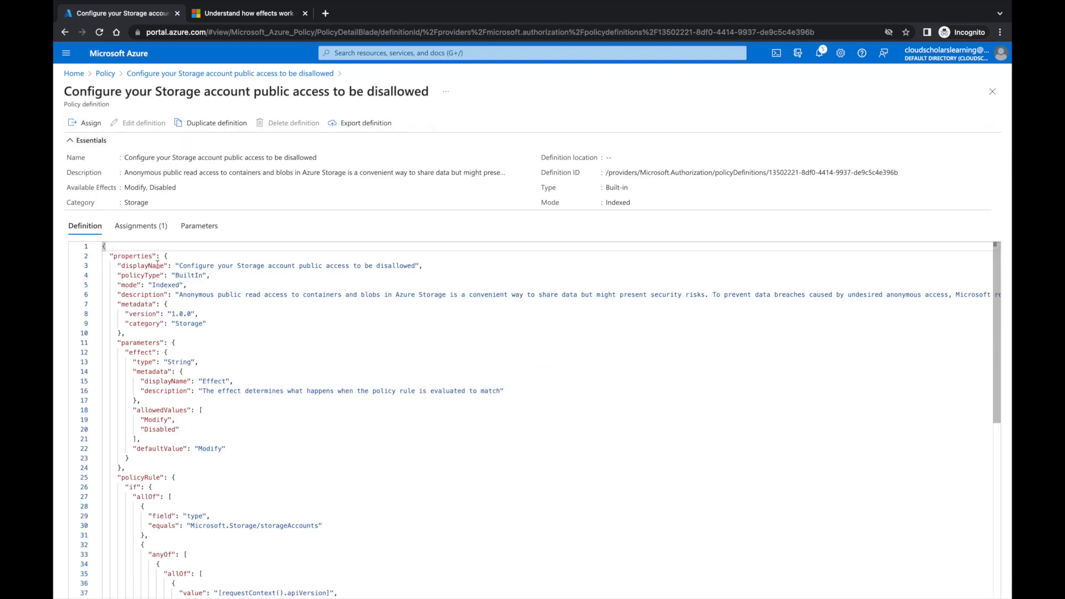
- Read the storage policy definition's display name and its full description line
double_click(258, 266)
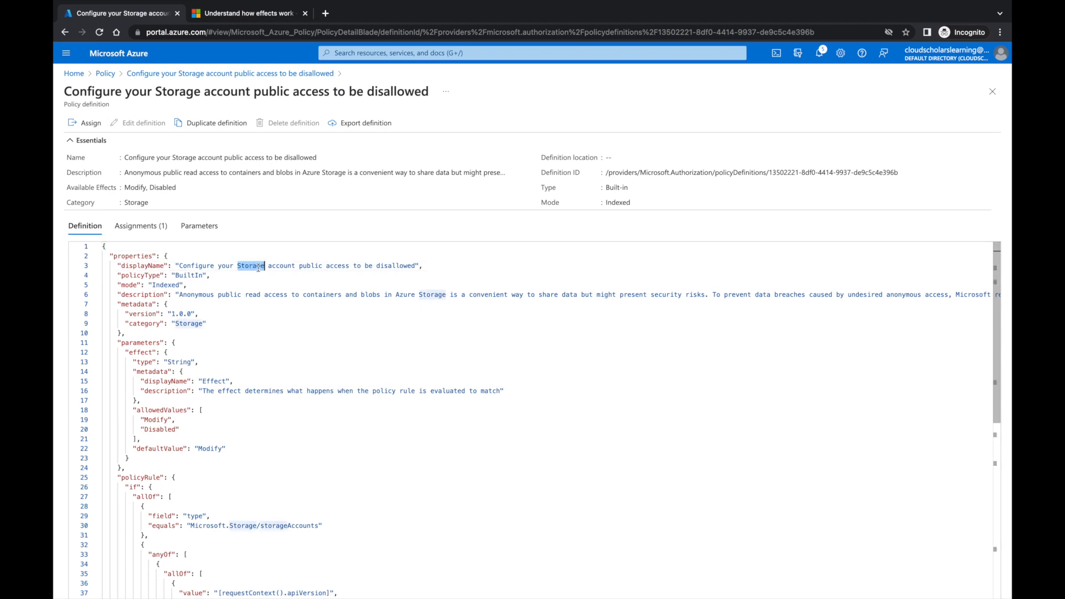
scroll(261, 302, down, 2)
right_click(261, 304)
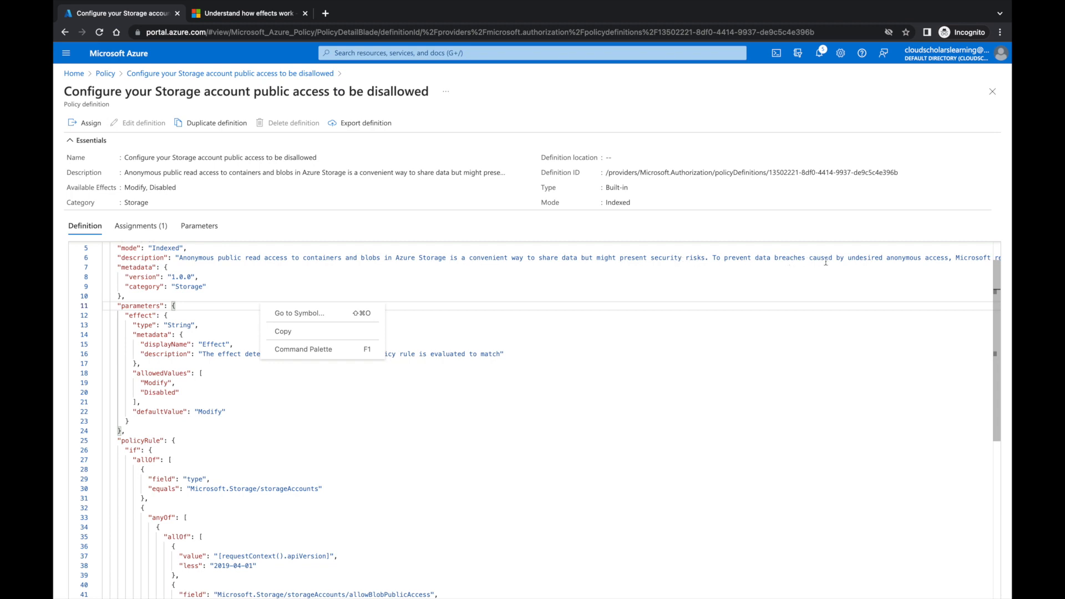
scroll(833, 260, right, 5)
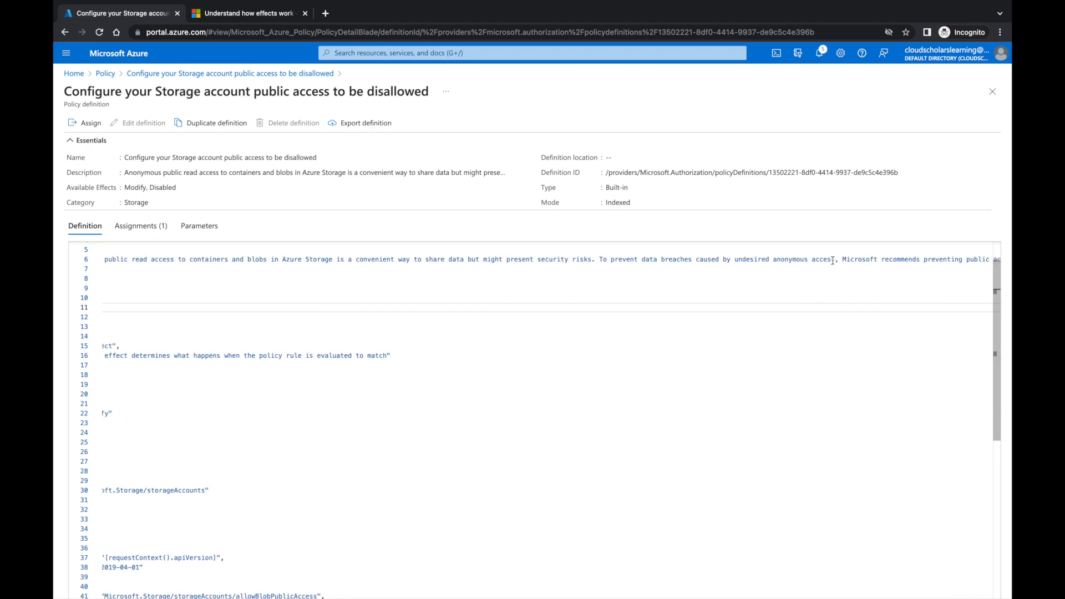
scroll(832, 261, right, 5)
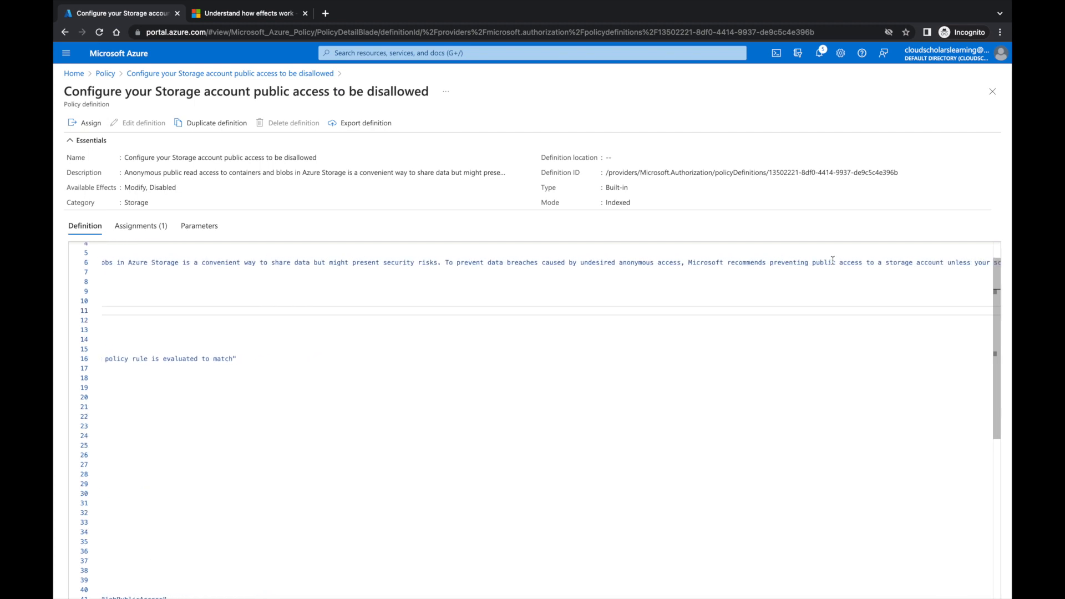
scroll(833, 261, right, 2)
scroll(833, 261, right, 1)
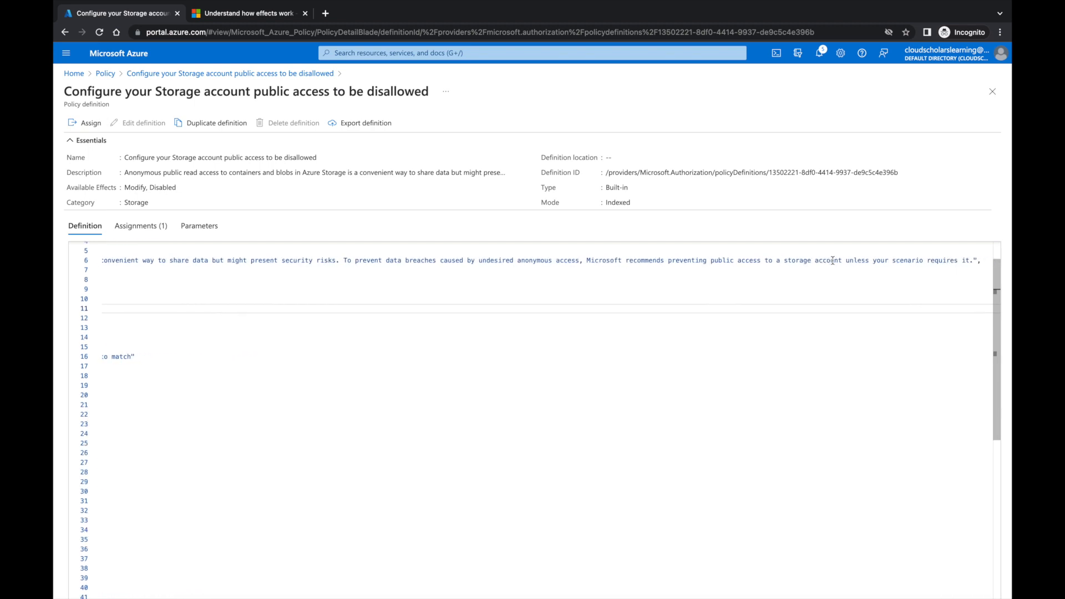
scroll(832, 261, left, 10)
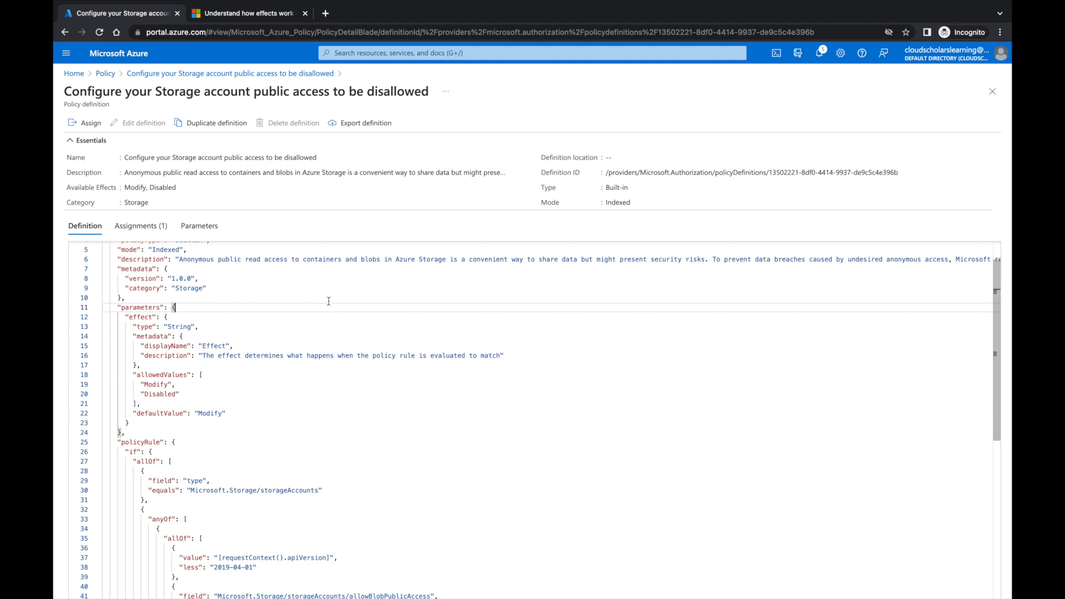
- Examine the definition's effect parameter, the if conditions of its policy rule, and the then block with its operations
scroll(329, 302, down, 2)
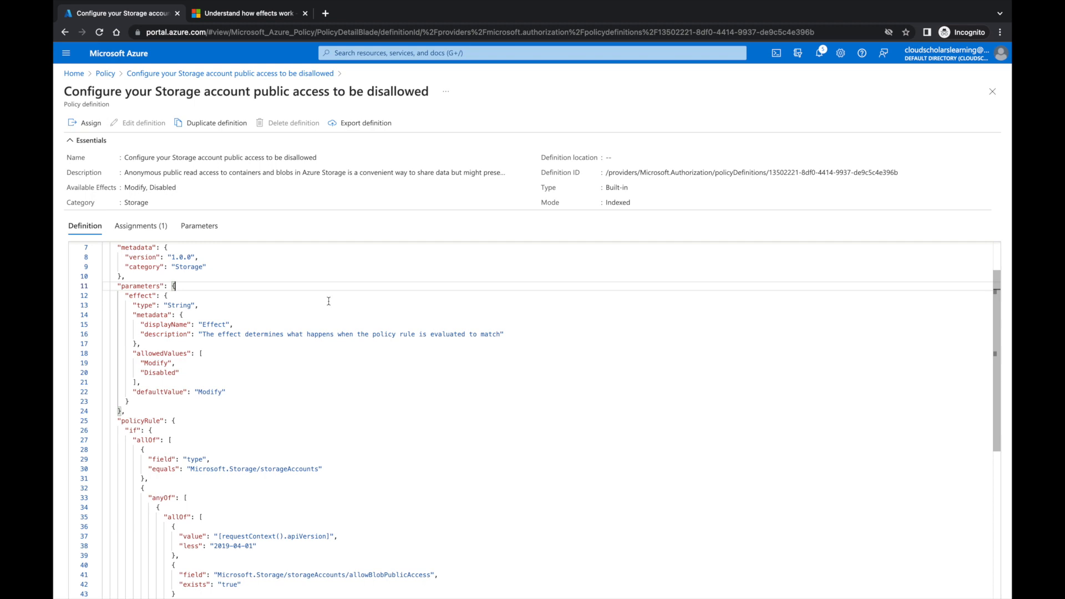
scroll(311, 297, down, 2)
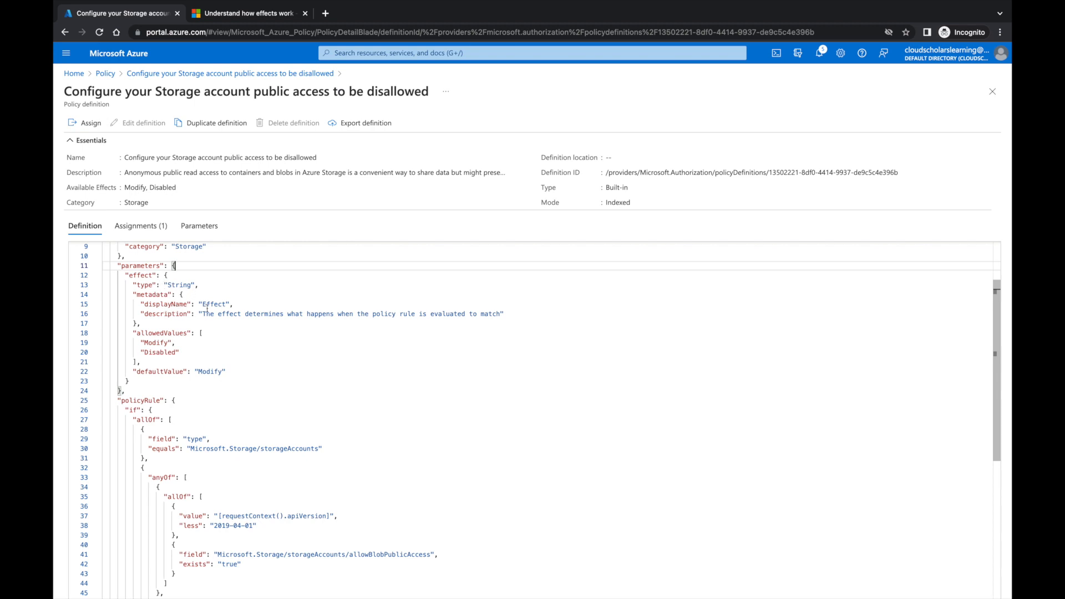
scroll(181, 315, down, 3)
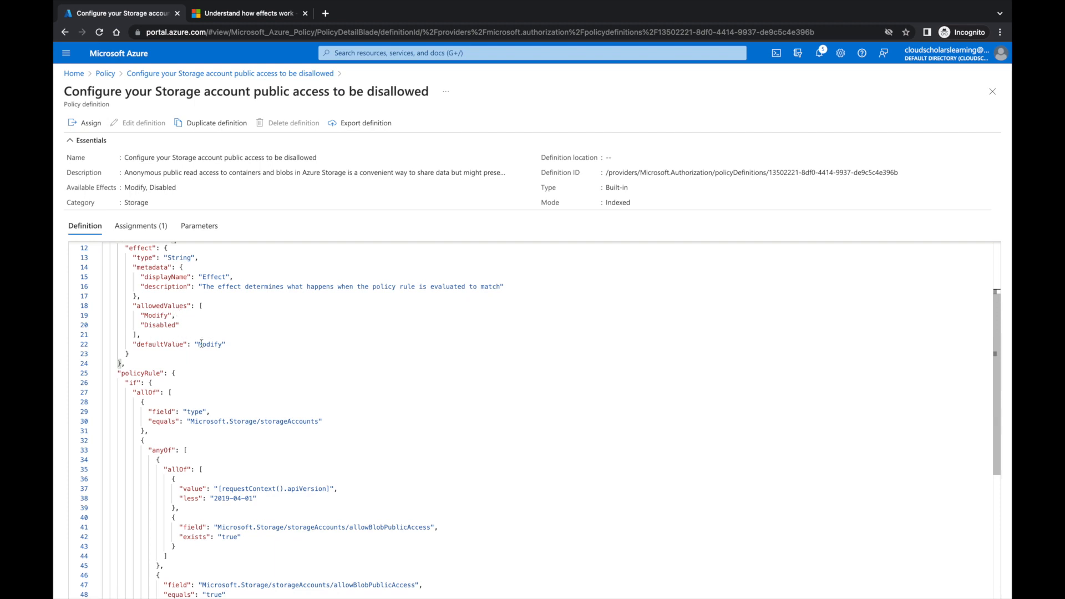
scroll(208, 342, down, 7)
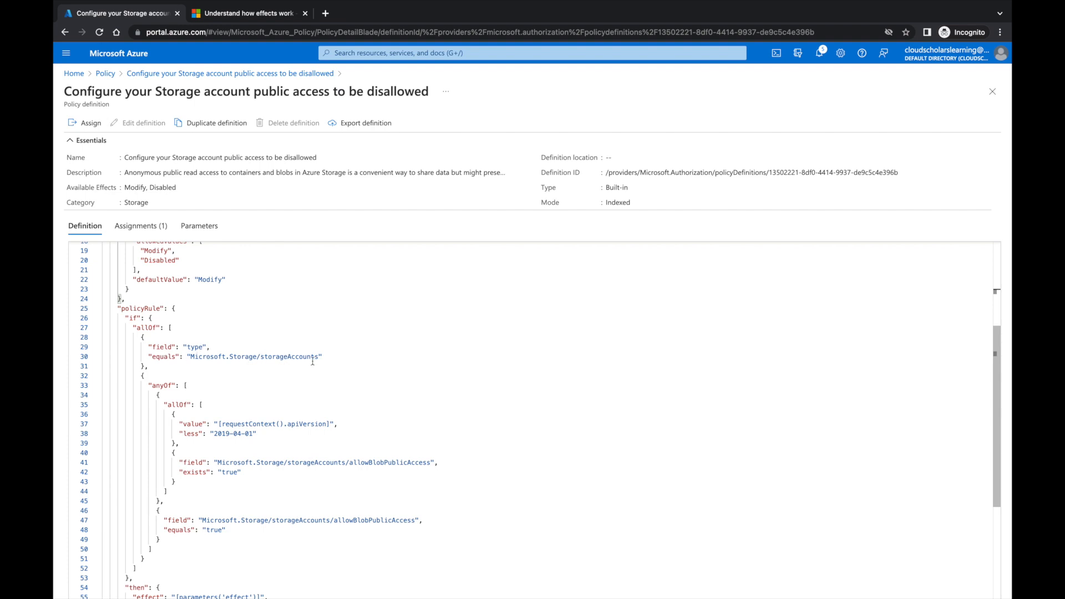
scroll(173, 366, down, 3)
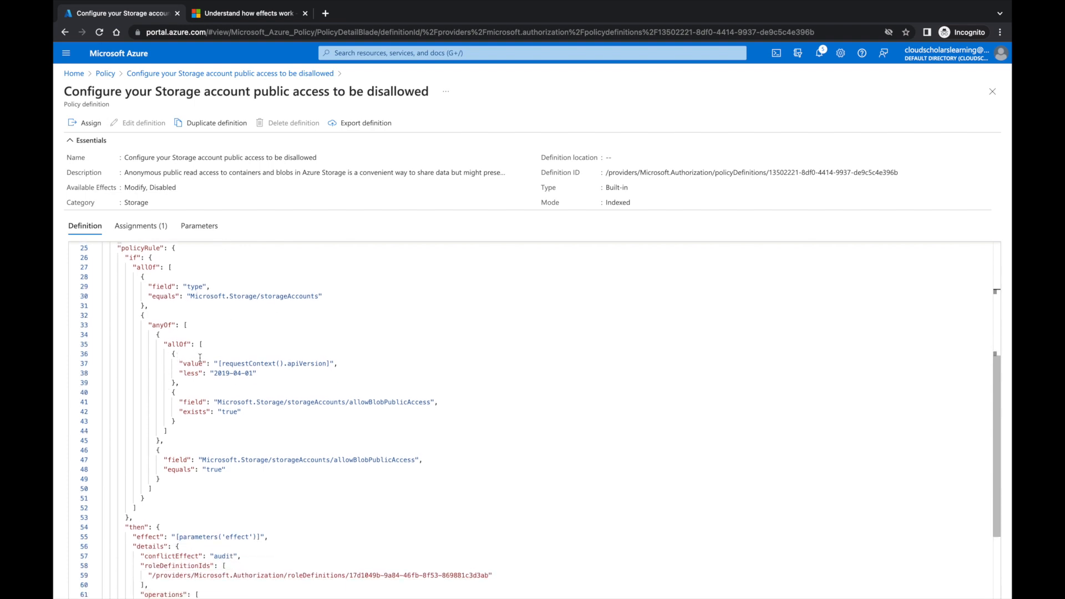
scroll(197, 367, down, 2)
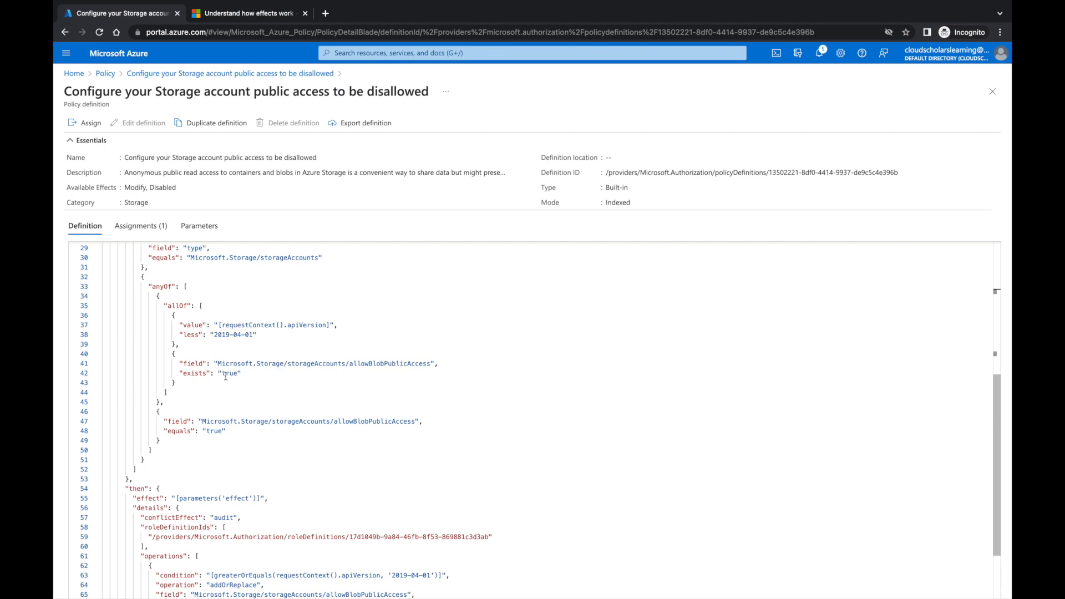
scroll(236, 375, down, 1)
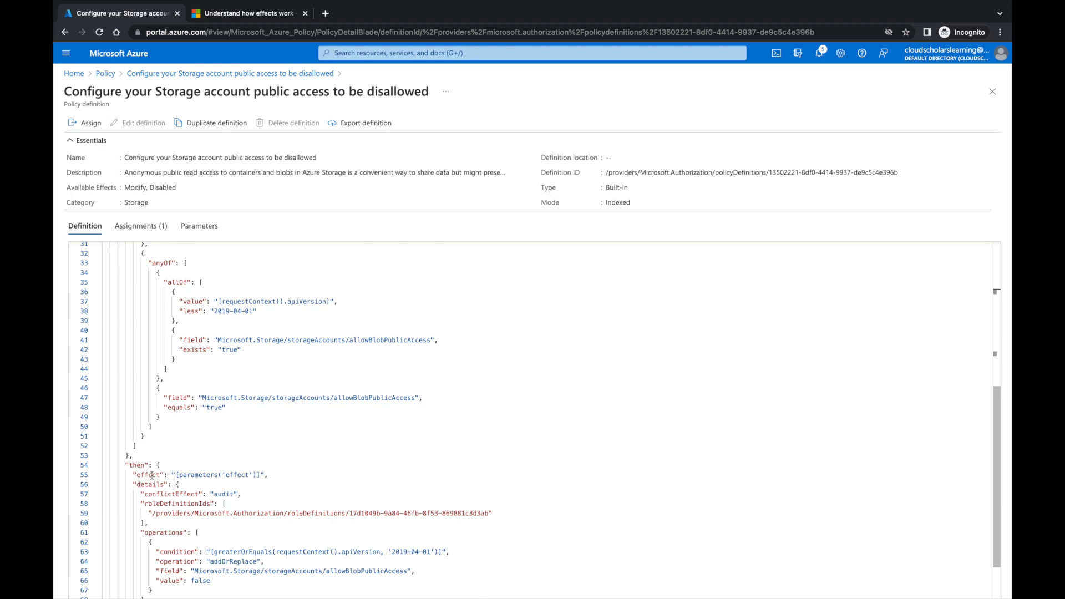
scroll(153, 478, down, 3)
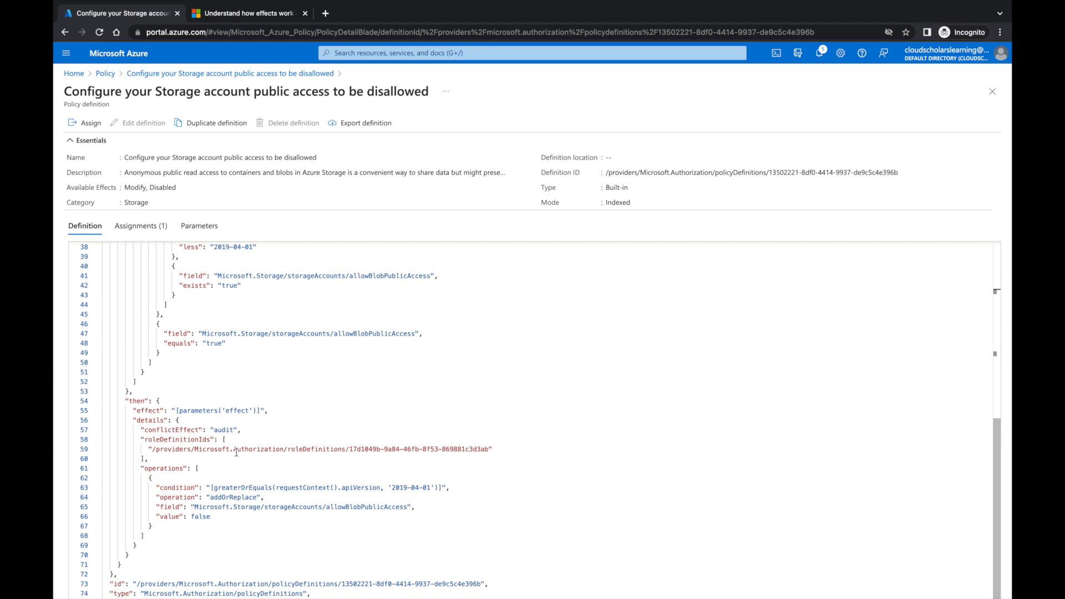
- Look up the Deny effect in the Microsoft Learn article on Azure Policy effects
click(248, 17)
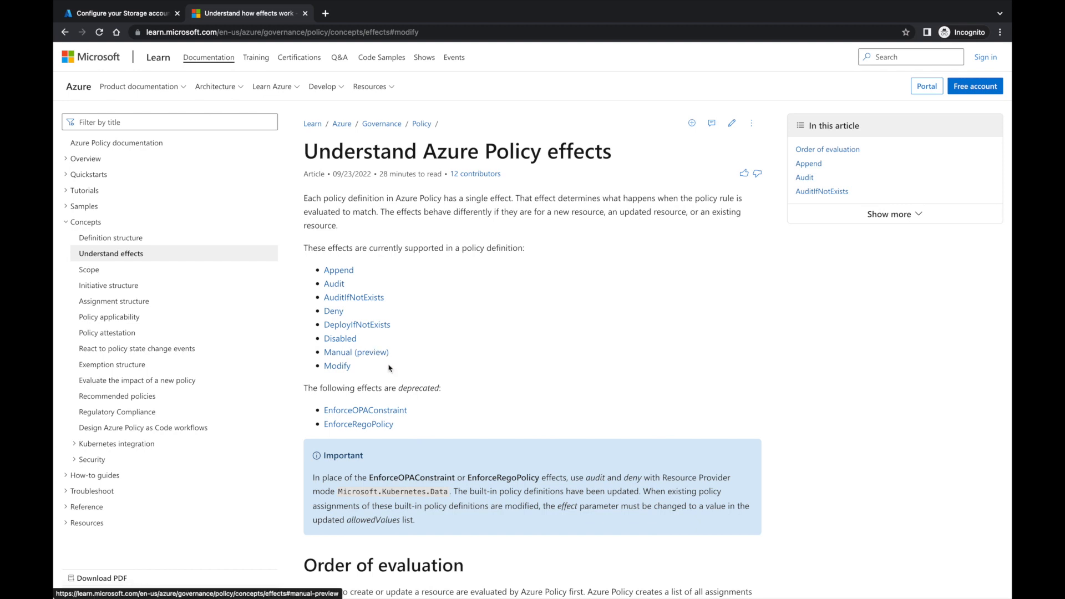
click(335, 311)
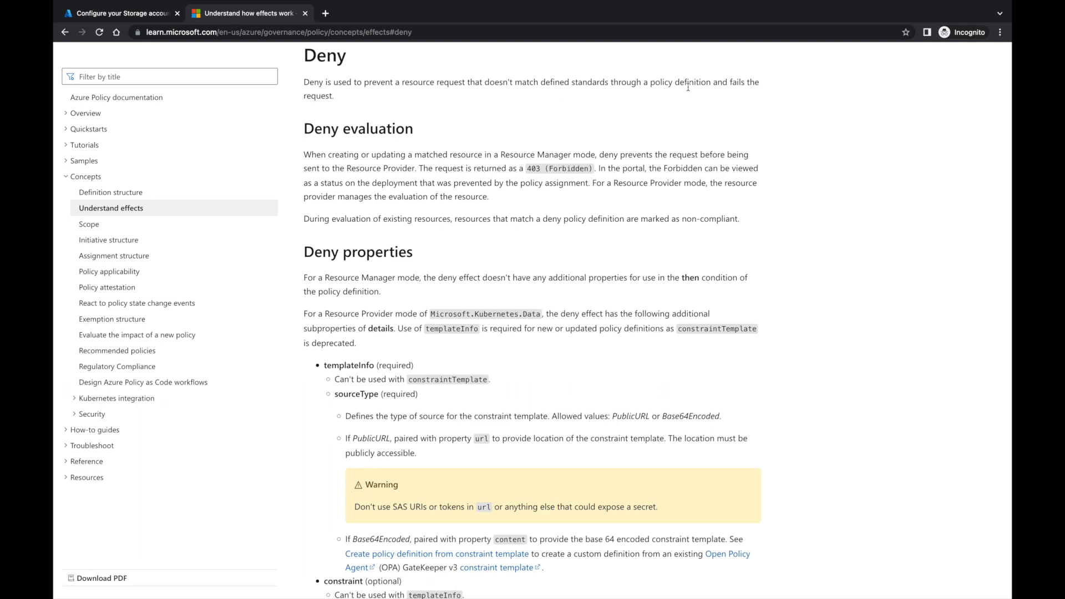
- Look up the AuditIfNotExists and Modify effects in the Microsoft Learn article on Azure Policy effects
scroll(534, 126, down, 15)
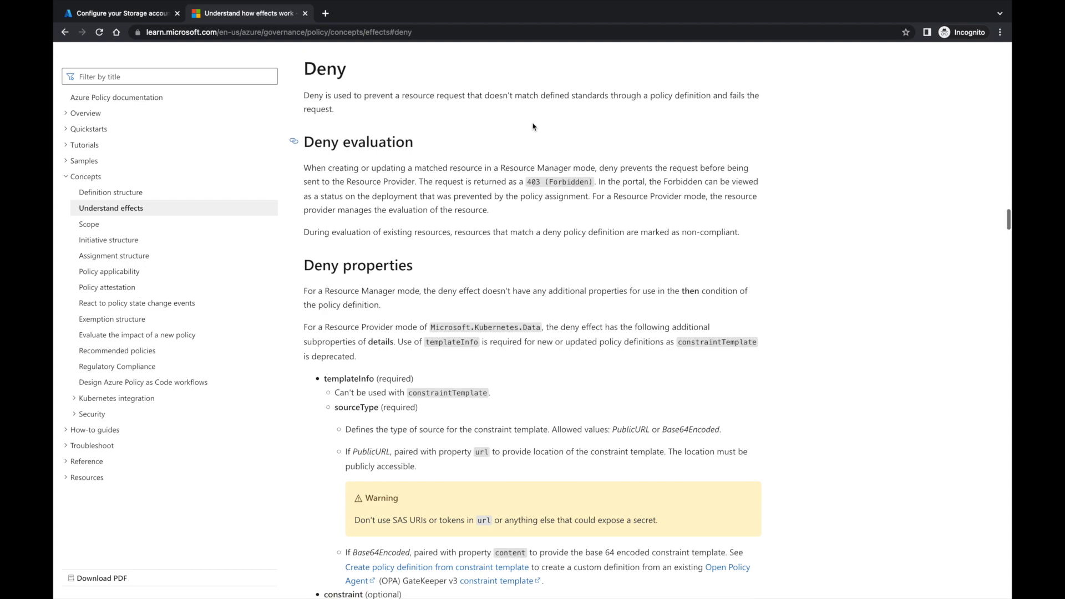
scroll(534, 126, up, 20)
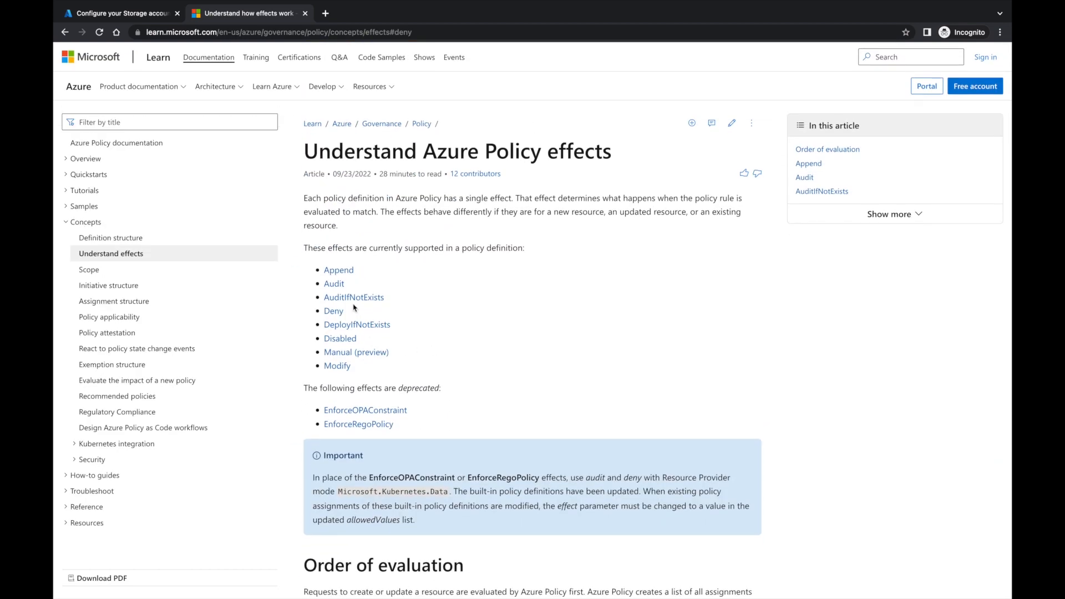
click(353, 298)
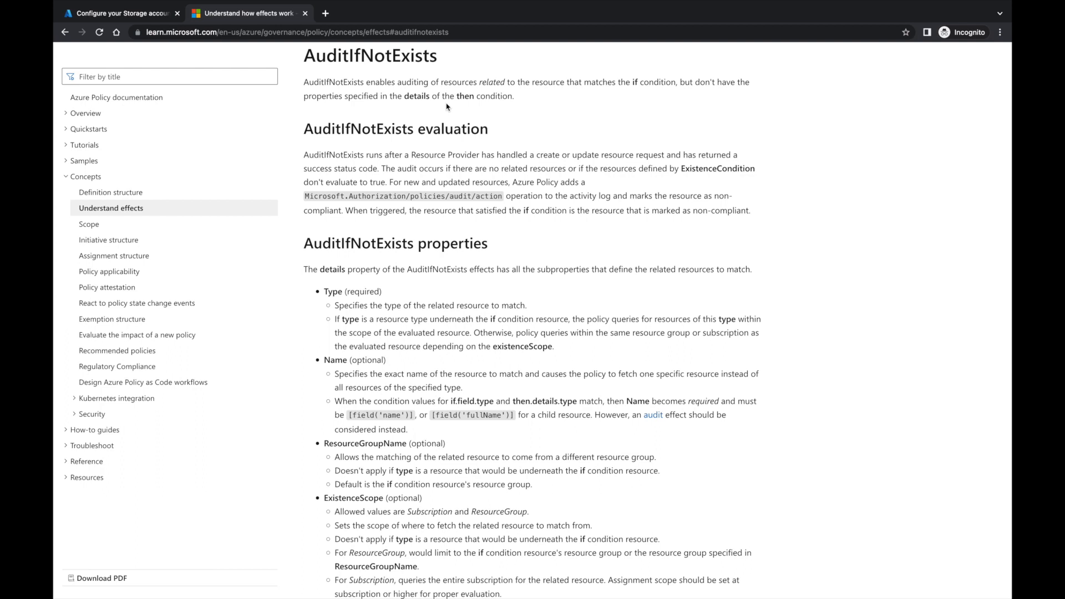
scroll(446, 105, up, 15)
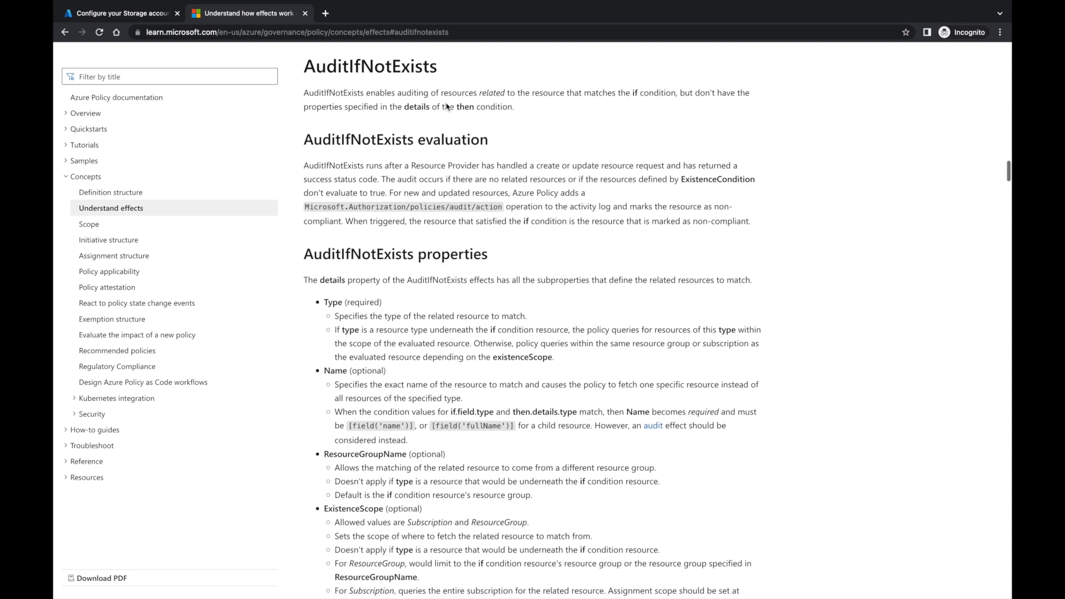
scroll(446, 103, up, 15)
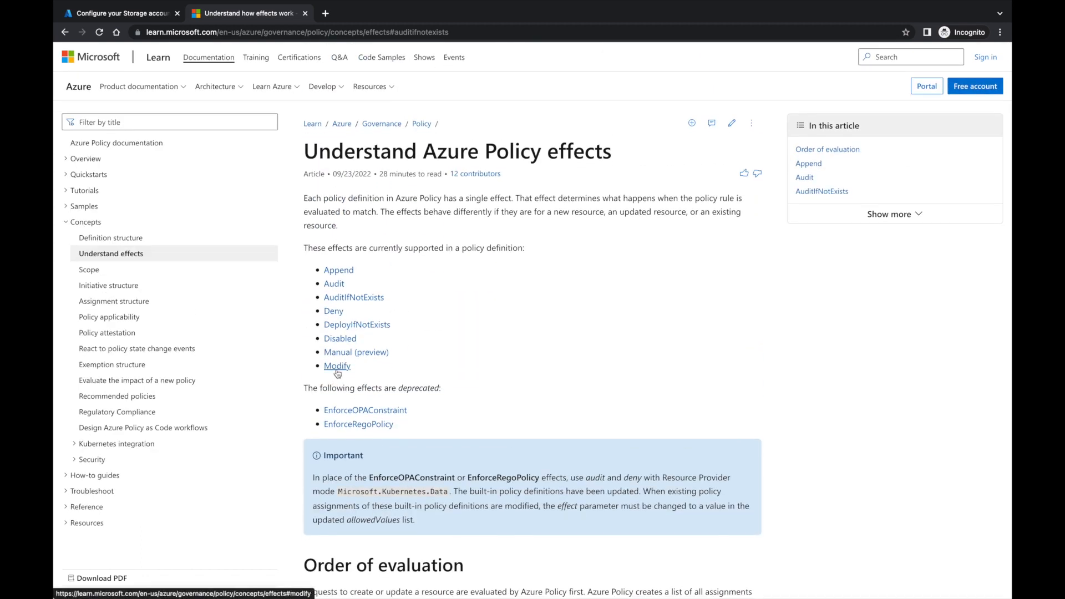
click(337, 367)
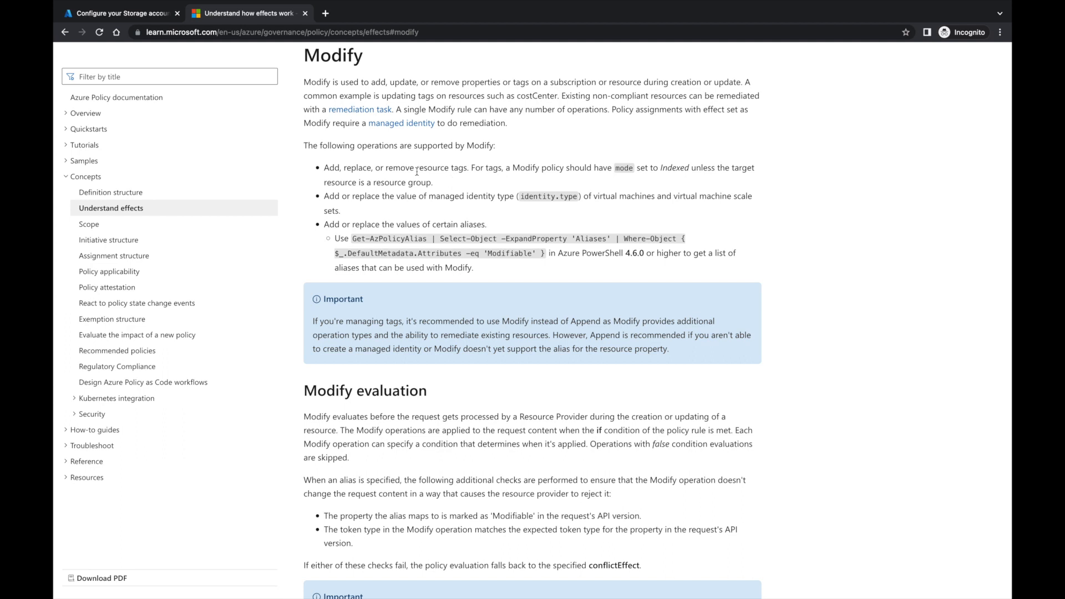
- Switch to the Azure portal and reread the storage policy definition's operations, if conditions and effect parameter
click(132, 16)
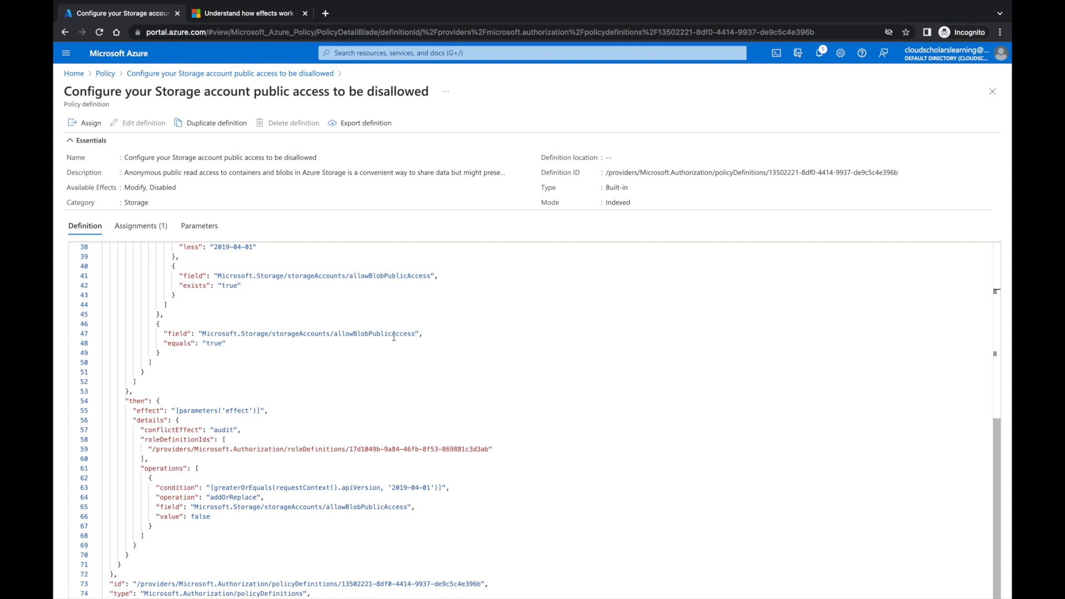
scroll(394, 337, down, 1)
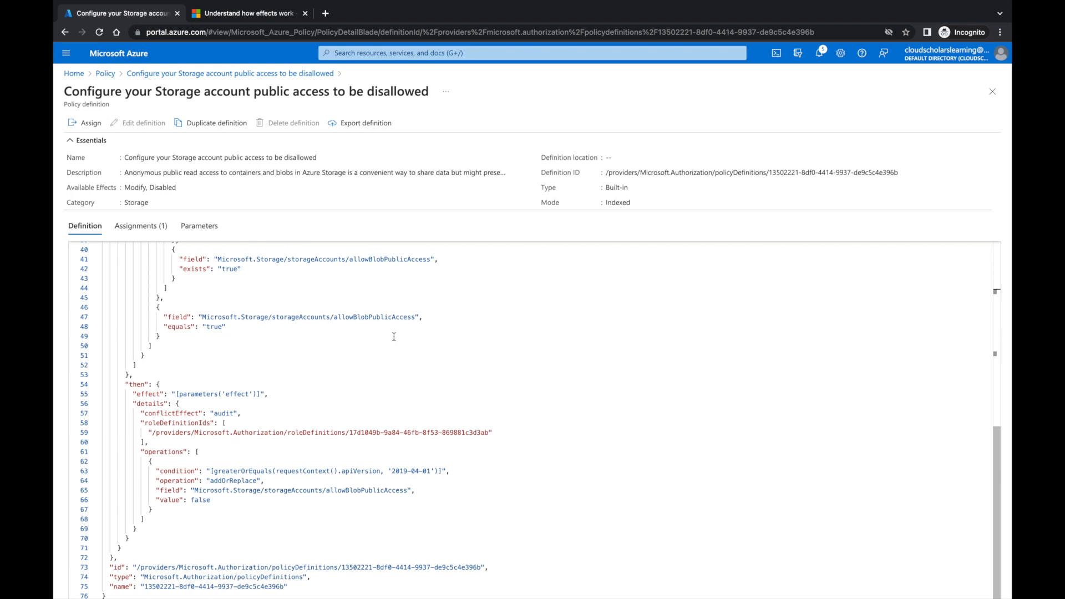
scroll(394, 336, up, 2)
scroll(394, 337, up, 8)
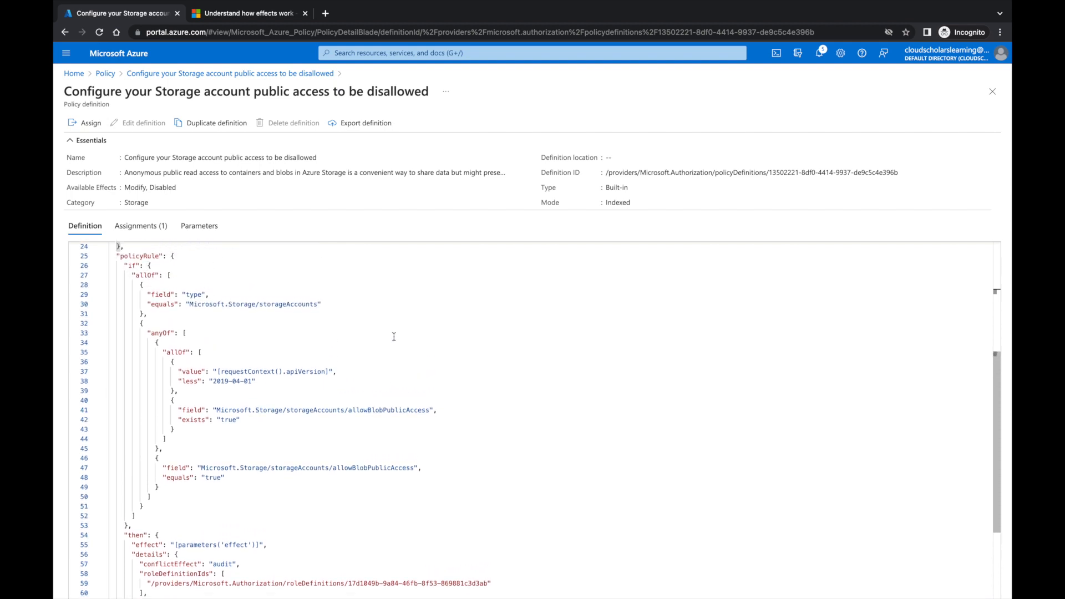
scroll(394, 337, up, 4)
scroll(394, 337, up, 3)
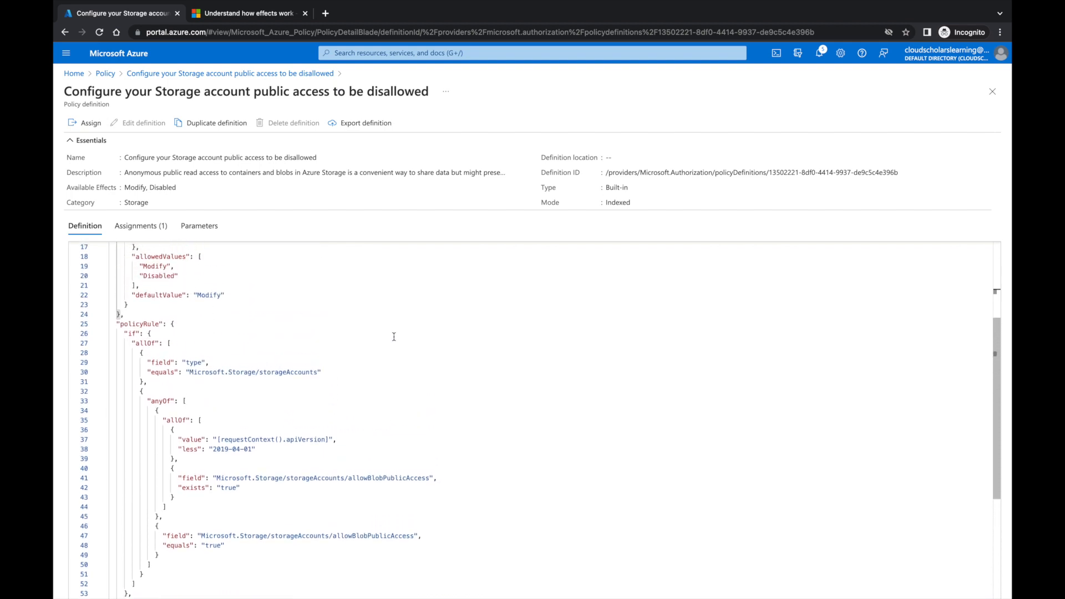
double_click(208, 335)
click(292, 351)
scroll(293, 351, up, 5)
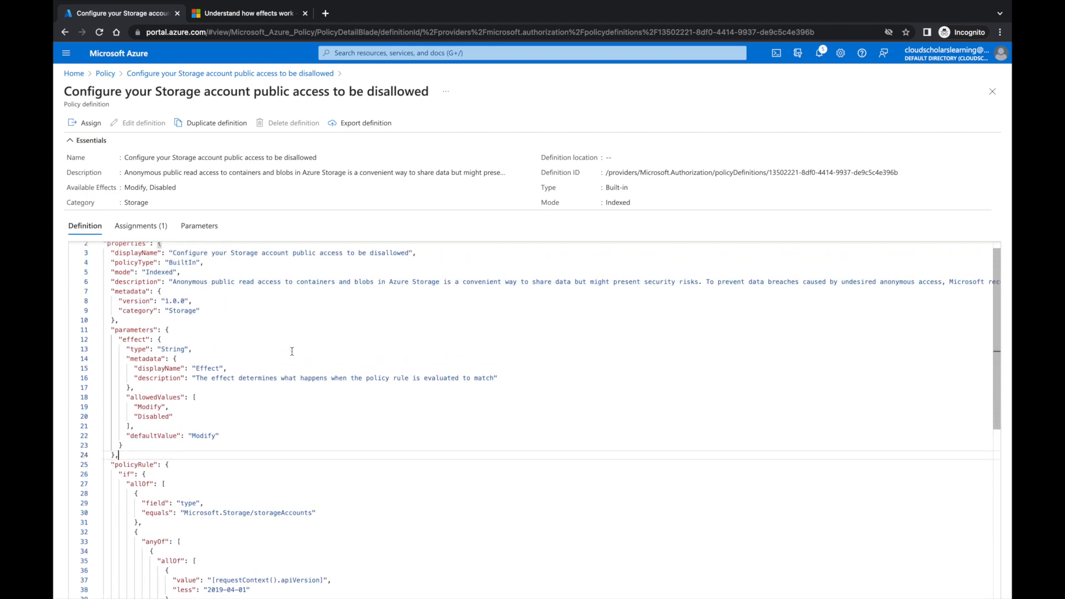
scroll(293, 351, up, 1)
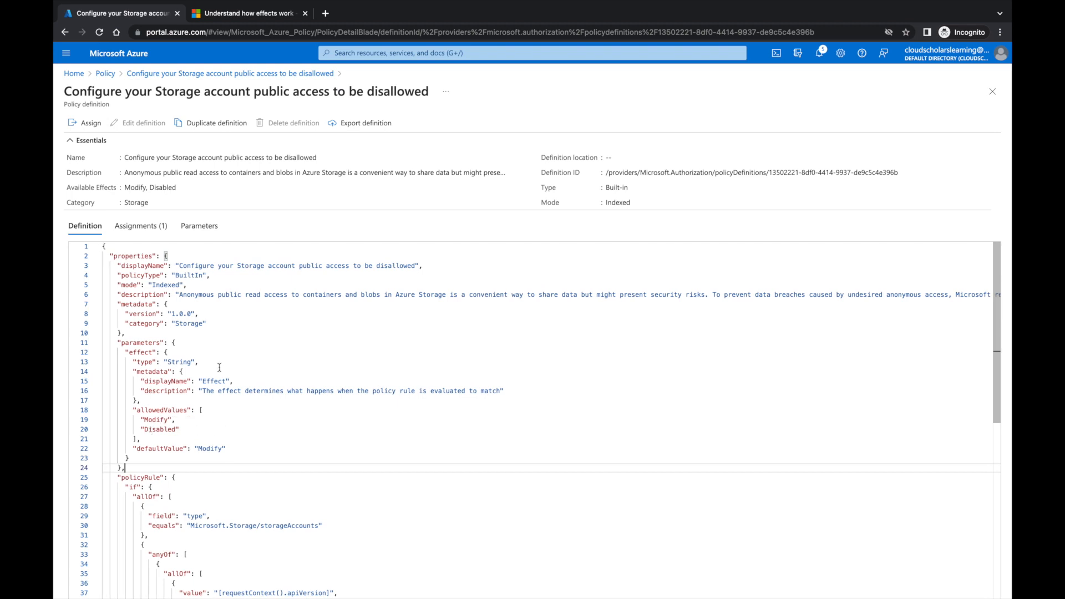
- View the storage policy's assignment form and check the assigned scope on its compliance page
click(92, 126)
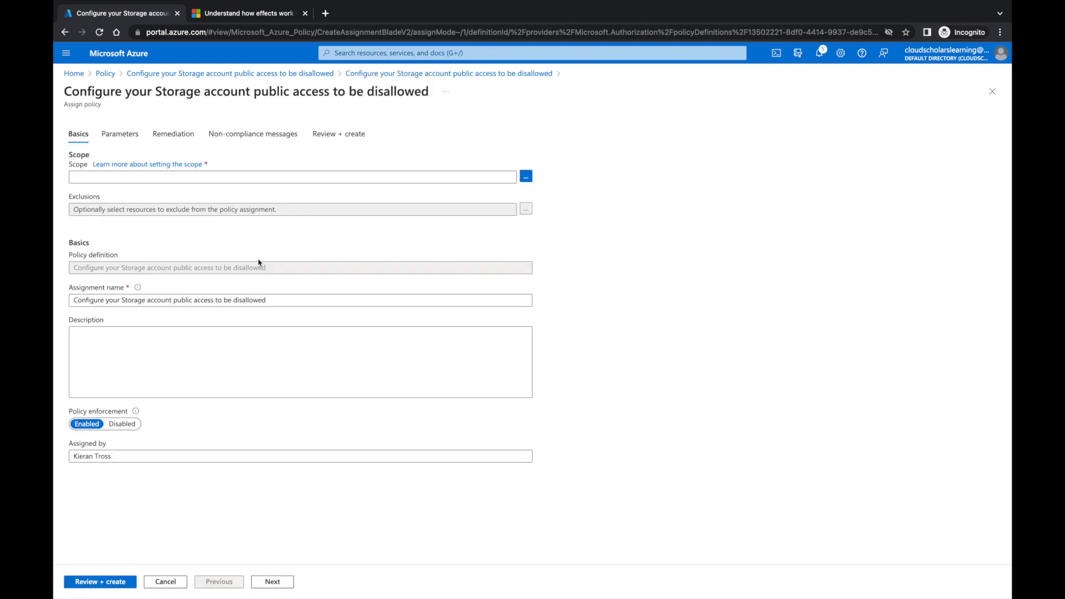
click(192, 76)
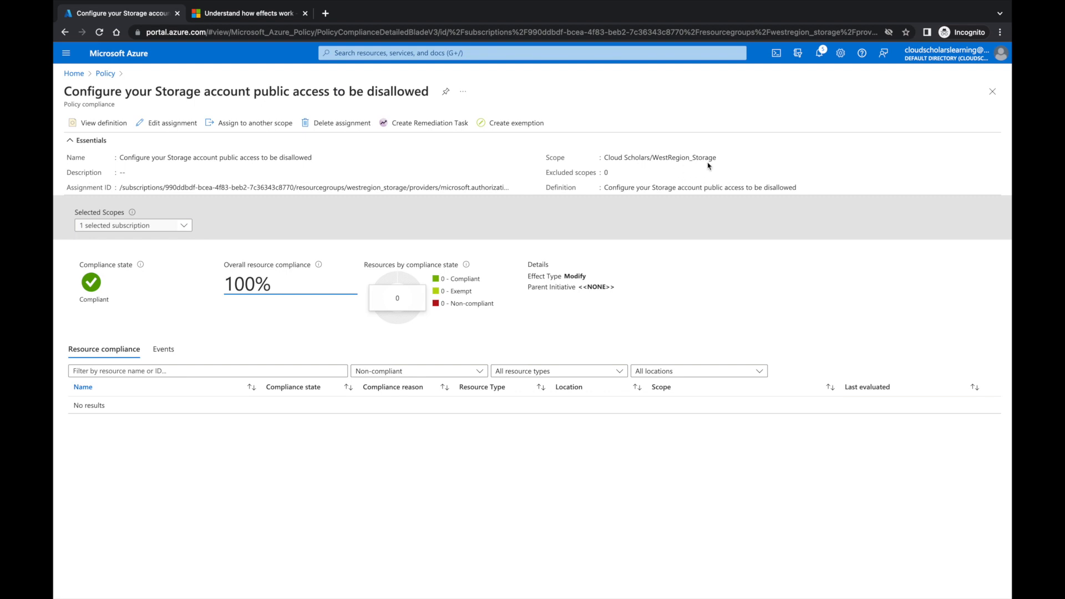
- Open the configuration settings of the storage account jer2bn22
click(542, 53)
click(552, 205)
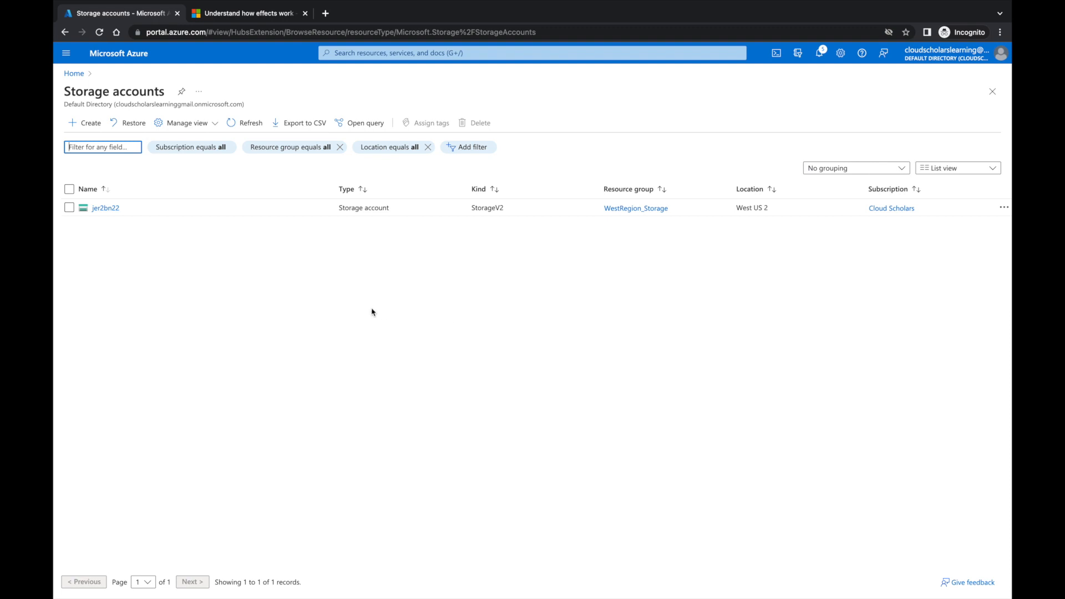
click(108, 210)
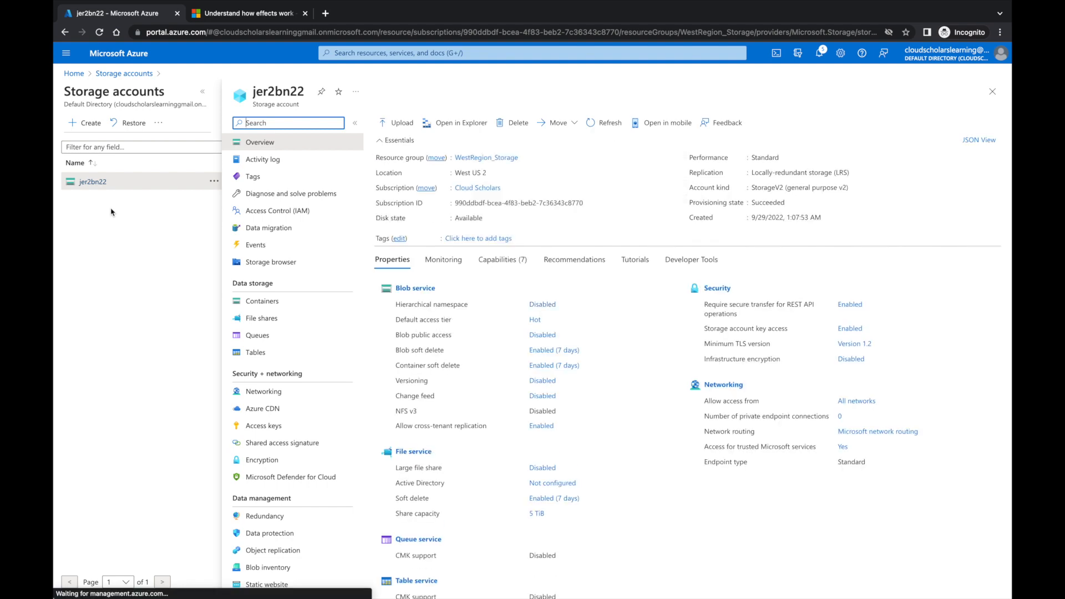
scroll(297, 307, down, 1)
scroll(297, 307, down, 3)
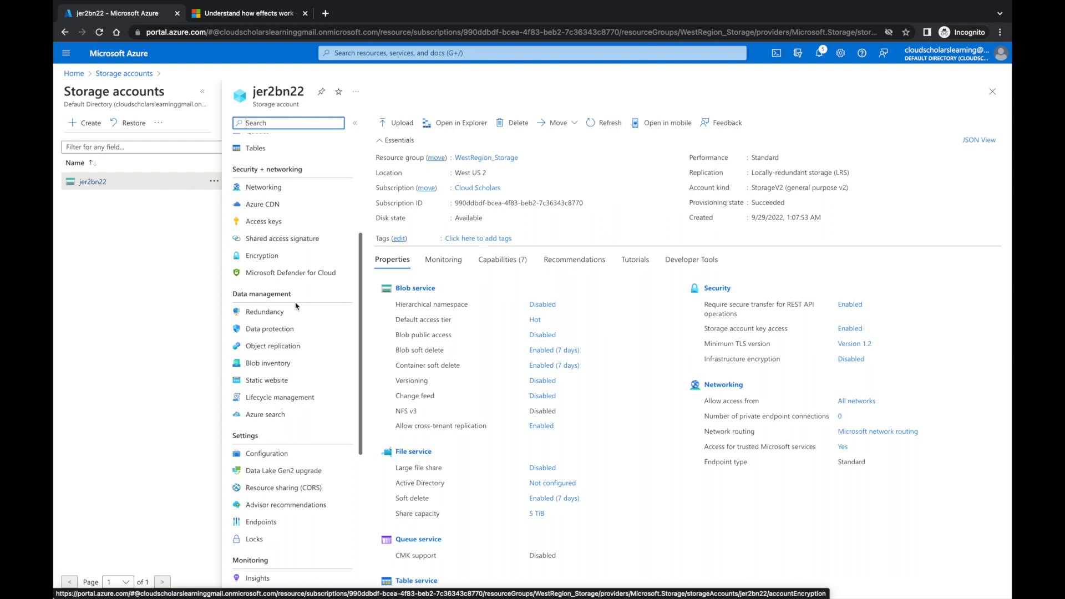
scroll(297, 307, down, 1)
click(272, 397)
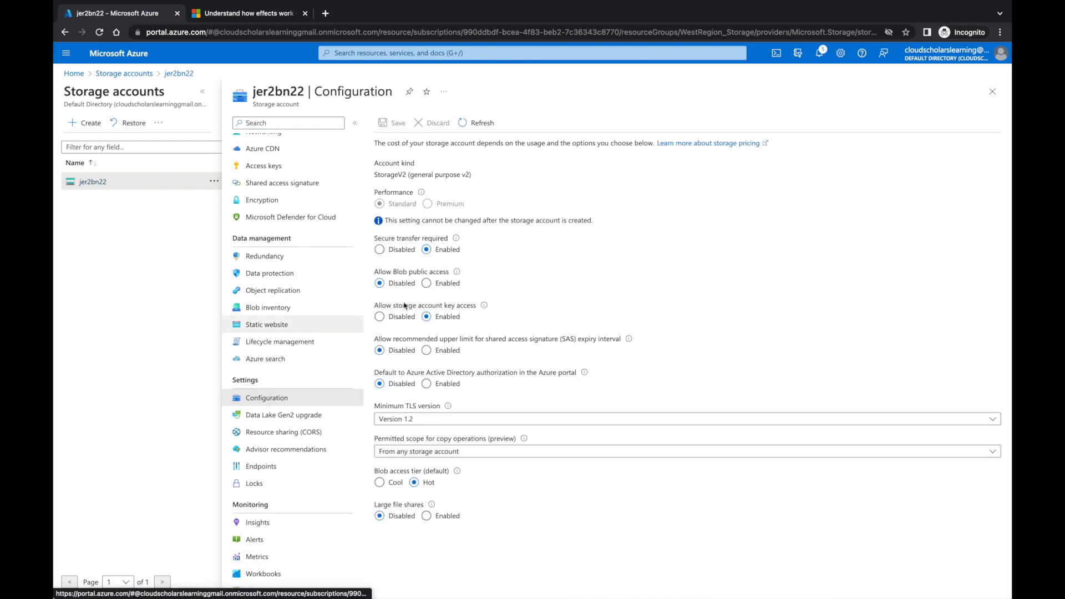
- Set Allow Blob public access to Enabled on jer2bn22 and save the configuration
click(441, 284)
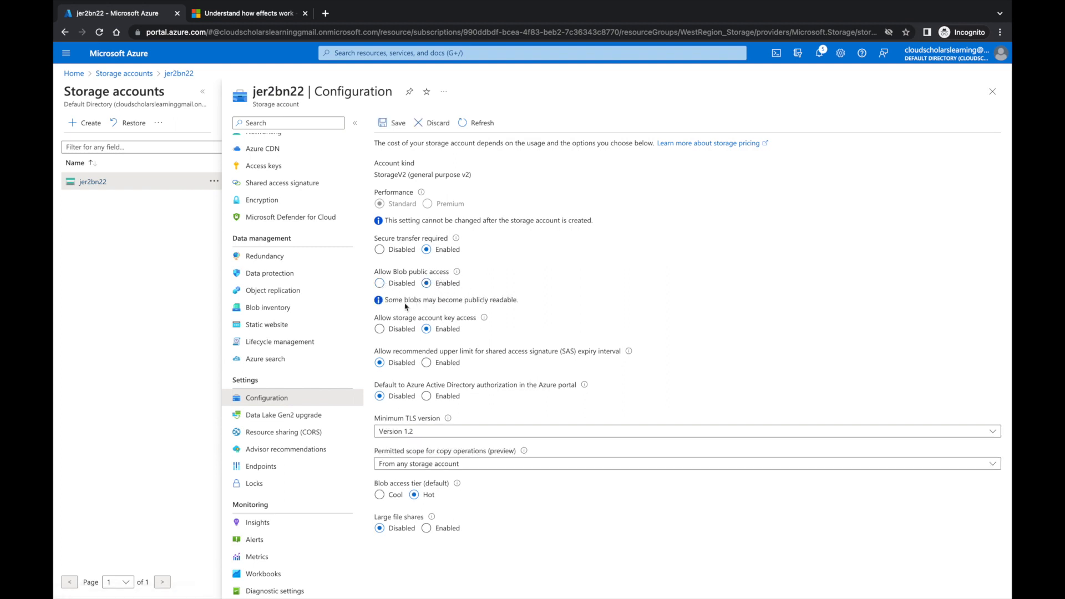
click(396, 125)
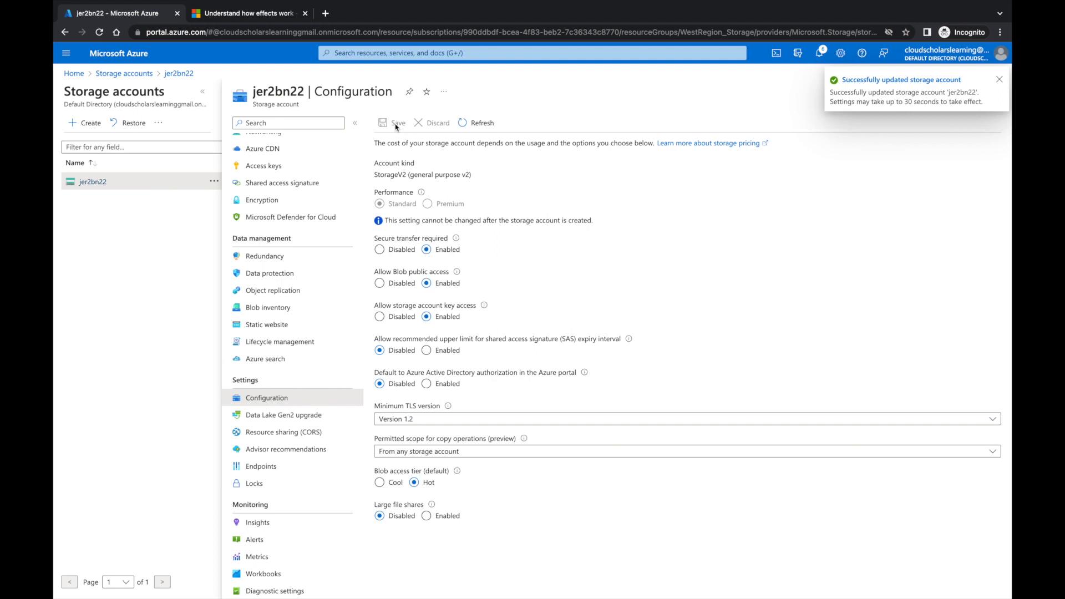
click(415, 283)
click(436, 283)
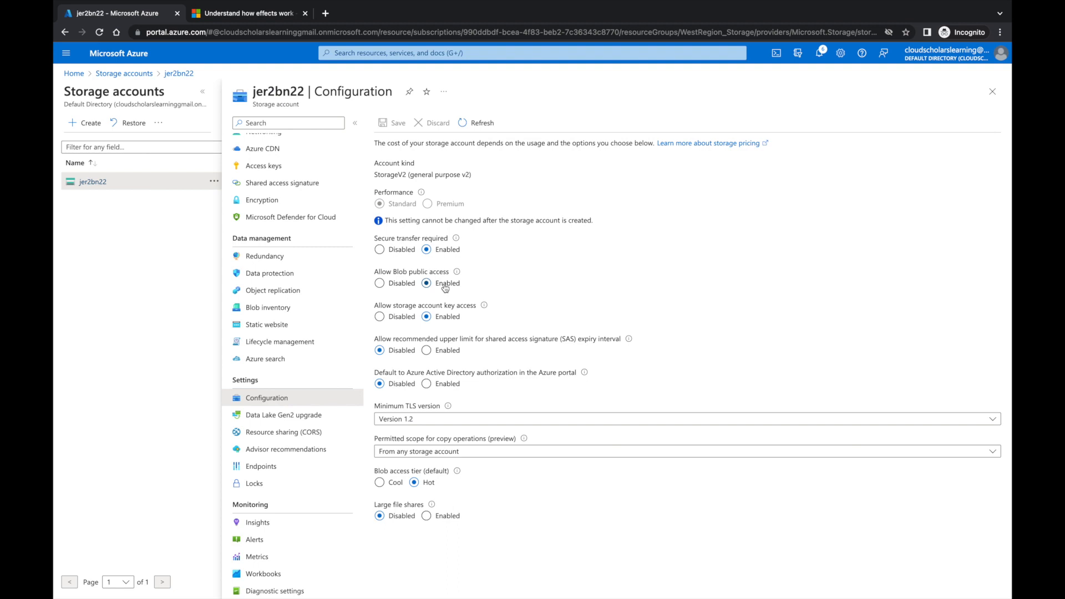
- Refresh the configuration, enable and save Allow Blob public access again, and reload the page to test the policy
click(482, 125)
click(442, 289)
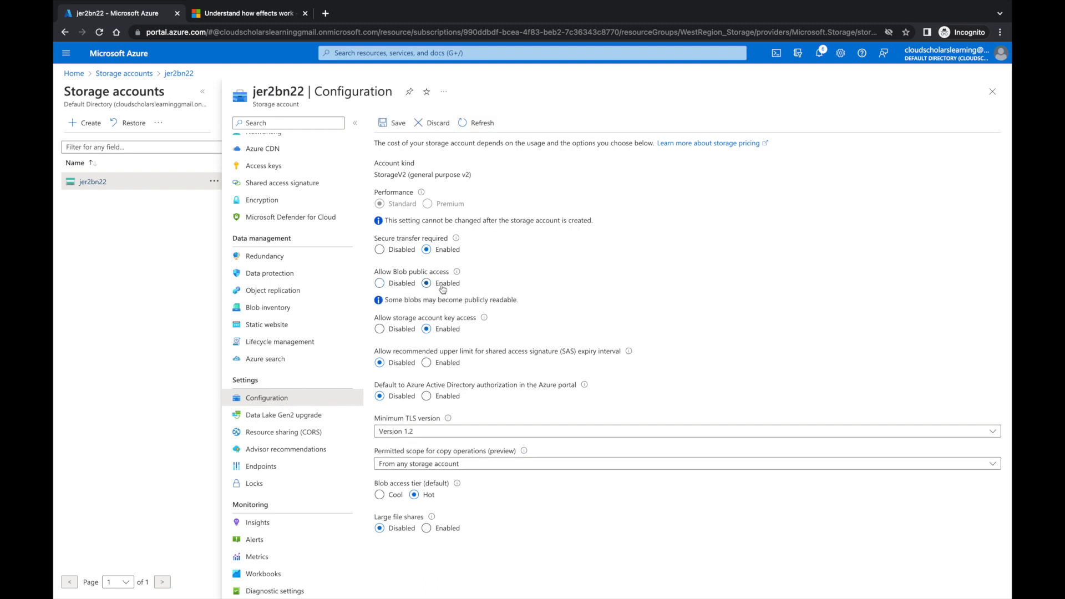
click(395, 122)
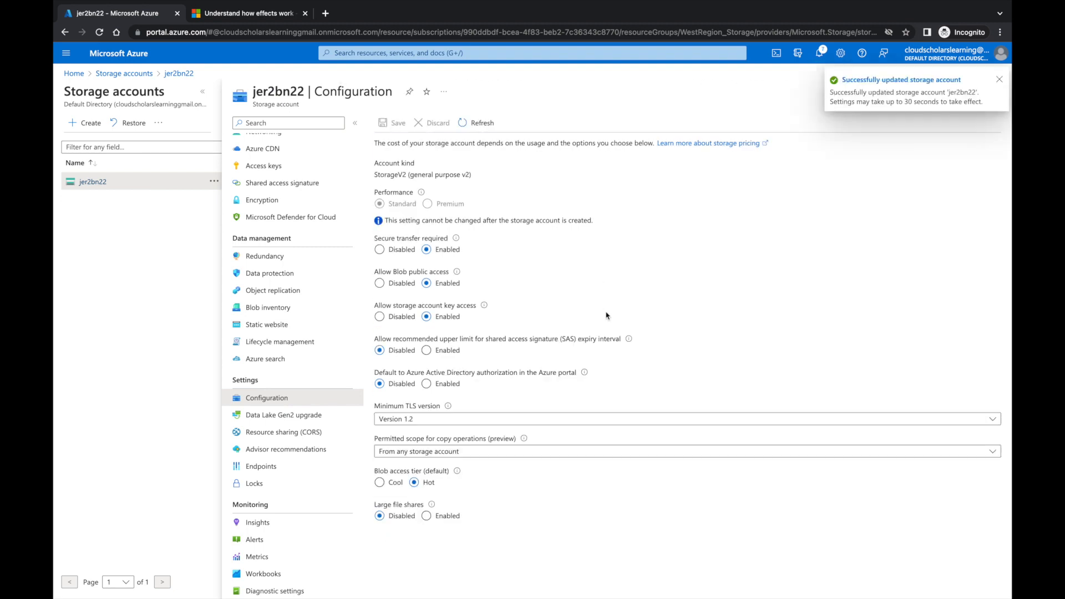
click(284, 414)
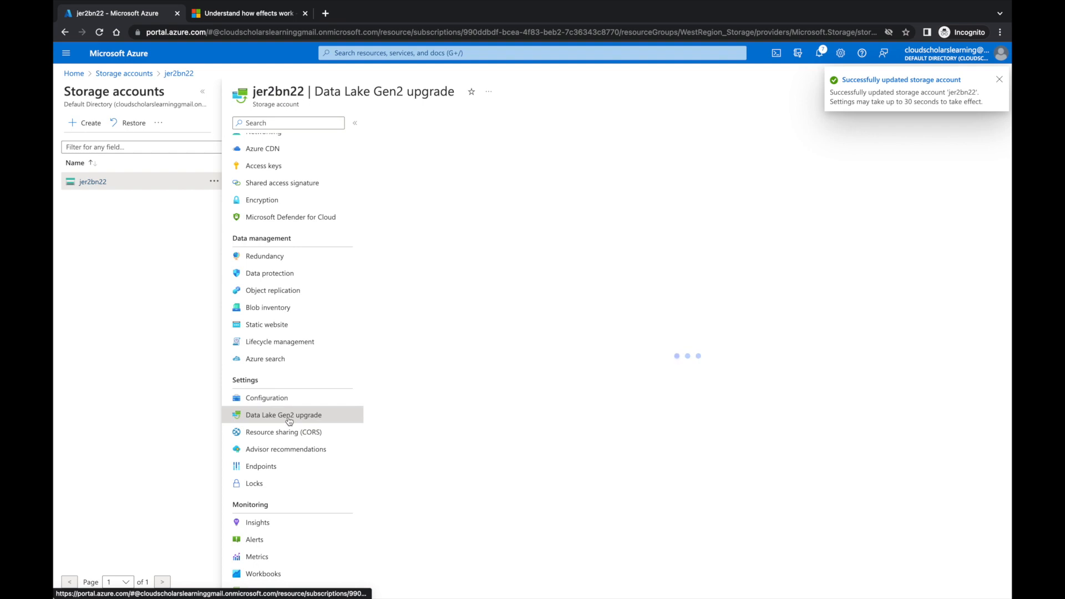
click(274, 400)
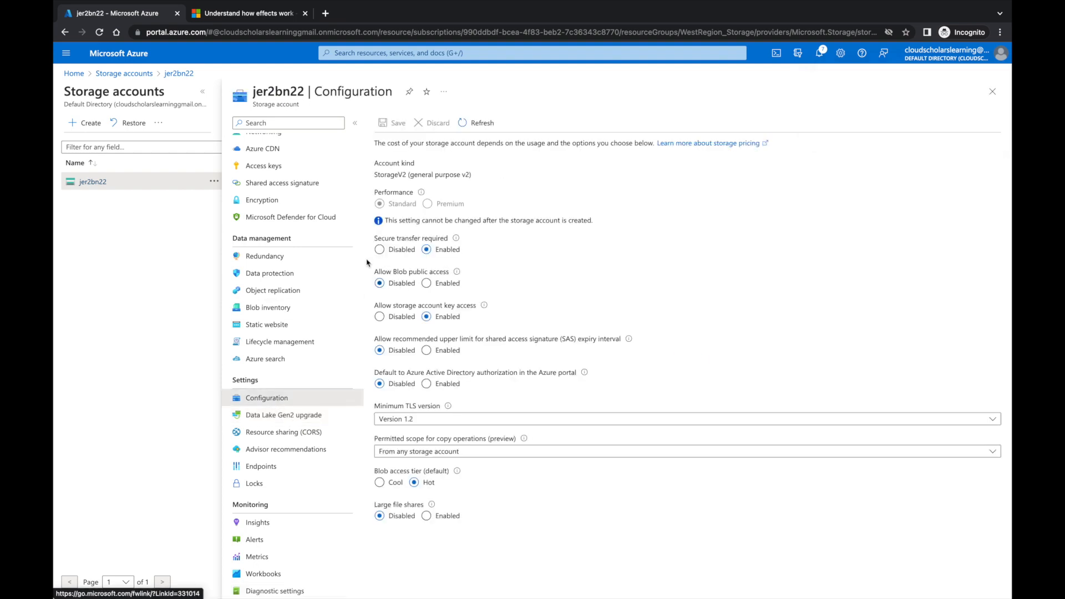
- Check the compliance of "Configure your Storage account public access to be disallowed" and review the Modify effect in Microsoft Learn
click(371, 53)
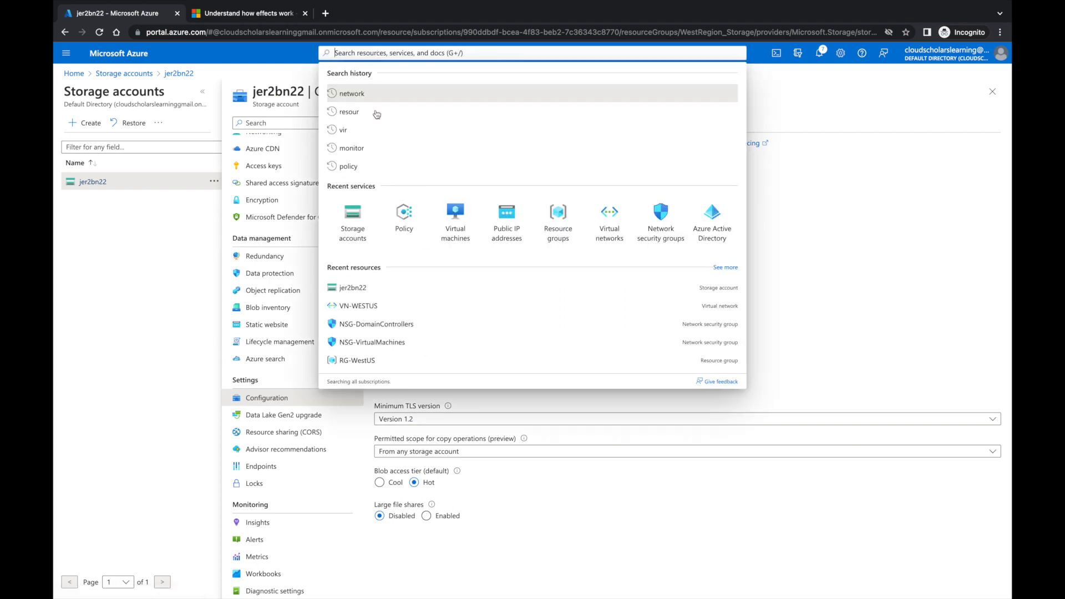
click(403, 210)
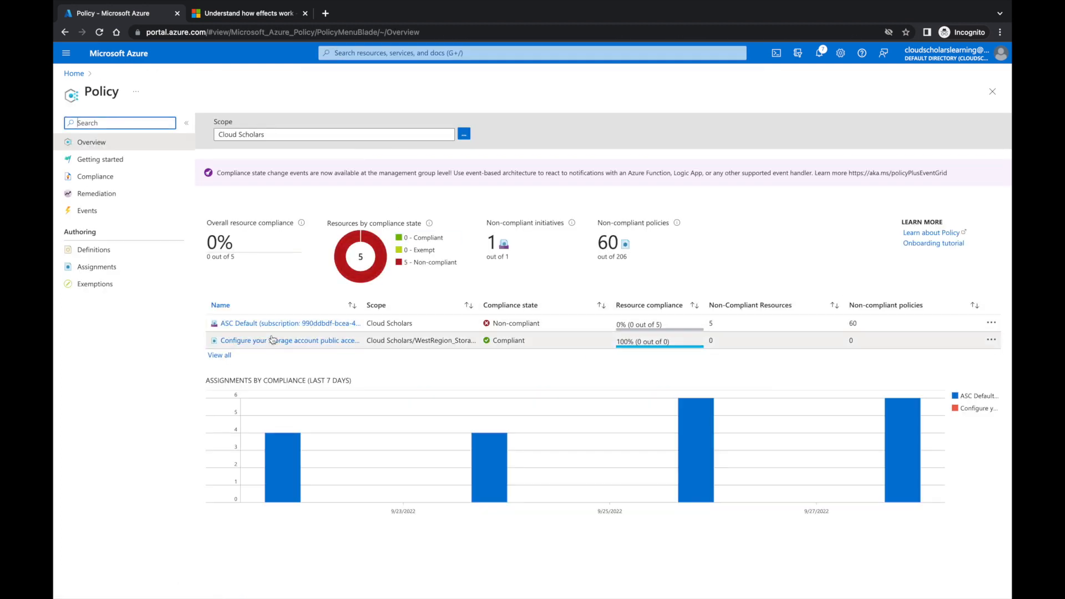
click(269, 341)
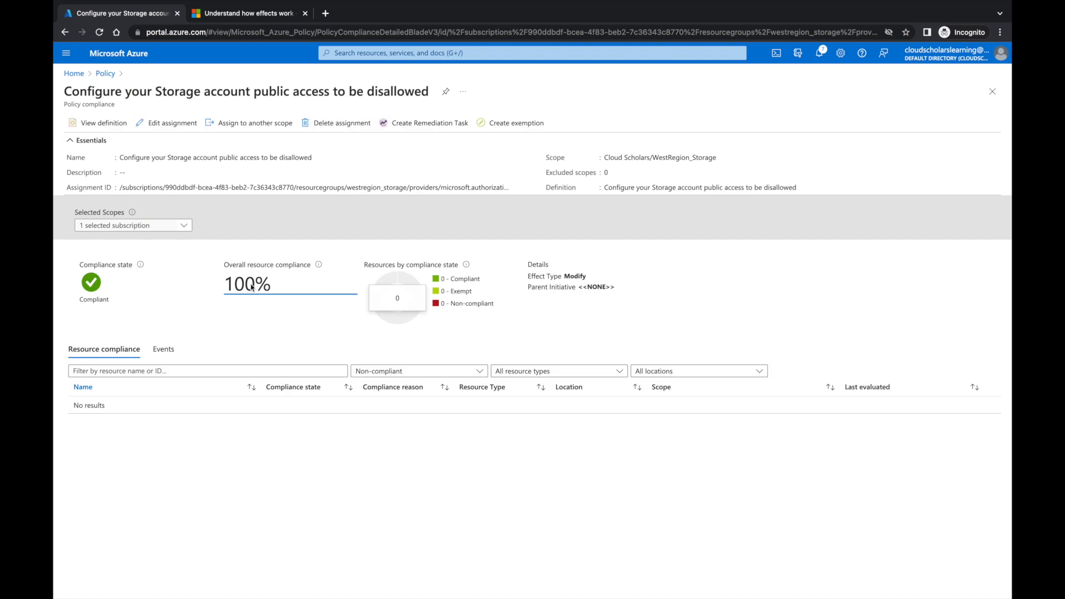
click(242, 15)
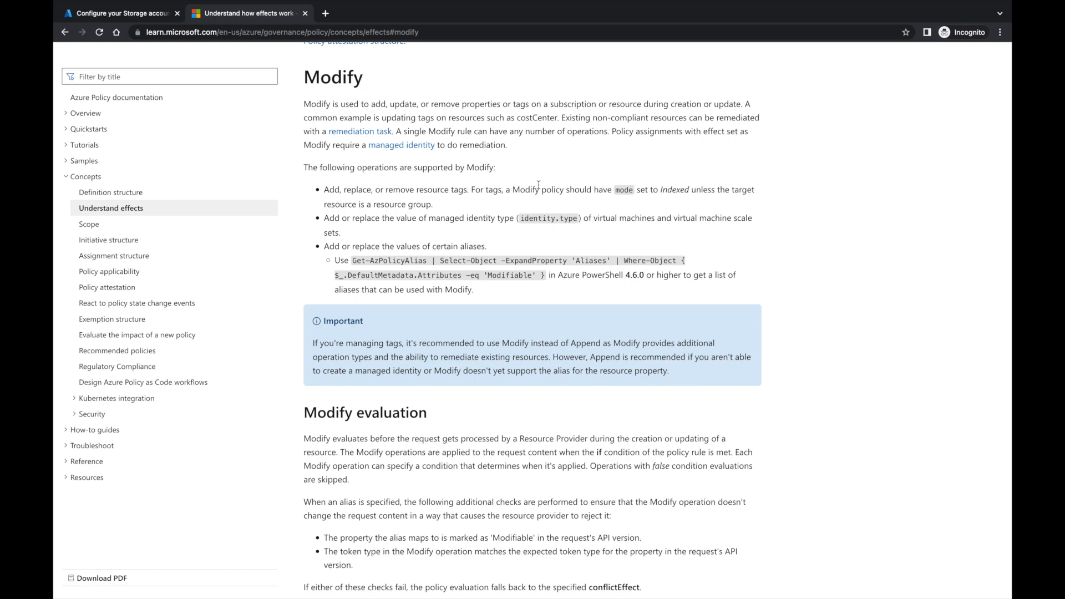
- Open the storage policy's definition in the portal and examine its default effect, allowBlobPublicAccess conditions and addOrReplace operation
click(132, 17)
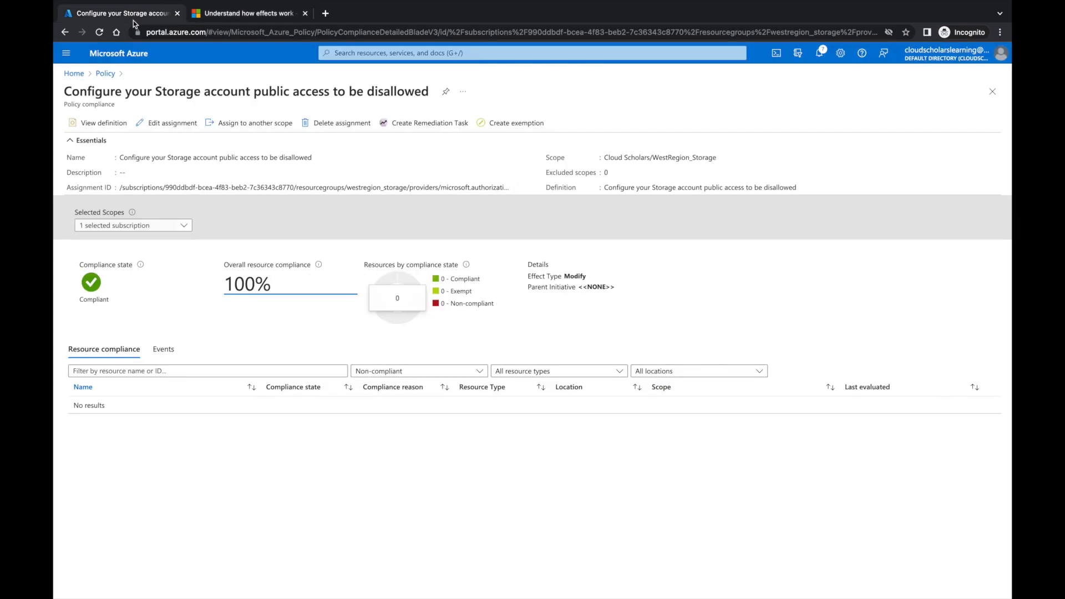
click(109, 129)
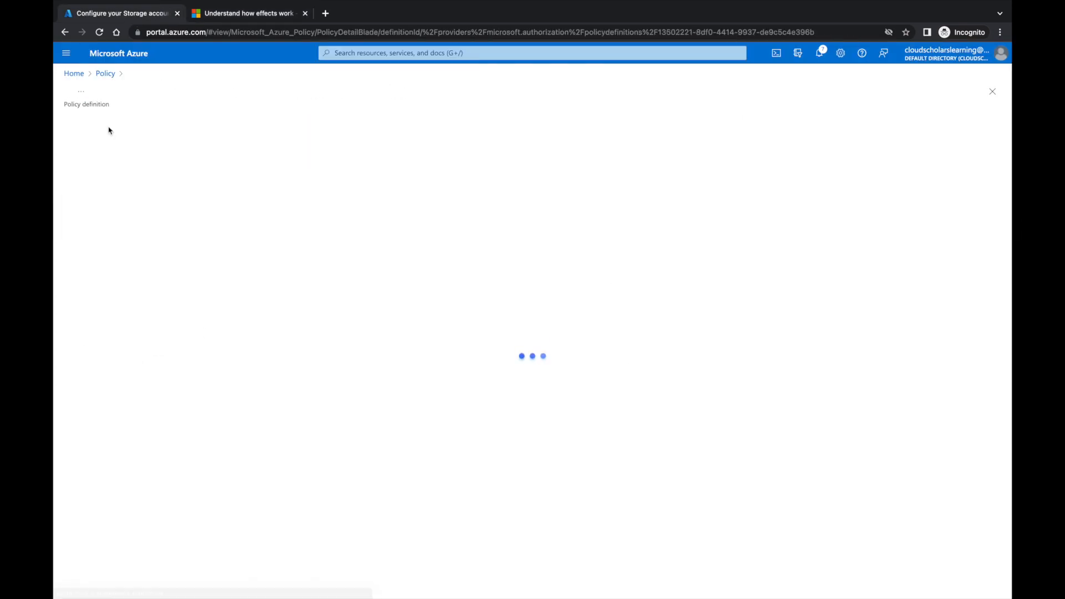
scroll(169, 274, down, 1)
scroll(169, 274, down, 1)
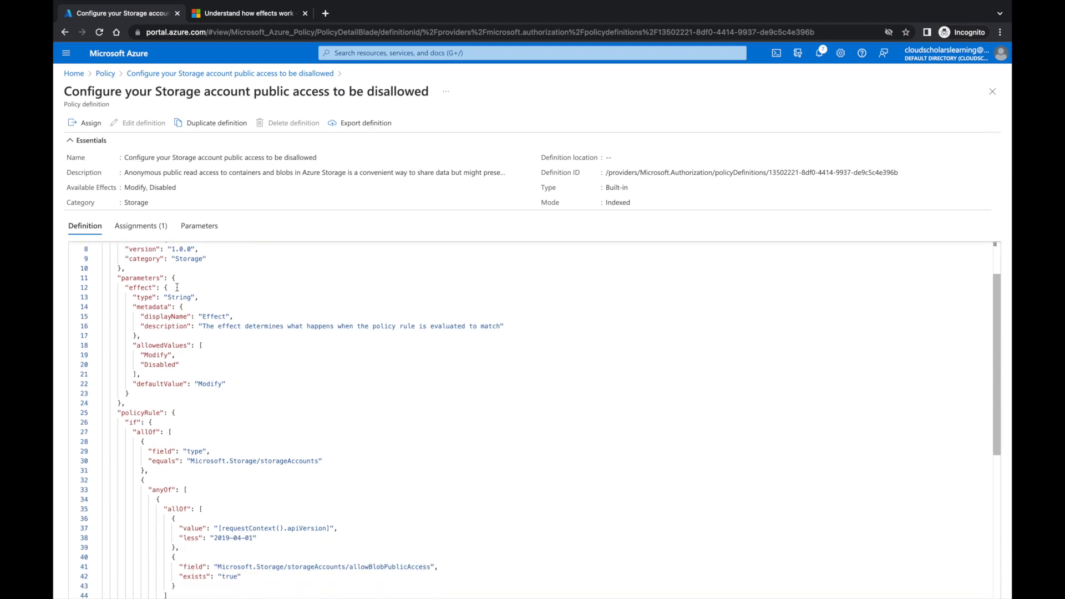
scroll(186, 331, down, 1)
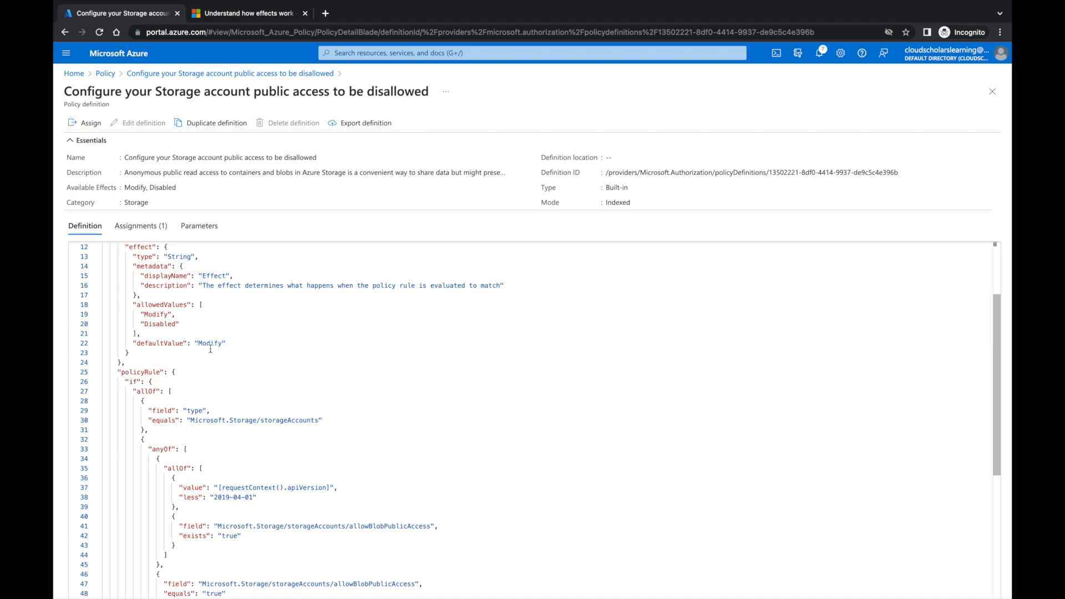
scroll(211, 349, down, 5)
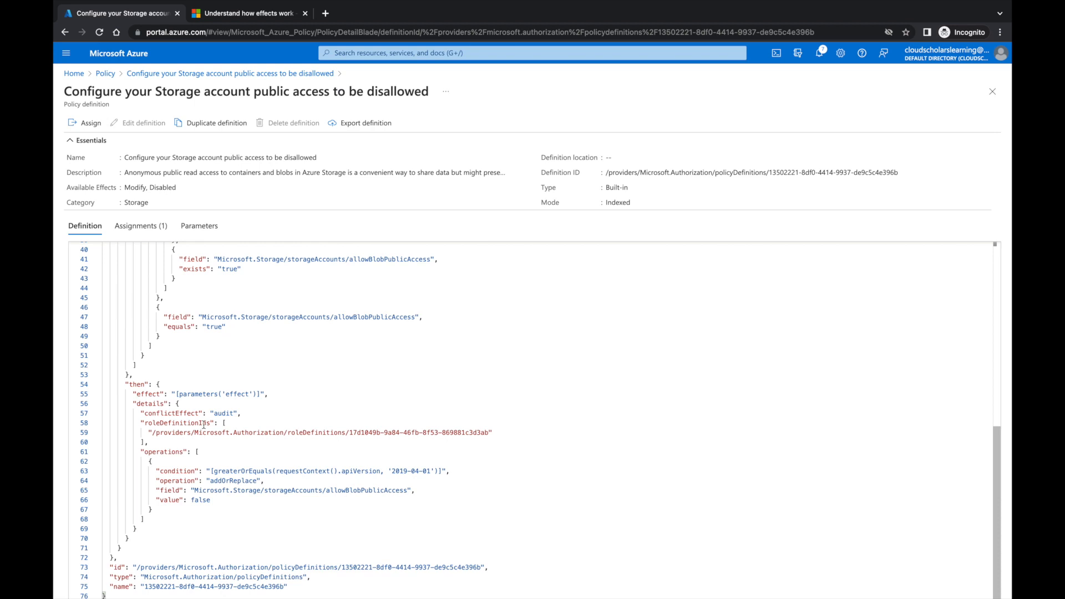
scroll(204, 425, up, 2)
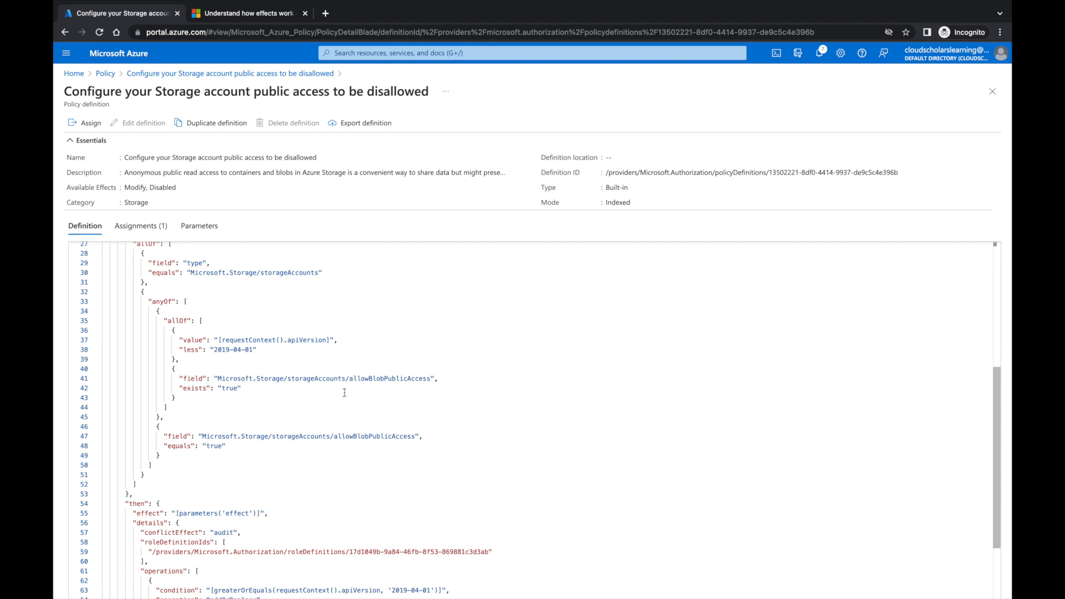
scroll(235, 394, down, 1)
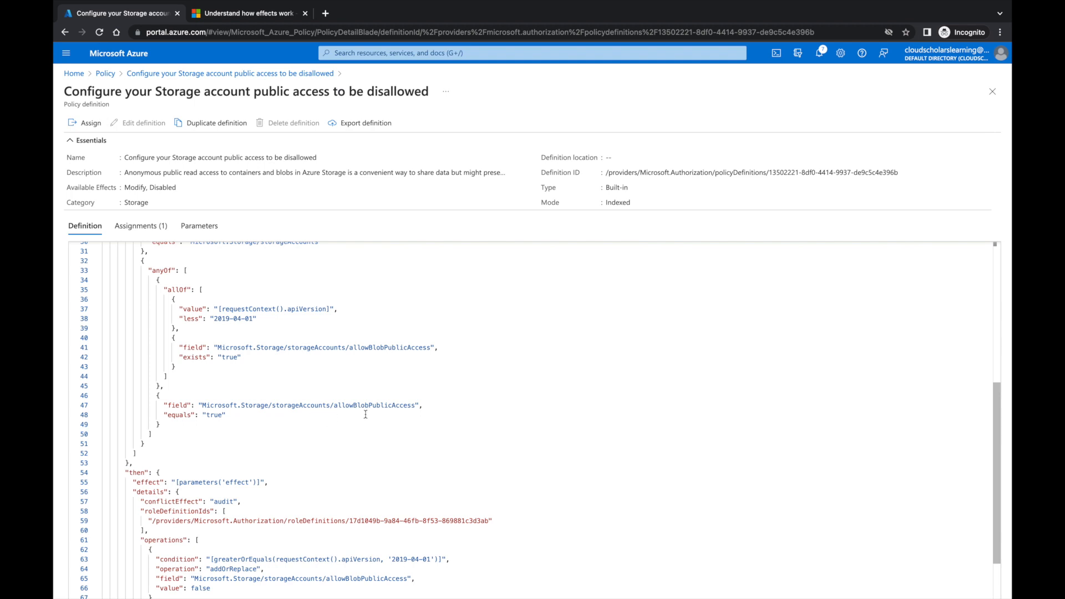
scroll(254, 415, down, 1)
scroll(254, 415, down, 1)
scroll(255, 415, down, 1)
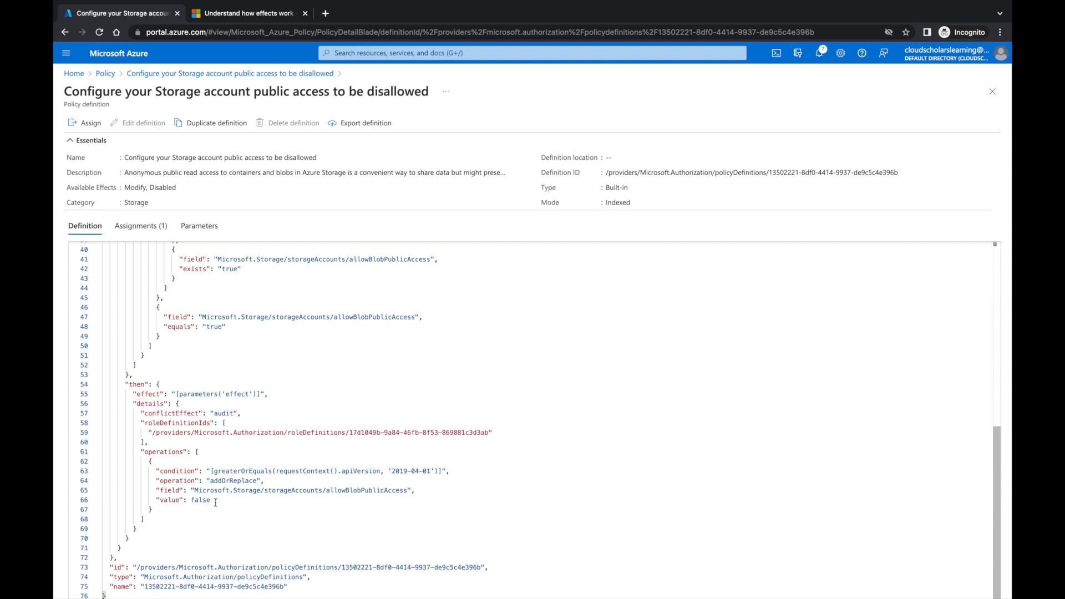
scroll(252, 422, up, 5)
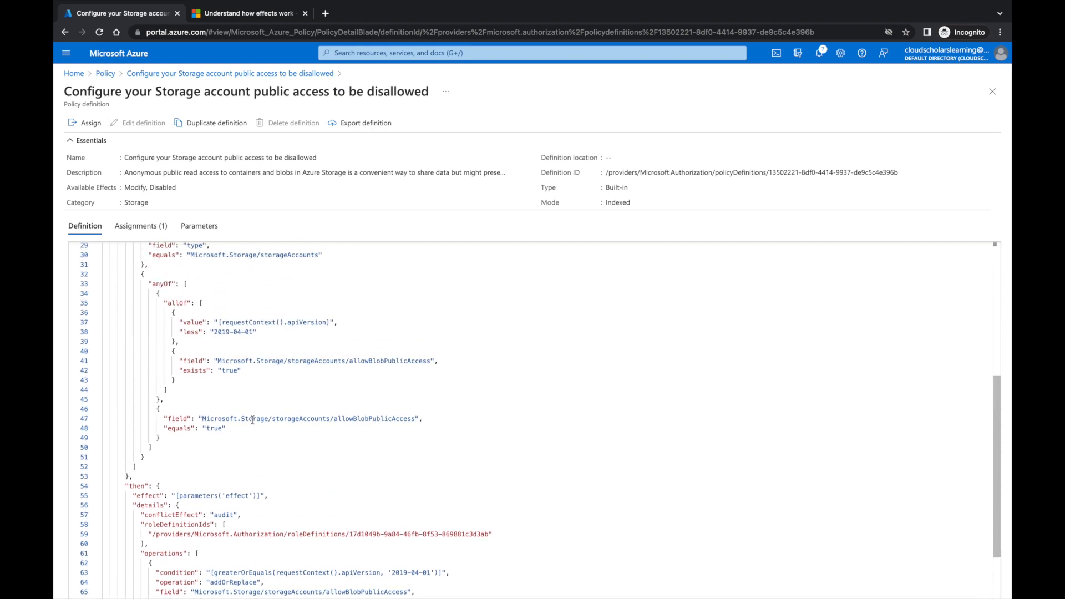
scroll(253, 420, up, 3)
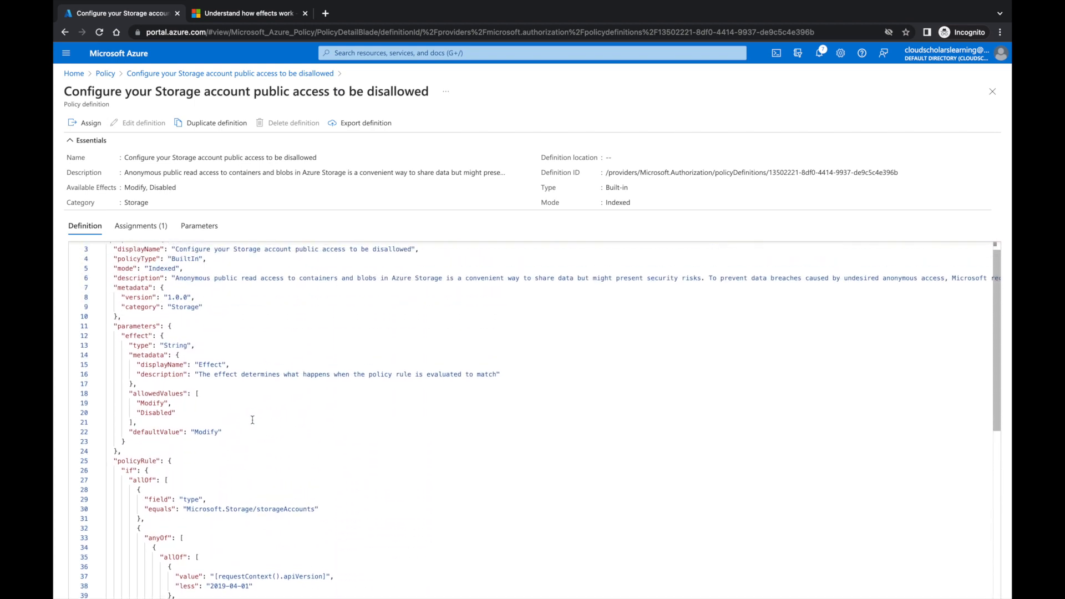